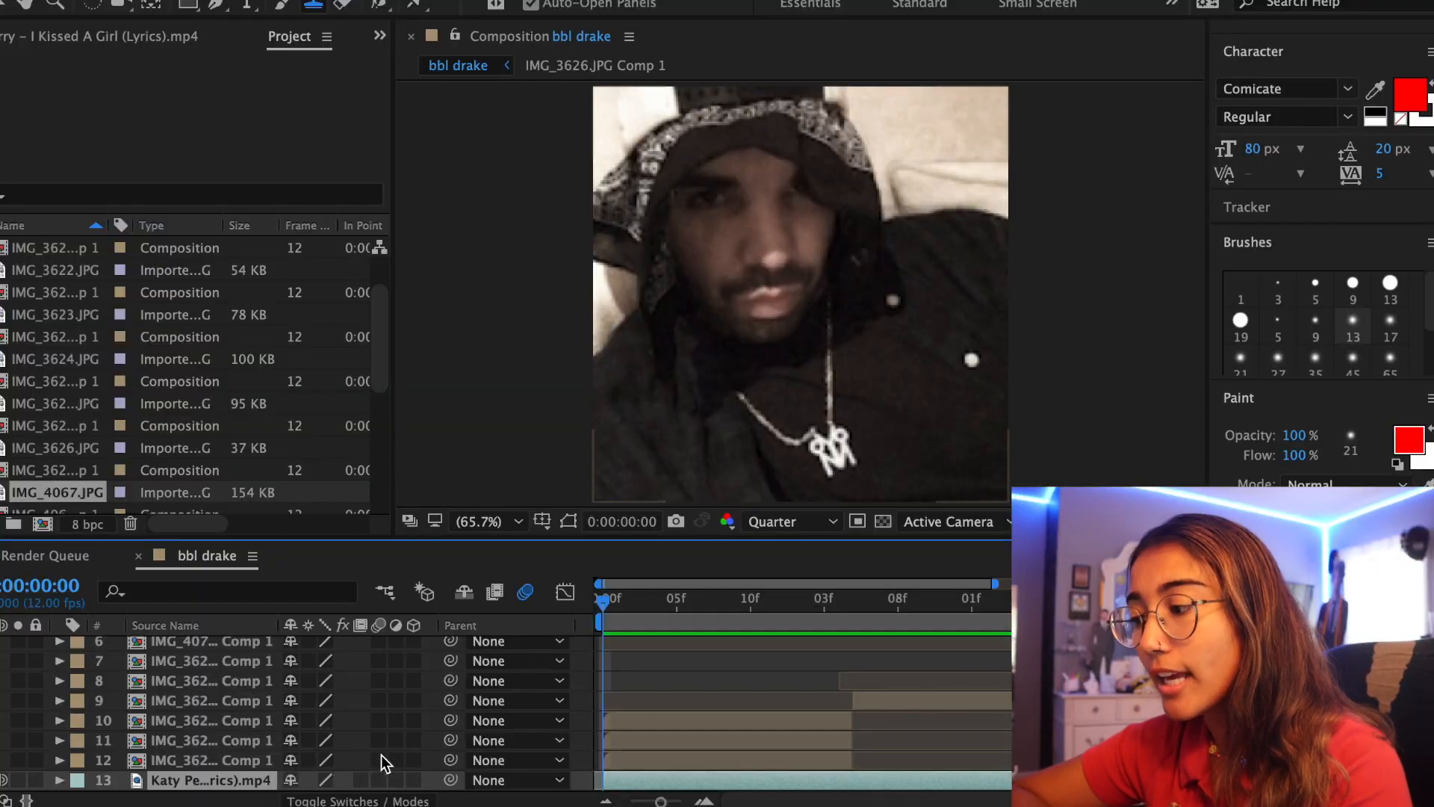
# - Enable motion blur for the image composition layers and the Katy Perry video layer
pyautogui.moveTo(380, 758); pyautogui.dragTo(379, 780)
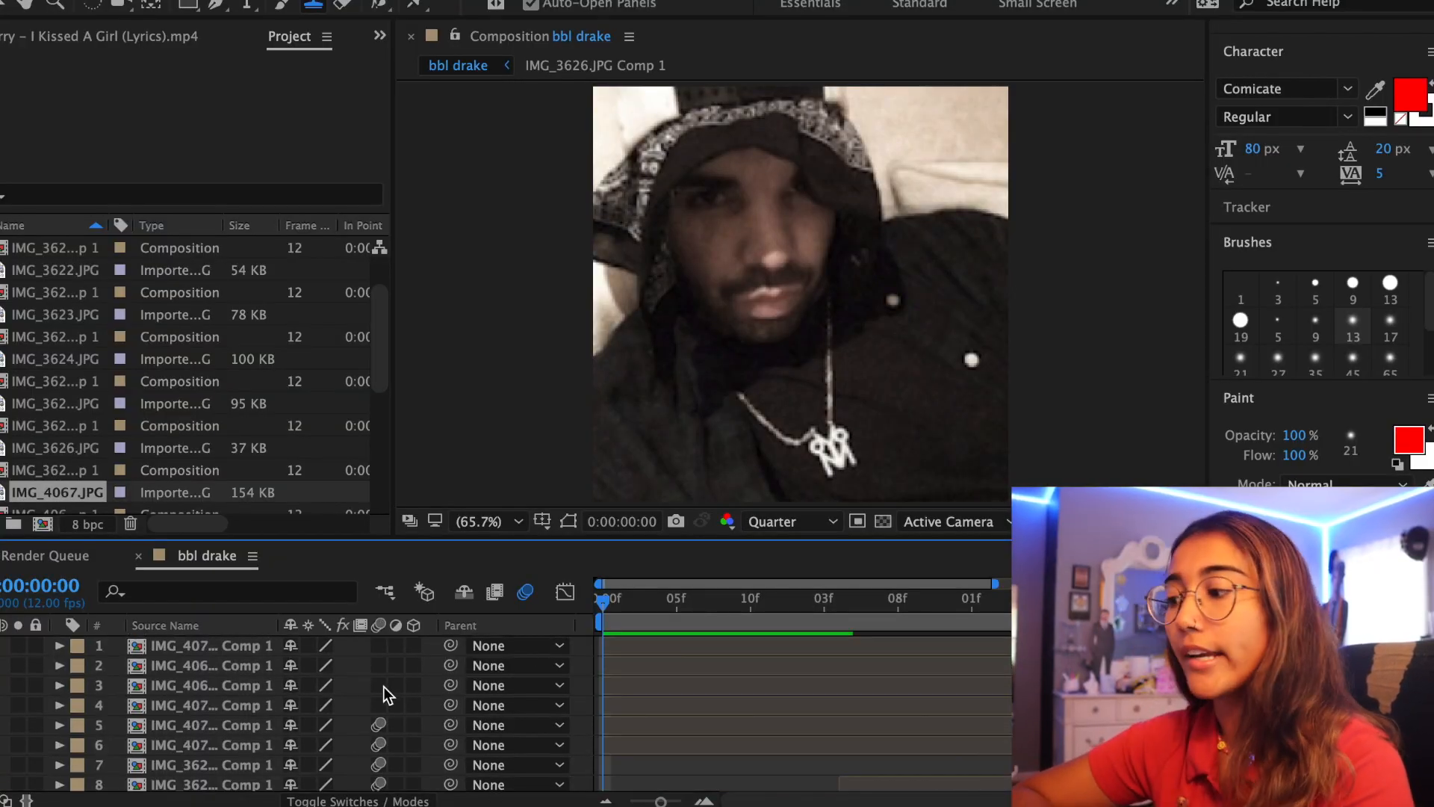
pyautogui.scroll(3, 384, 687)
pyautogui.scroll(-3, 701, 682)
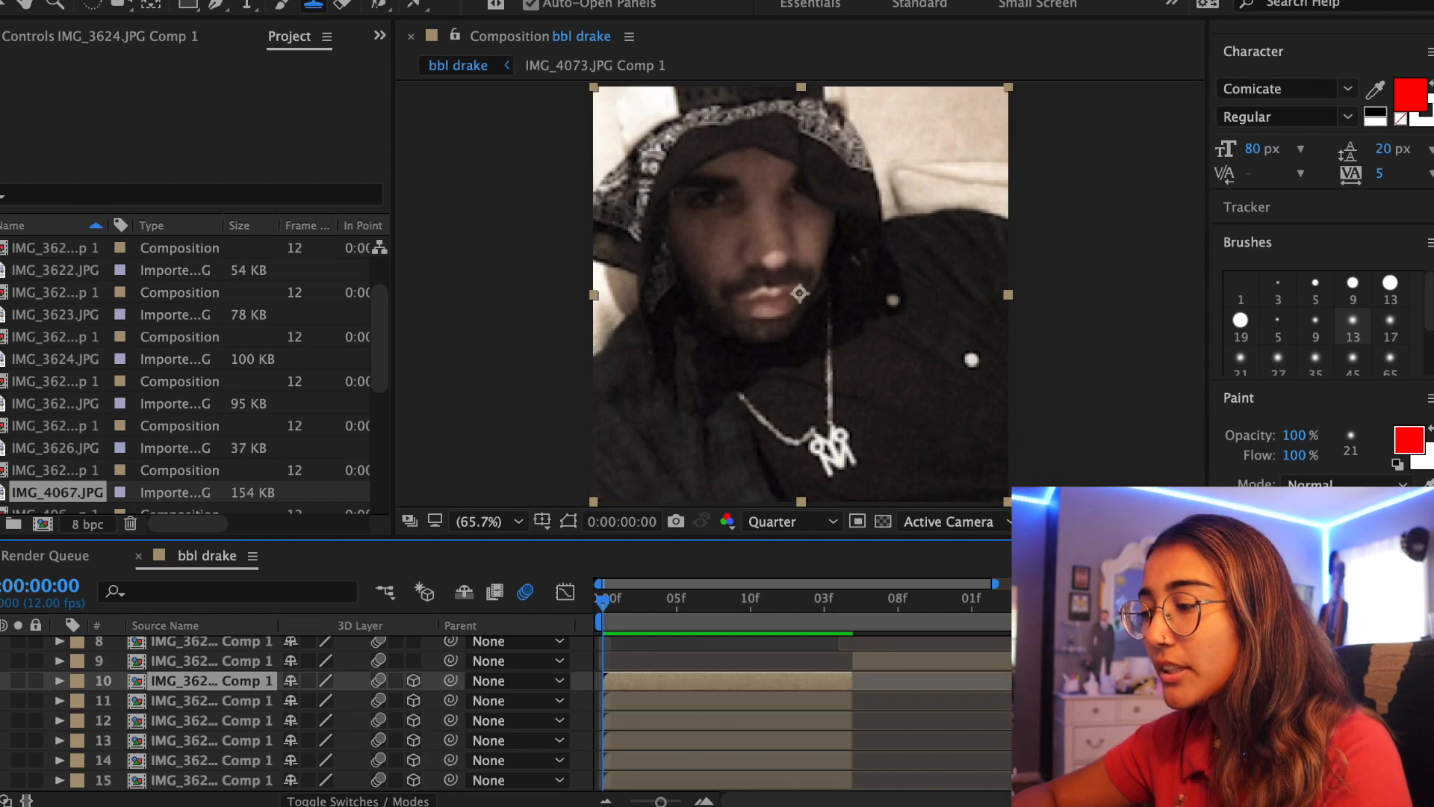
# - Make the duplicated IMG_3624 composition layers 3D and show them in Custom View 1
pyautogui.moveTo(414, 781)
pyautogui.mouseDown()
pyautogui.moveTo(412, 751)
pyautogui.moveTo(416, 785)
pyautogui.mouseUp()
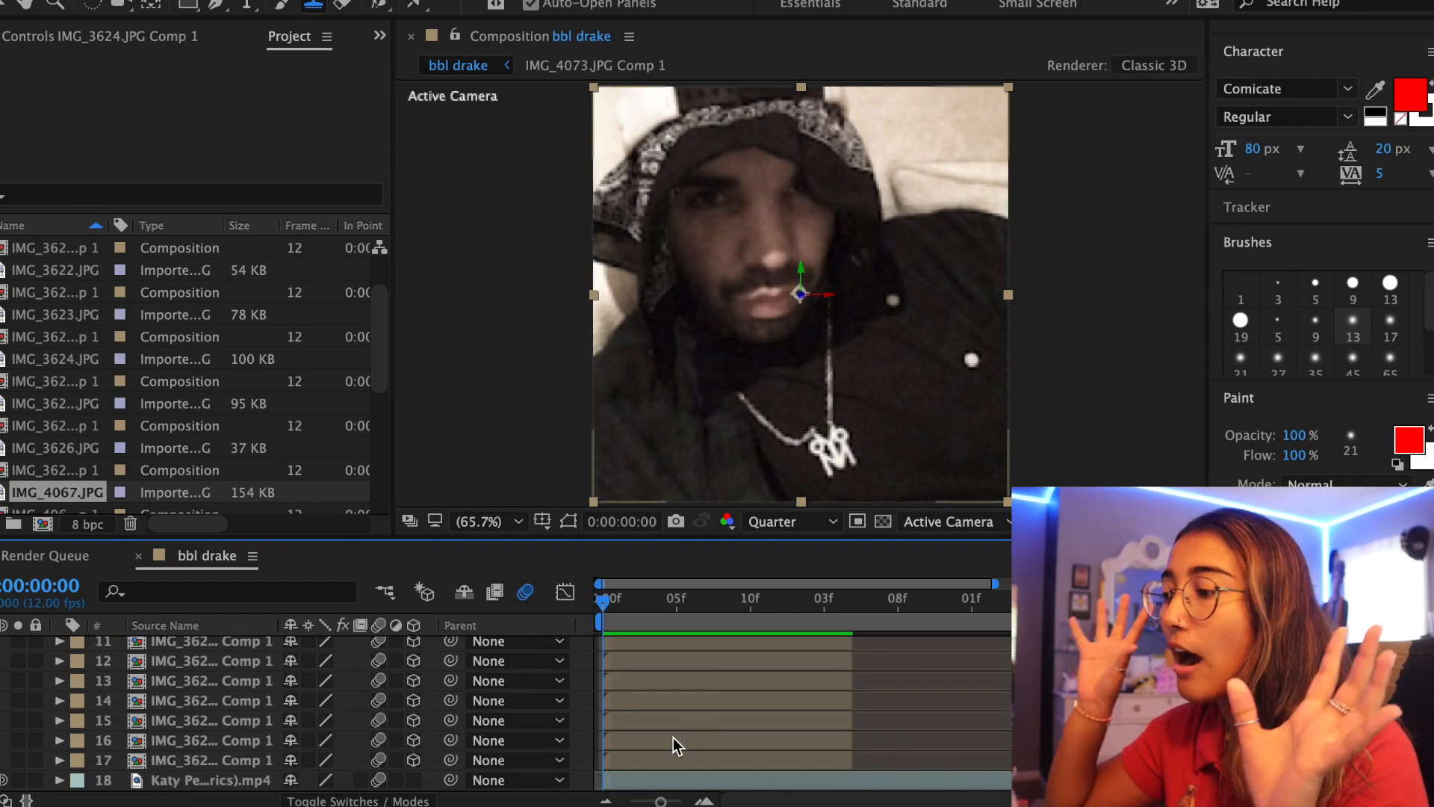
pyautogui.click(949, 521)
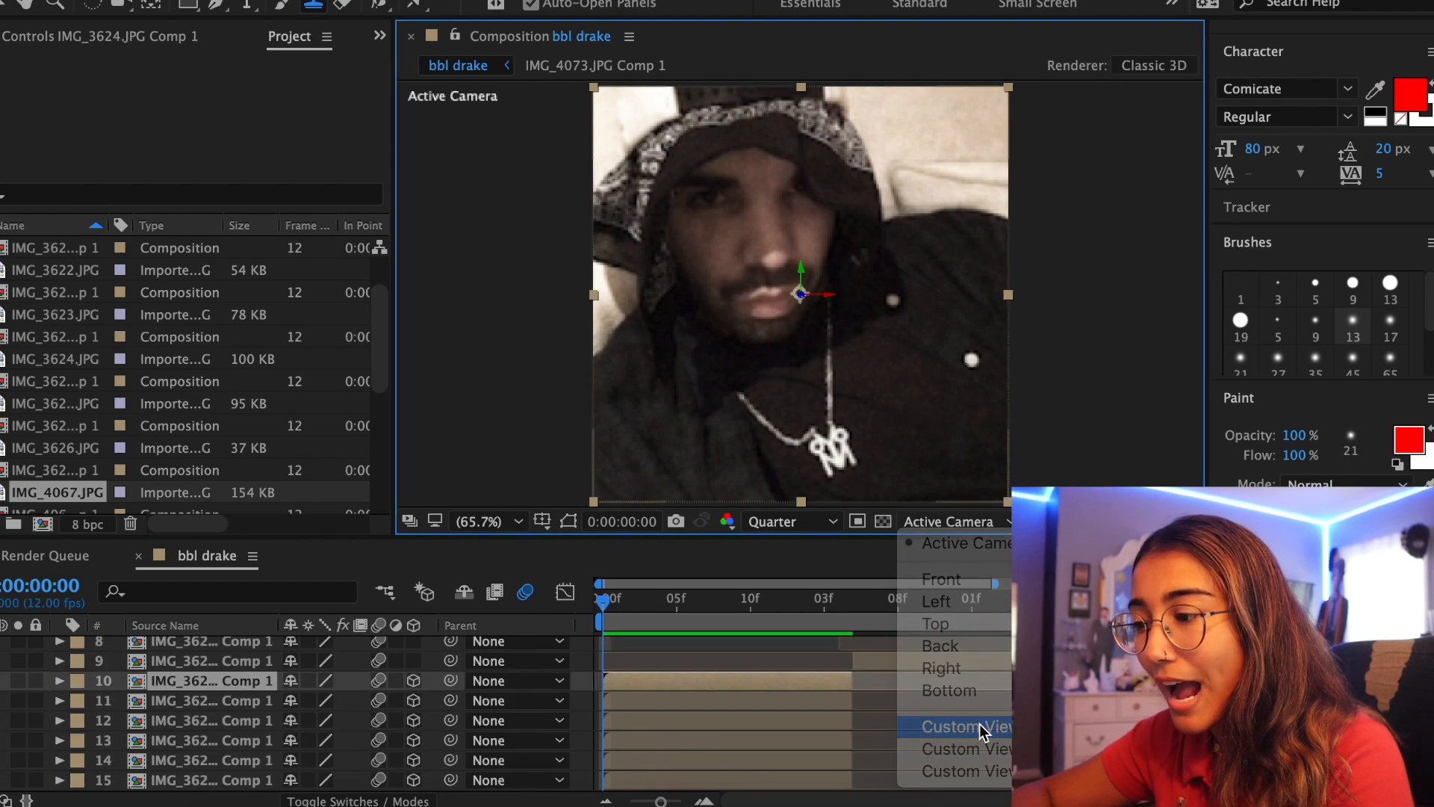
pyautogui.click(971, 727)
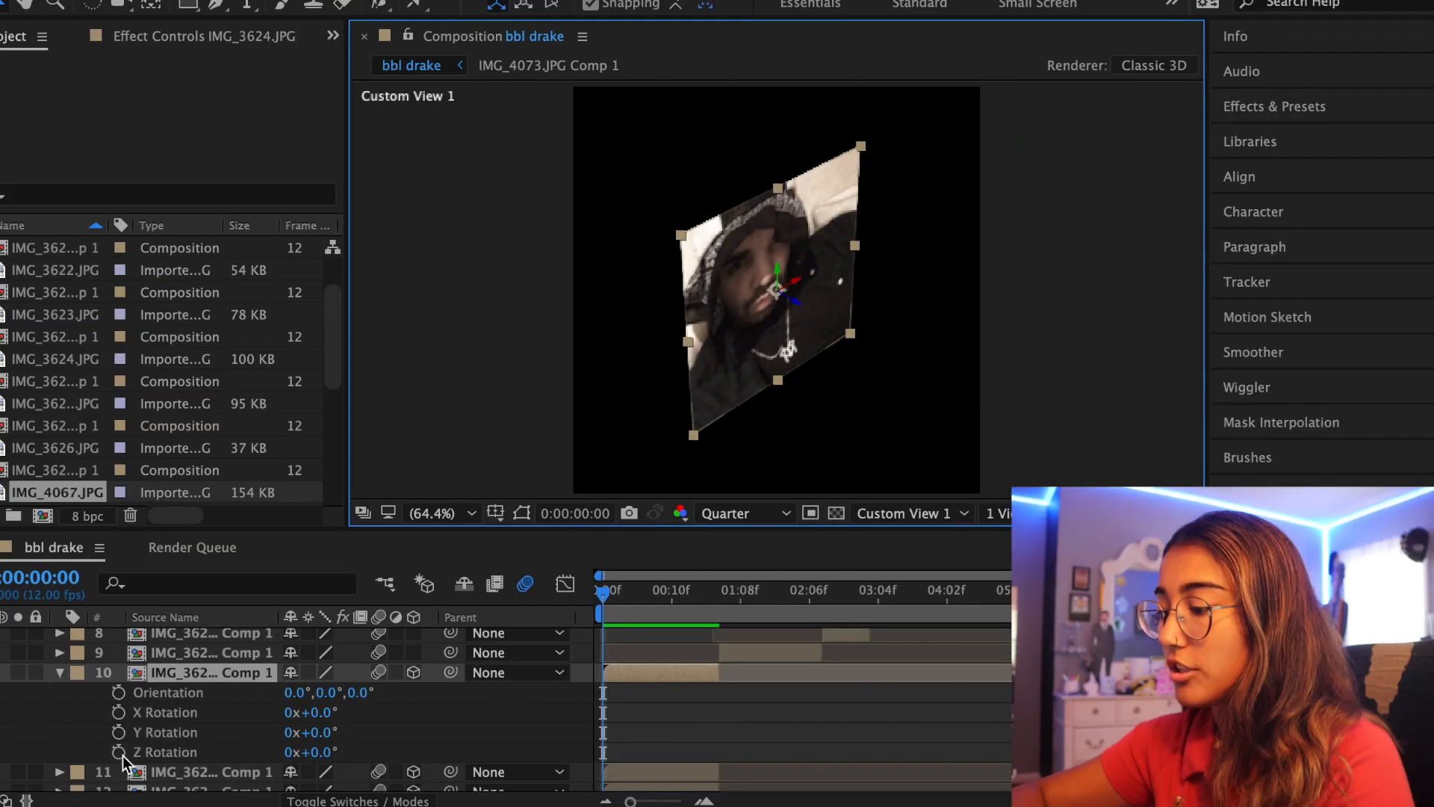
# - Set layer 10's Y rotation to -90° and snap it edge to edge against the front image as a cube side
pyautogui.click(326, 711)
pyautogui.write('-9')
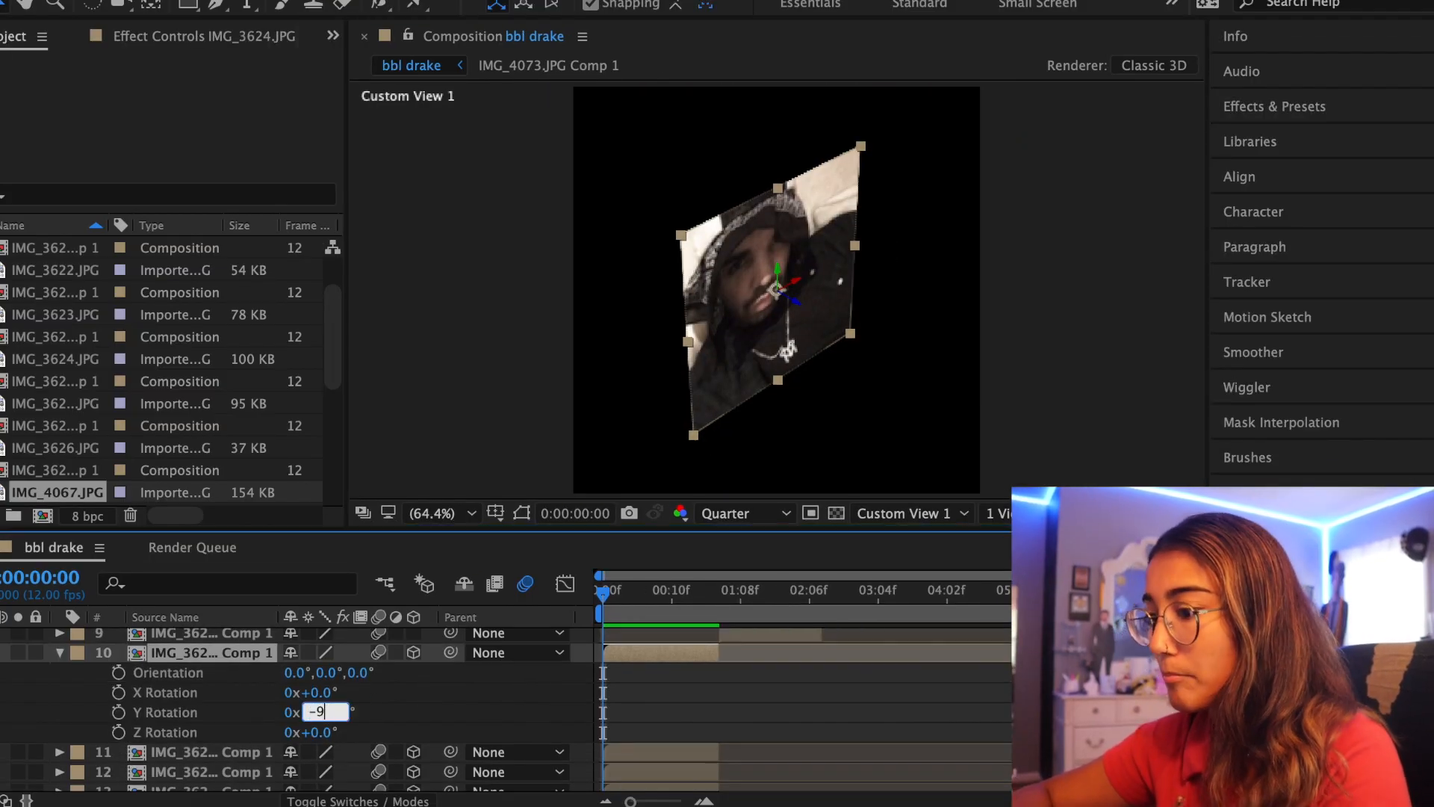
pyautogui.write('0')
pyautogui.press('Return')
pyautogui.click(863, 175)
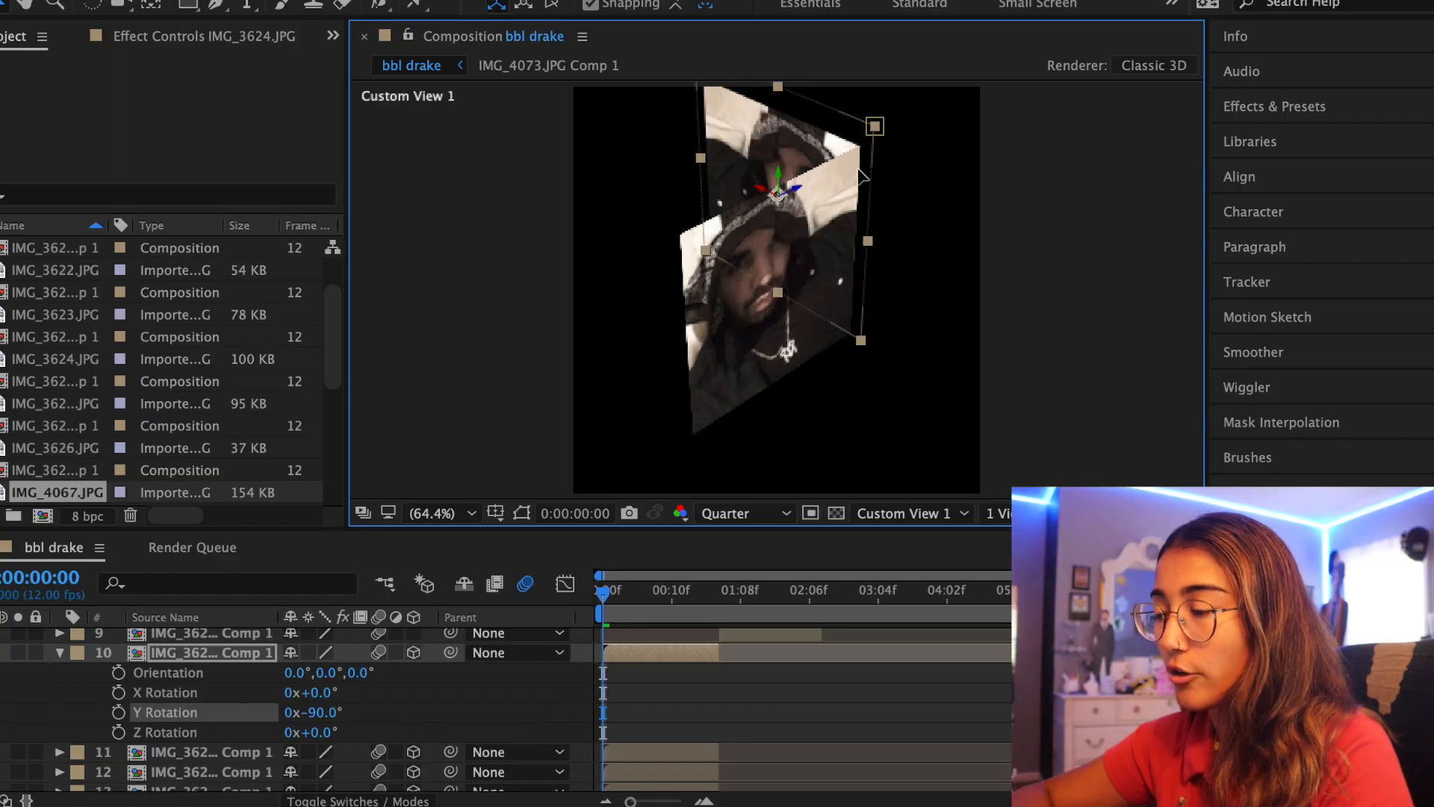
pyautogui.moveTo(859, 170); pyautogui.dragTo(852, 157)
pyautogui.press('super+z')
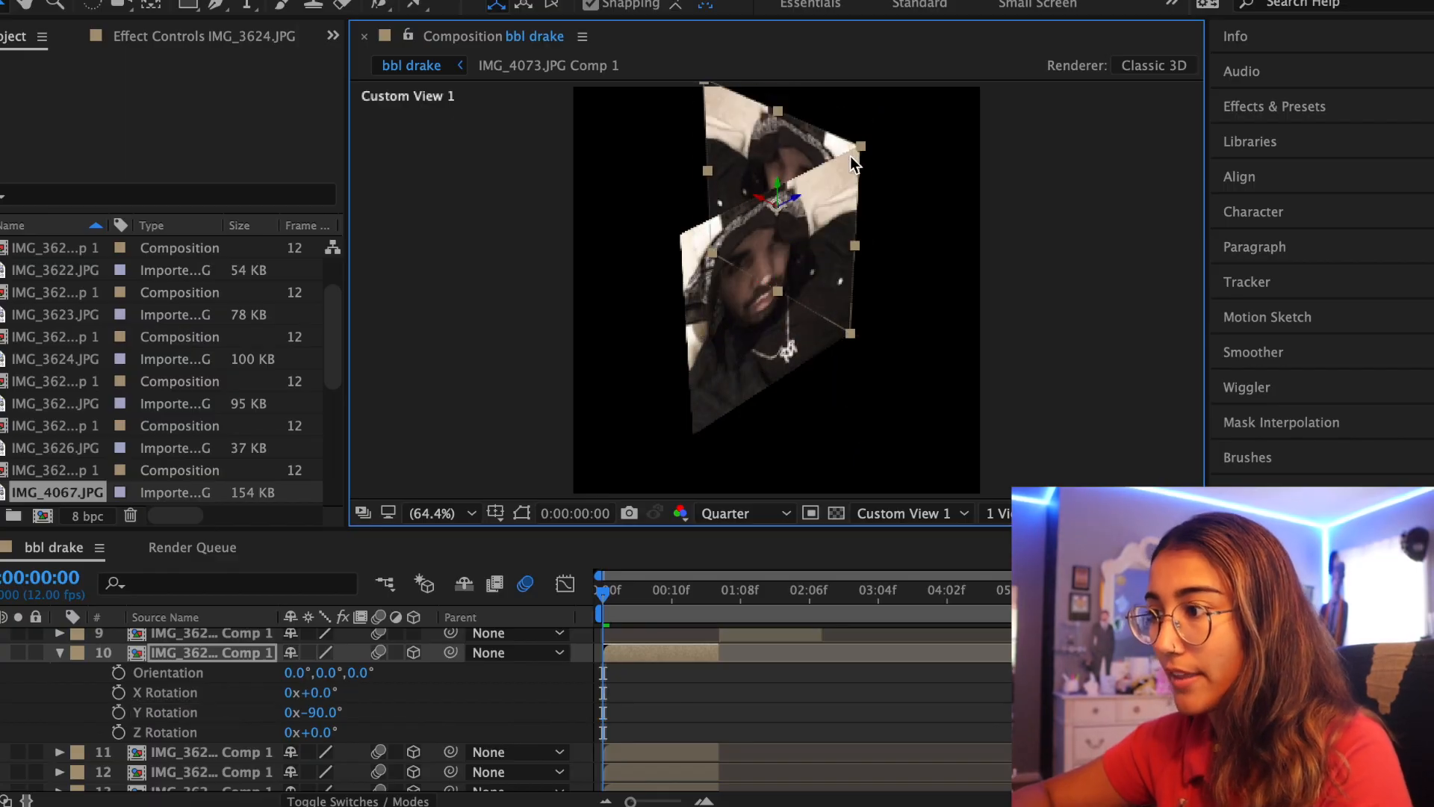
# - Push layer 12 back along its Z position to form the cube's rear face
pyautogui.click(679, 691)
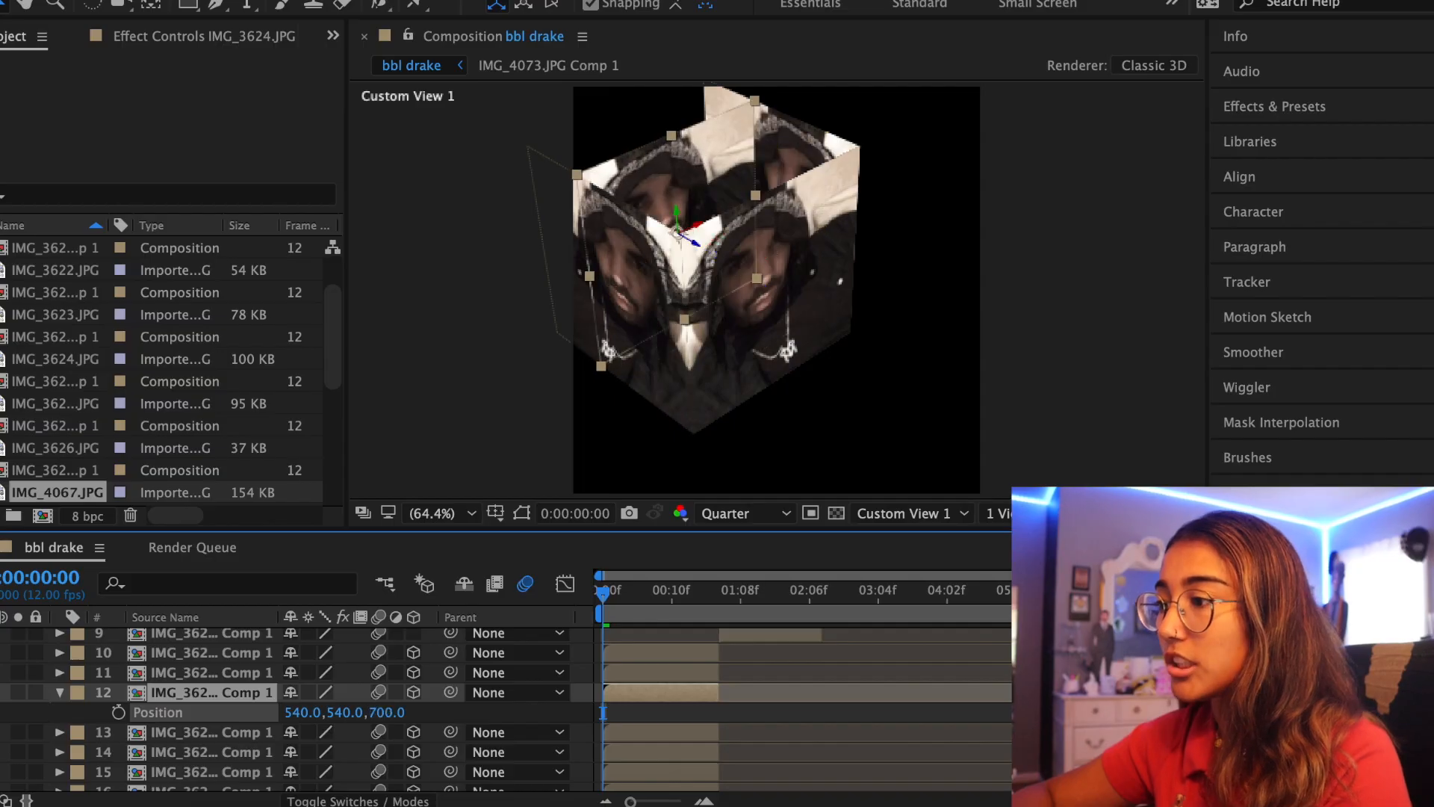
pyautogui.moveTo(388, 712); pyautogui.dragTo(853, 733)
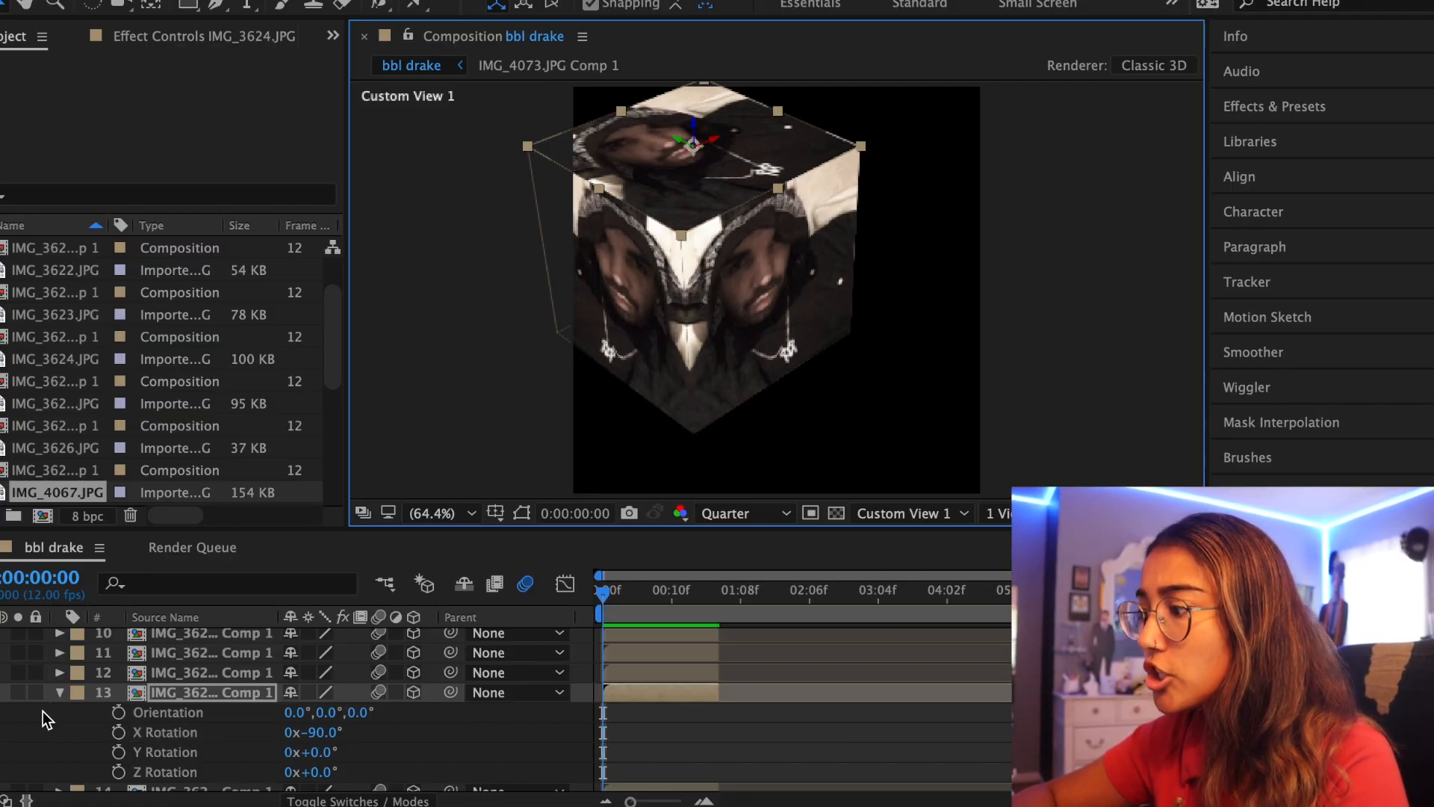
# - Rotate layer 14 and place it as the cube's bottom face
pyautogui.click(59, 693)
pyautogui.click(625, 712)
pyautogui.press('r')
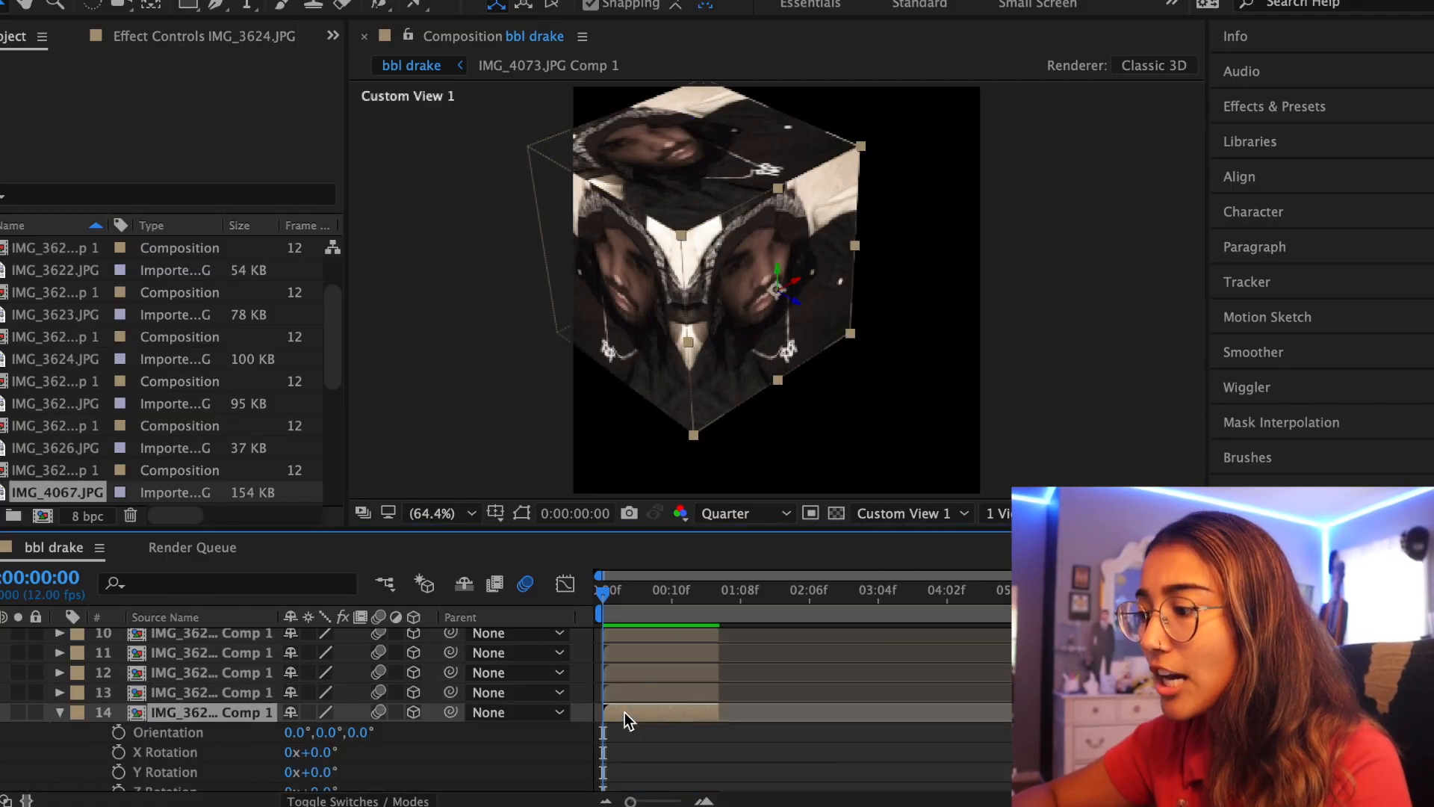
pyautogui.scroll(-3, 244, 713)
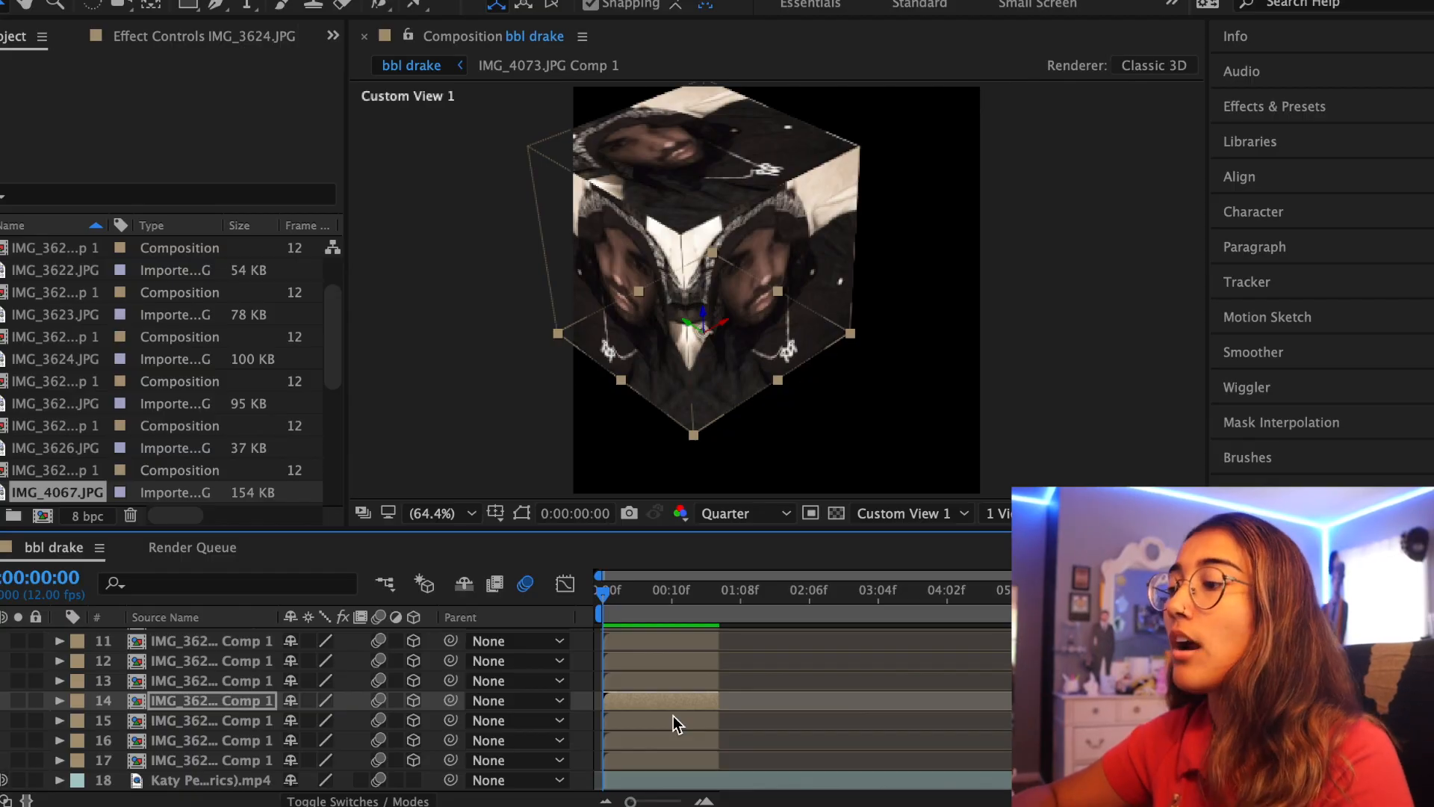
# - Select layer 15 and return the composition view to Active Camera
pyautogui.click(672, 721)
pyautogui.click(902, 514)
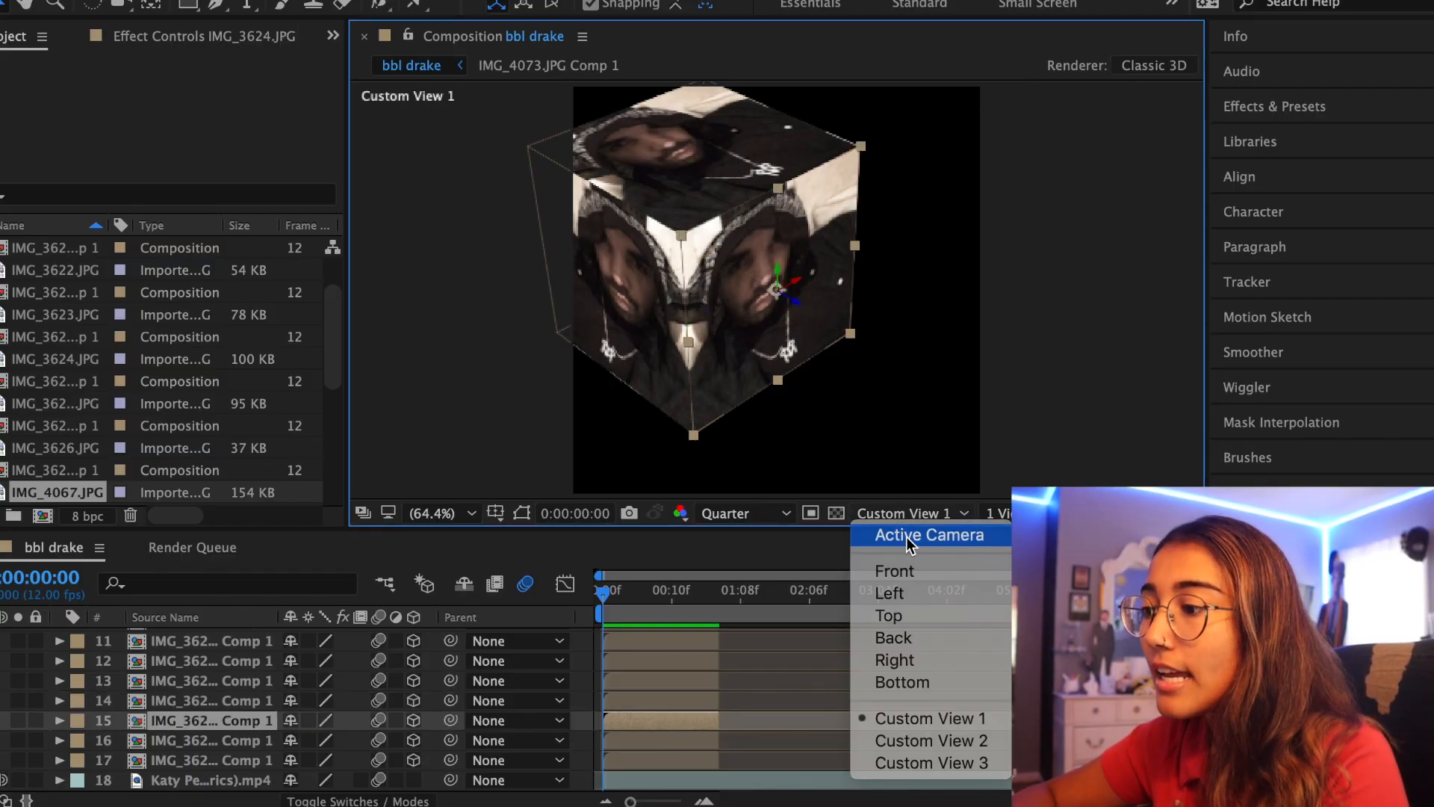
pyautogui.click(907, 536)
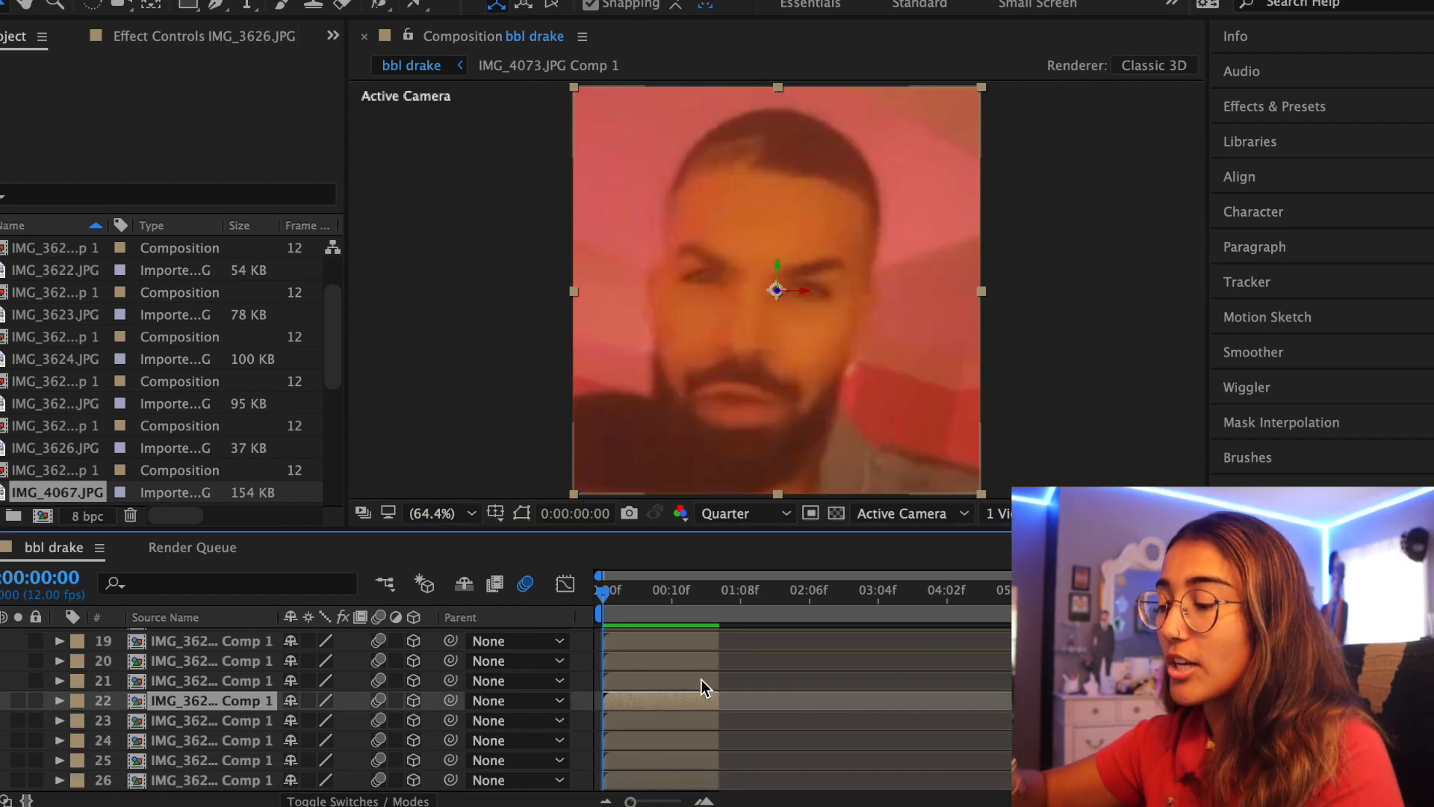
# - In Custom View 1, rotate layer 26 to -90° on Y and align it against the edge of the front IMG_3626 image
pyautogui.scroll(-2, 702, 680)
pyautogui.click(941, 513)
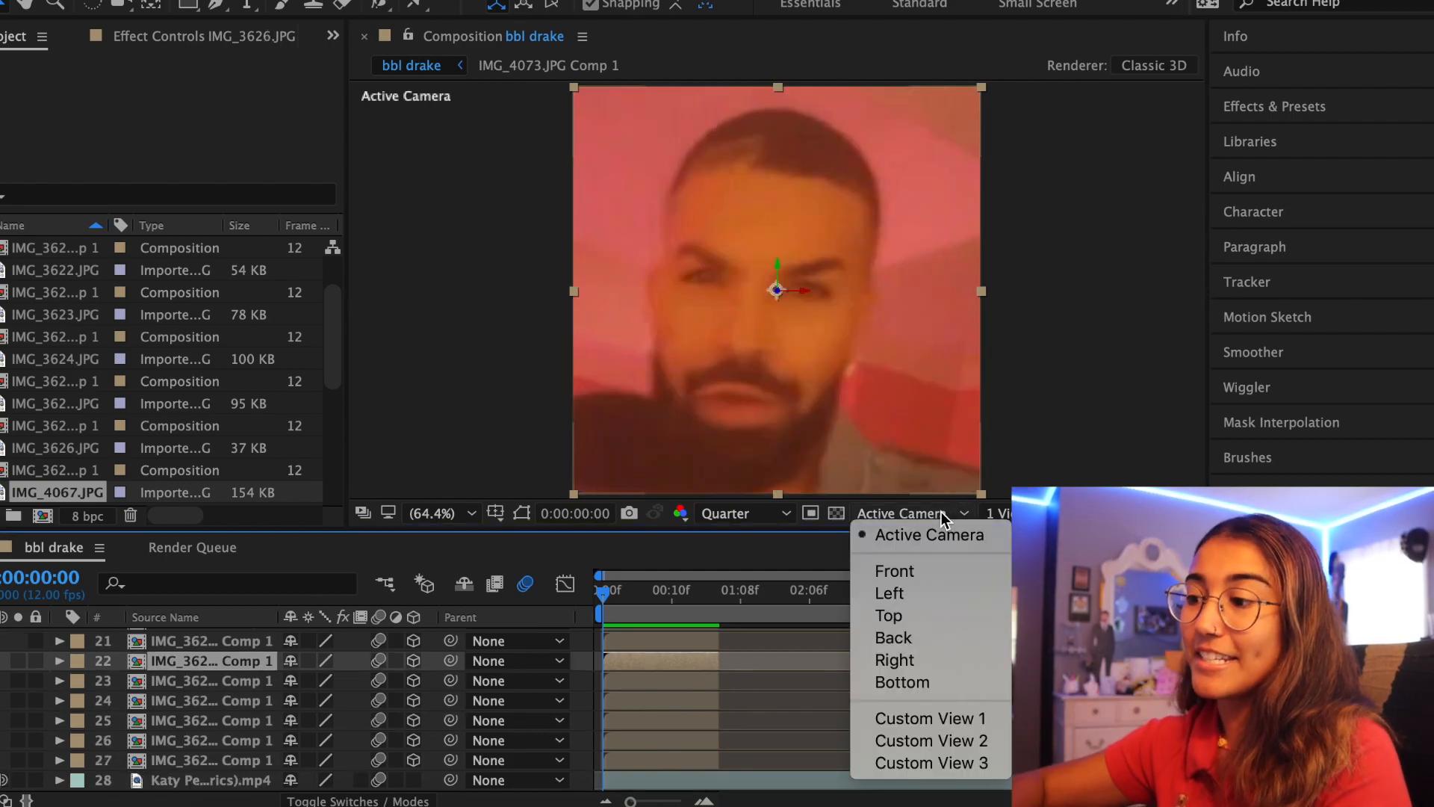
pyautogui.click(943, 718)
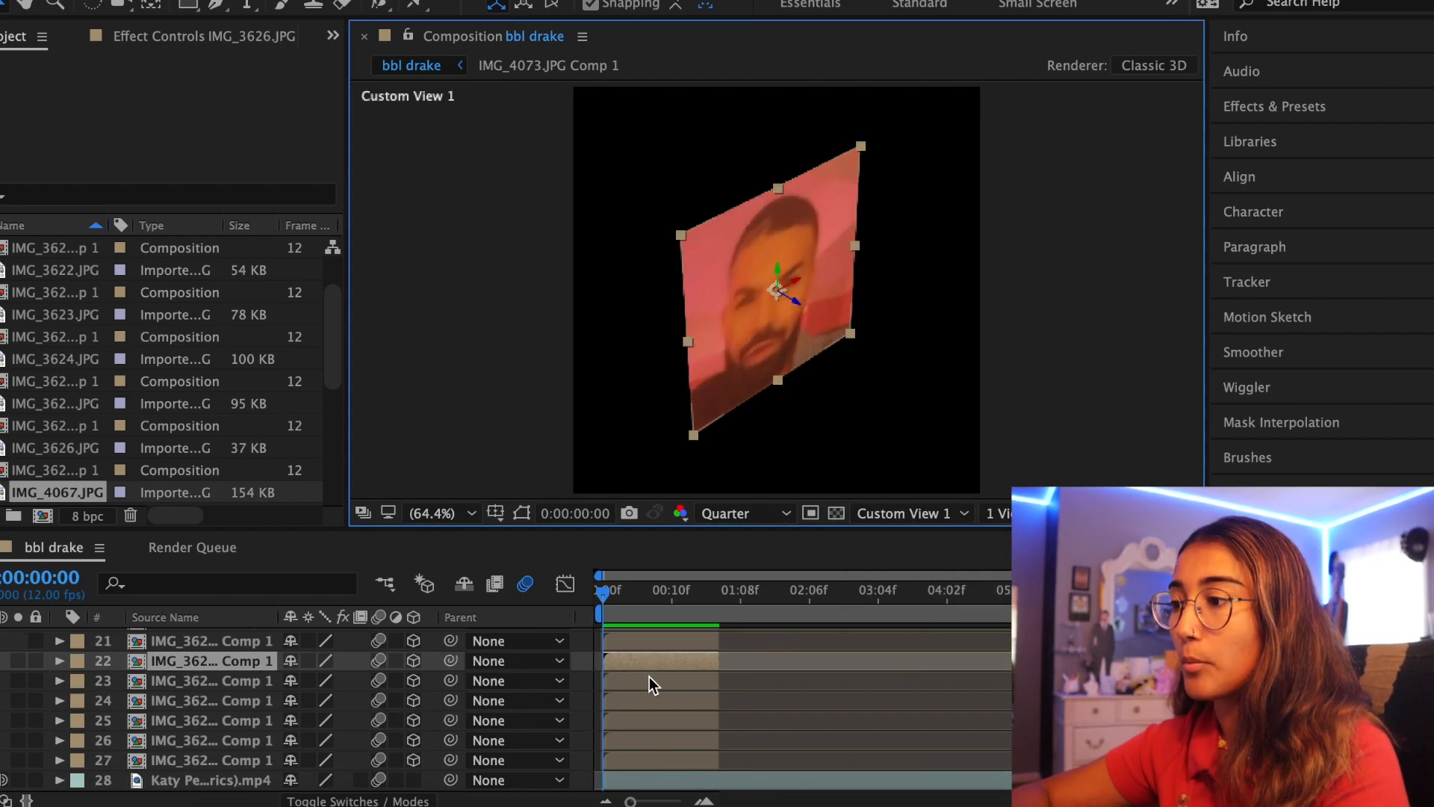
pyautogui.click(662, 737)
pyautogui.press('r')
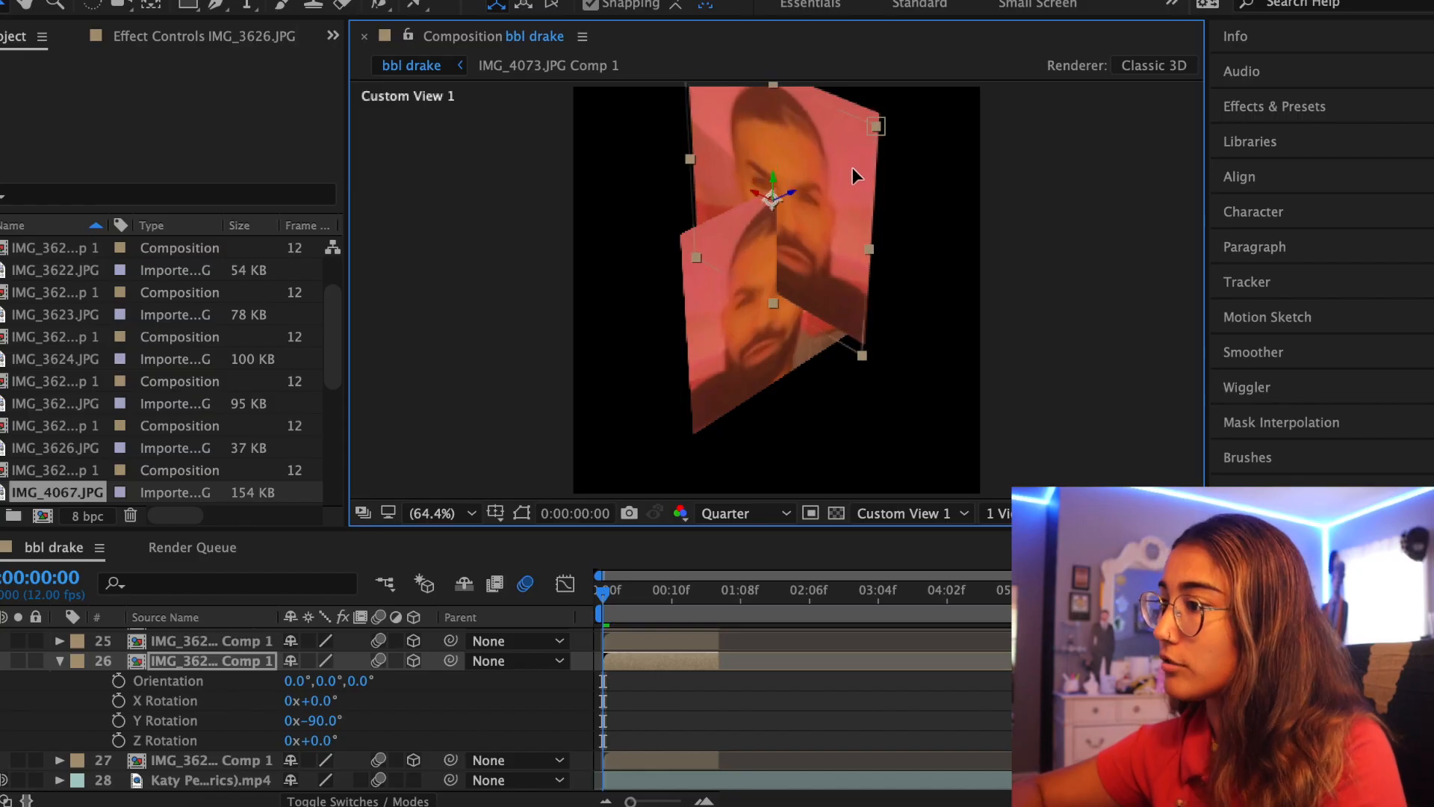
pyautogui.moveTo(853, 167); pyautogui.dragTo(853, 172)
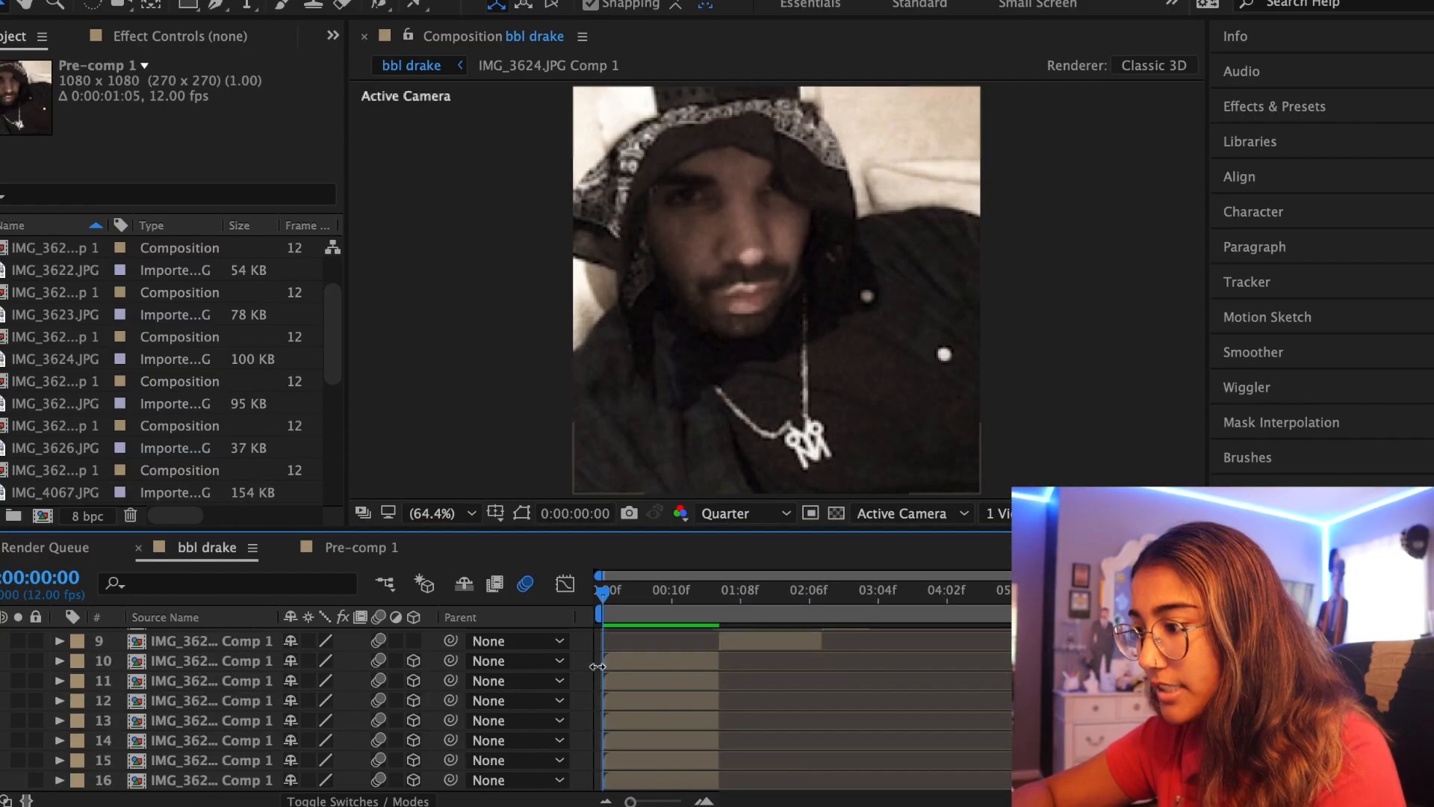
# - Pre-compose layers 10 to 15 as Pre-comp 2, and enable collapse transformations and 3D on it
pyautogui.moveTo(593, 661); pyautogui.dragTo(634, 773)
pyautogui.rightClick(650, 707)
pyautogui.click(756, 608)
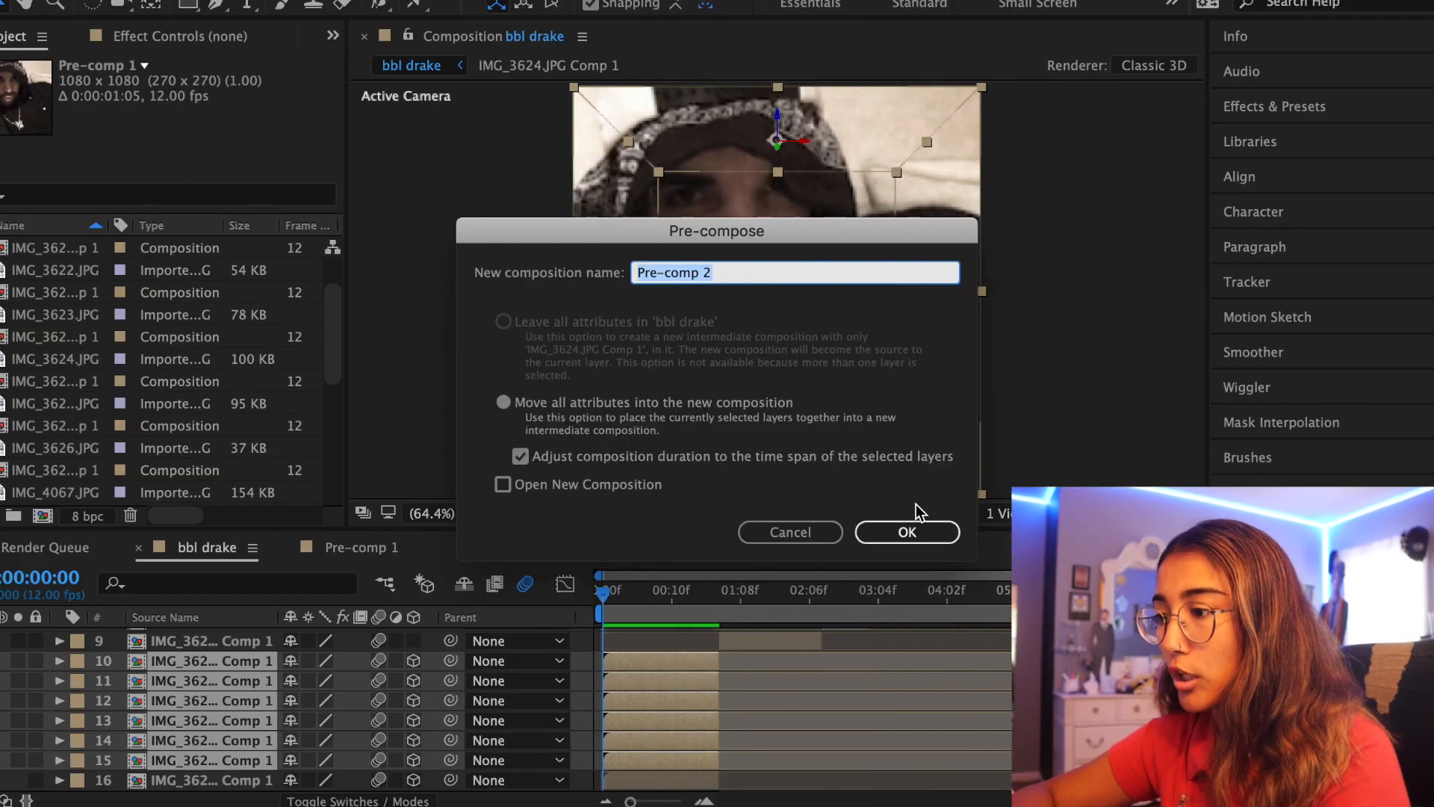
pyautogui.click(909, 530)
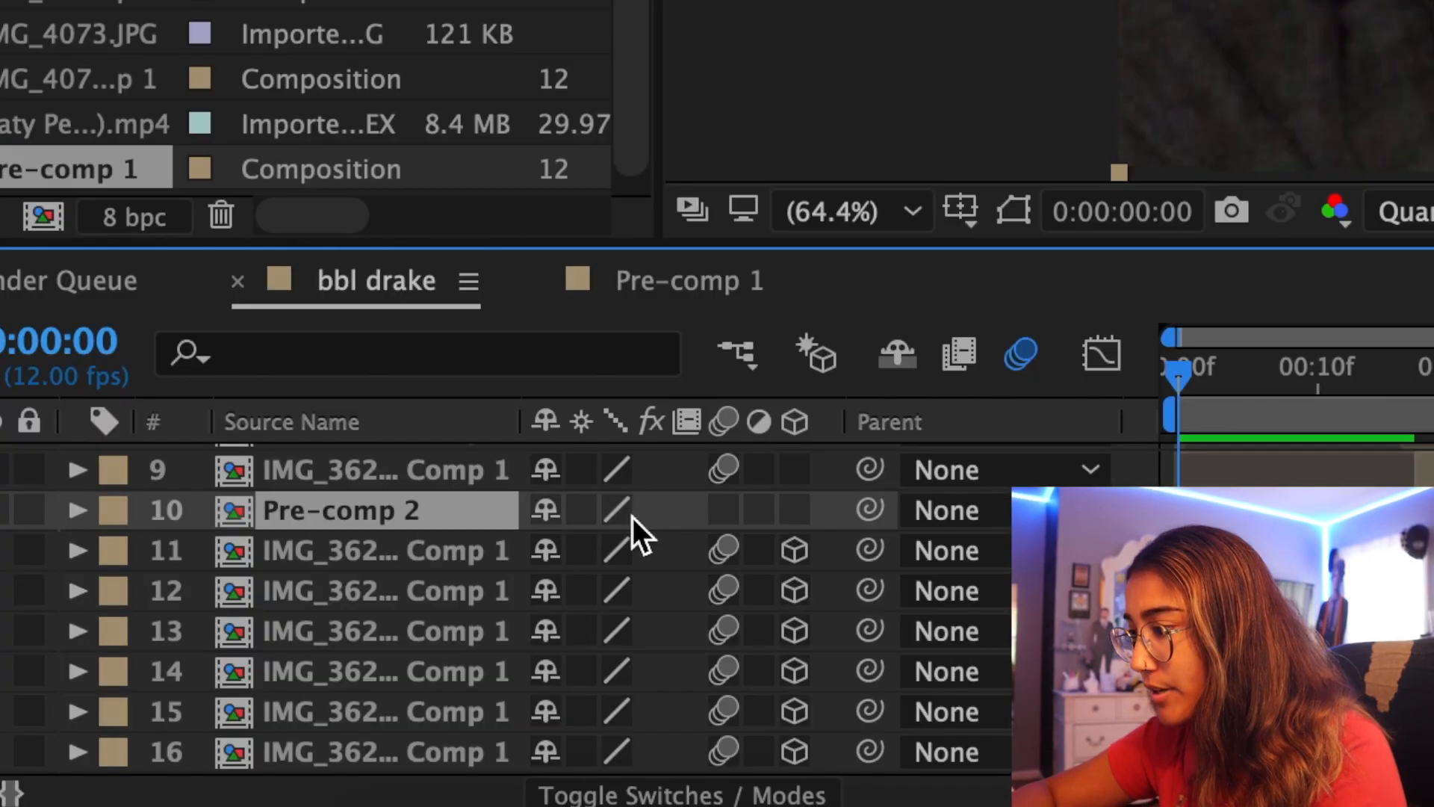
pyautogui.click(581, 510)
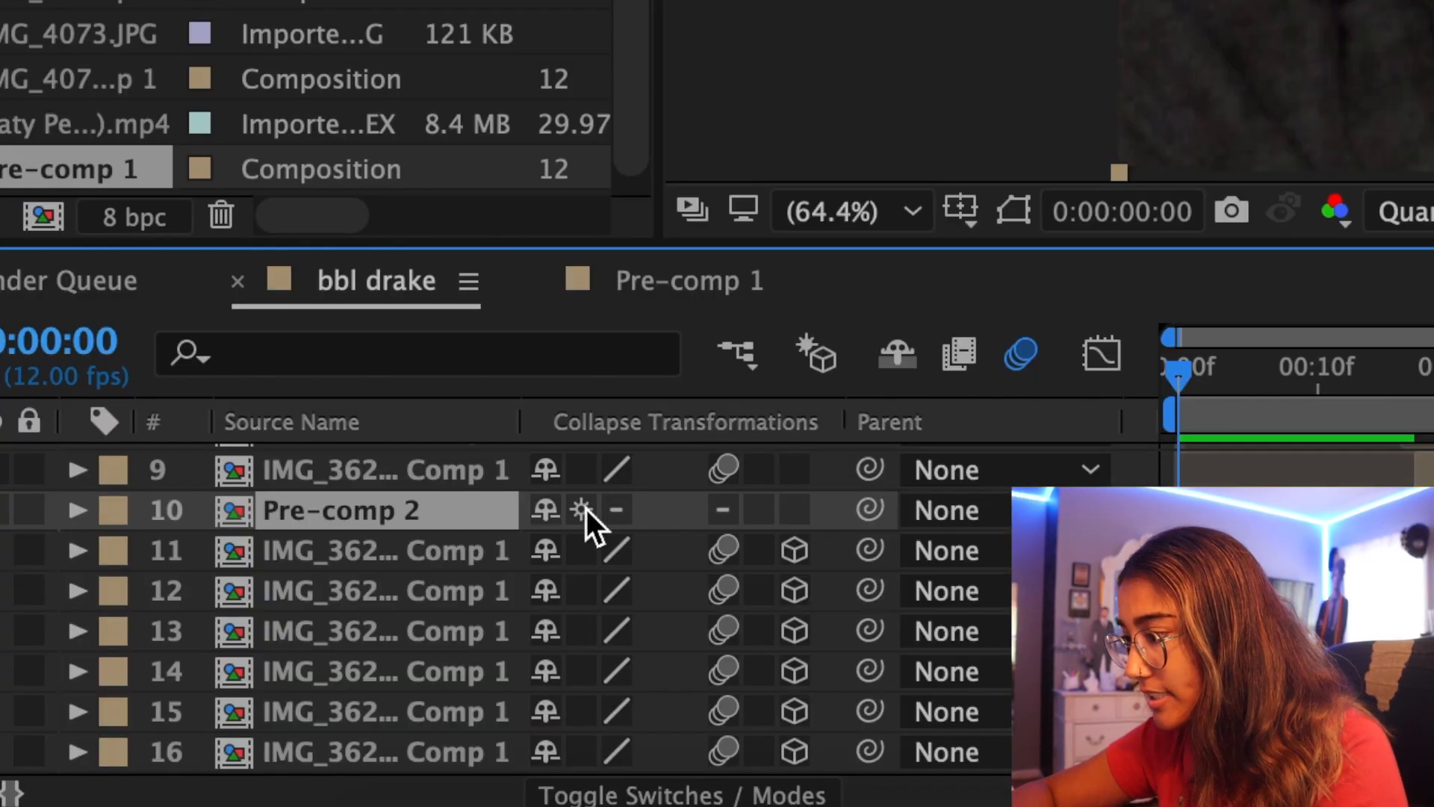
pyautogui.click(794, 510)
# - Test the Pre-comp 2 cube by rotating it to 118° on X and trying its Y rotation
pyautogui.press('s')
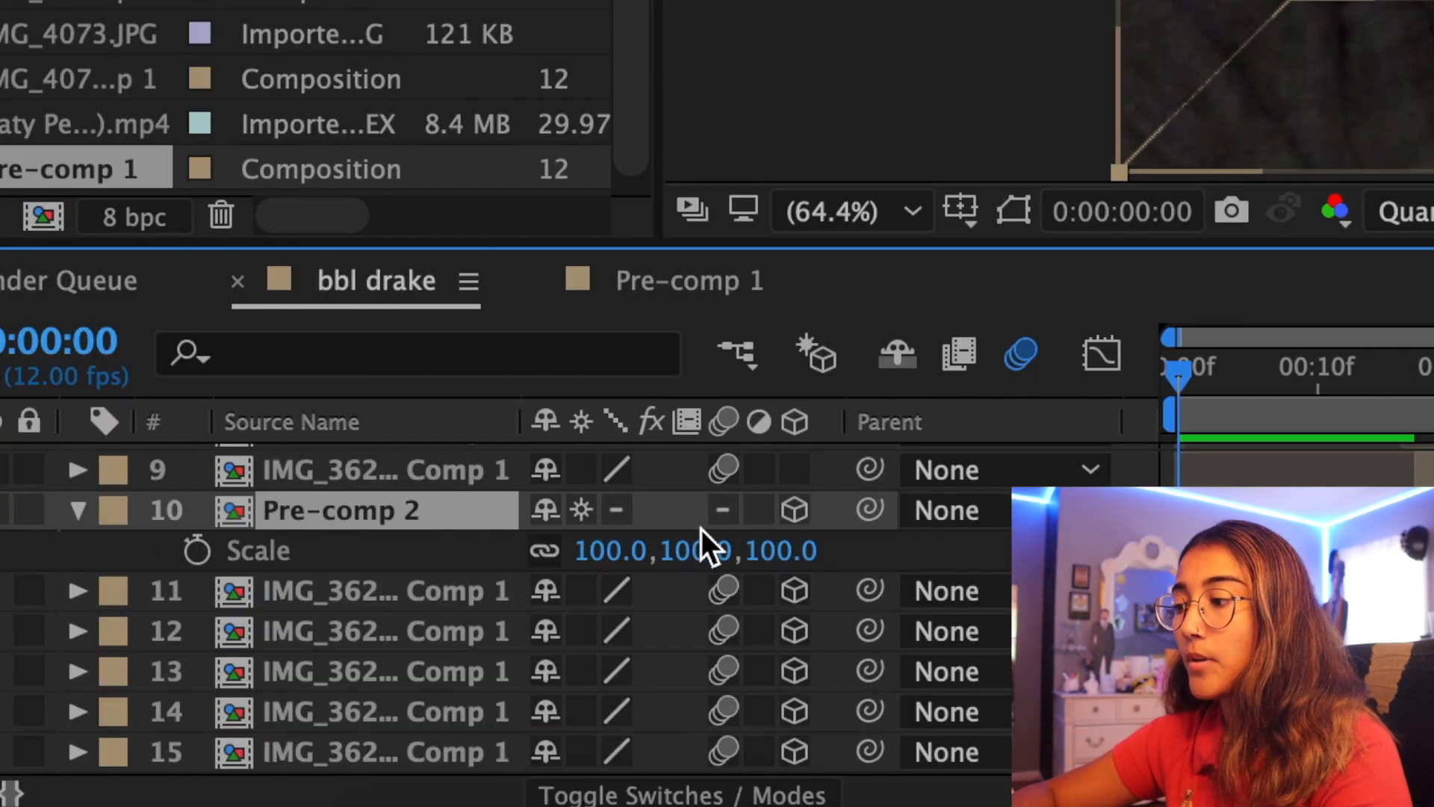
pyautogui.press('r')
pyautogui.moveTo(593, 590); pyautogui.dragTo(939, 635)
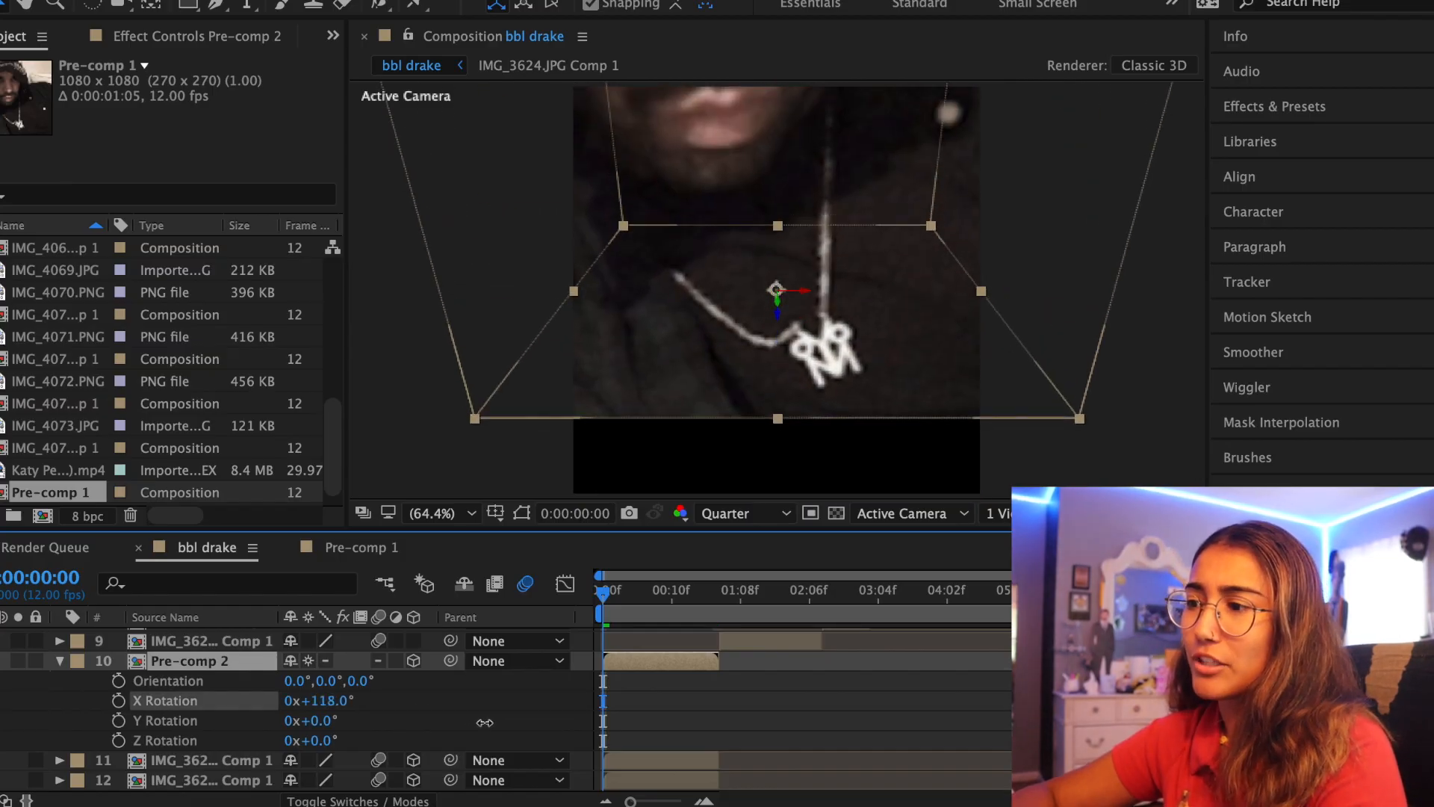
pyautogui.moveTo(484, 723); pyautogui.dragTo(489, 731)
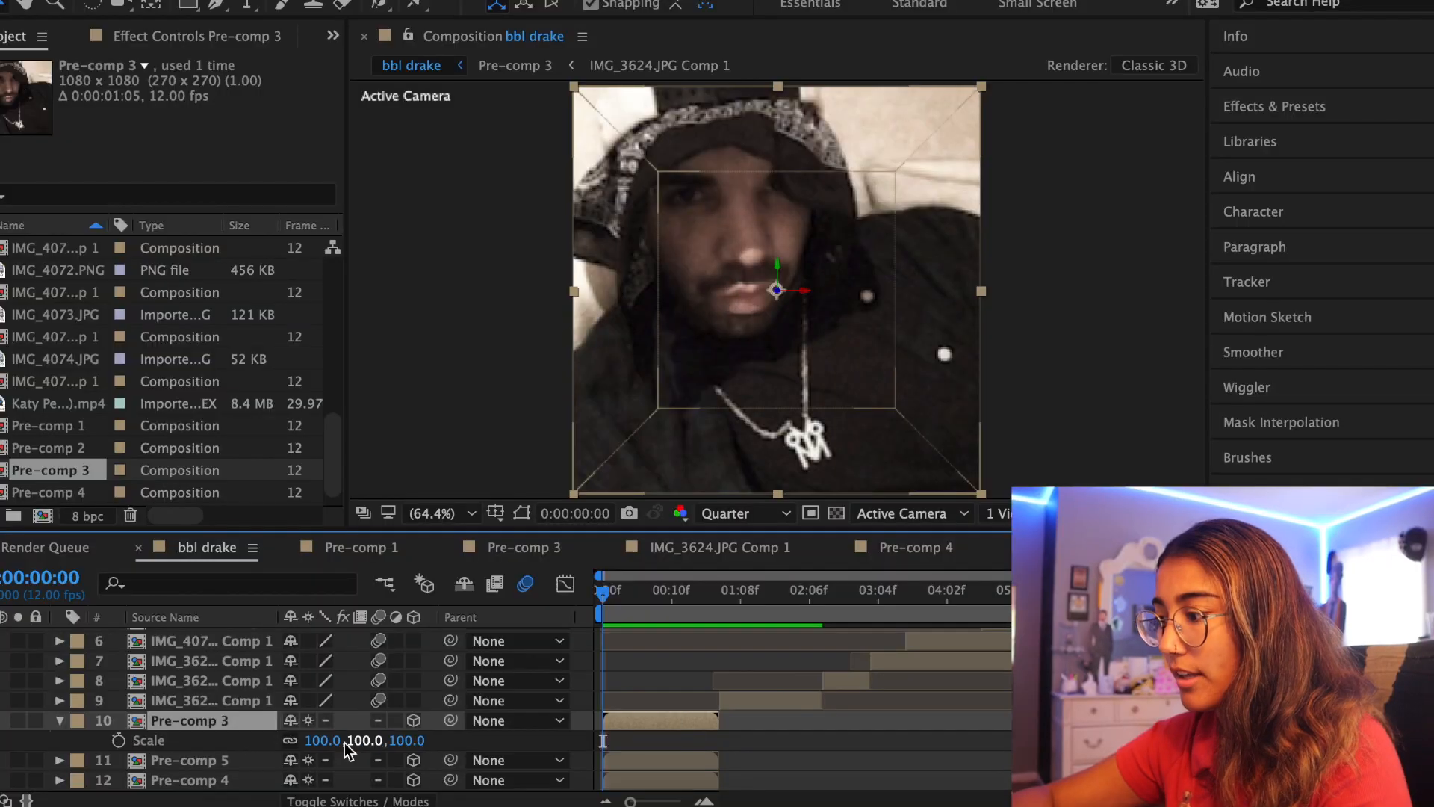
# - Scale Pre-comp 3 to 50% and move it up to the upper part of the frame
pyautogui.click(325, 742)
pyautogui.press('Return')
pyautogui.click(827, 213)
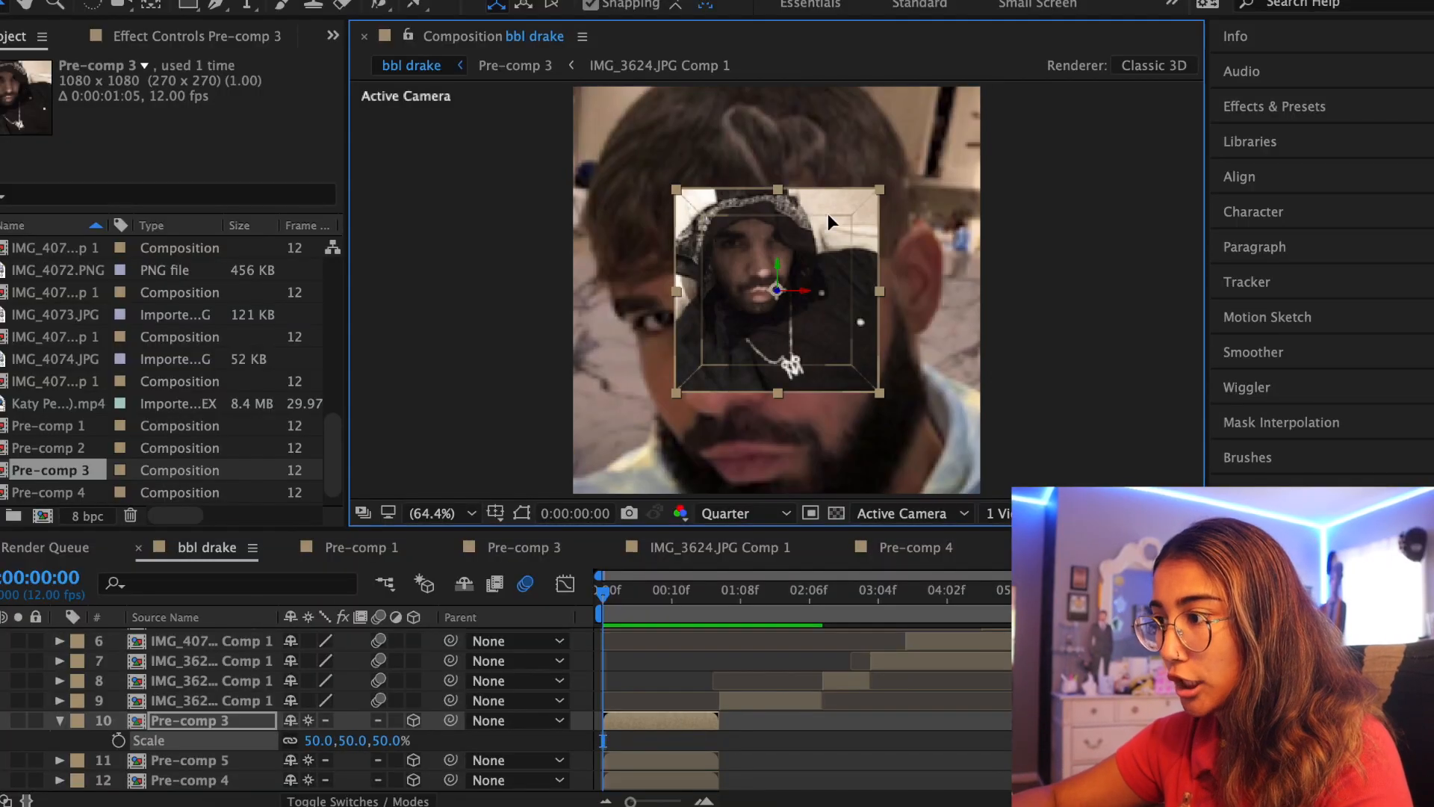
pyautogui.press('s')
# - Scale Pre-comp 5 to 50% and move it directly below the first cube
pyautogui.click(202, 741)
pyautogui.press('s')
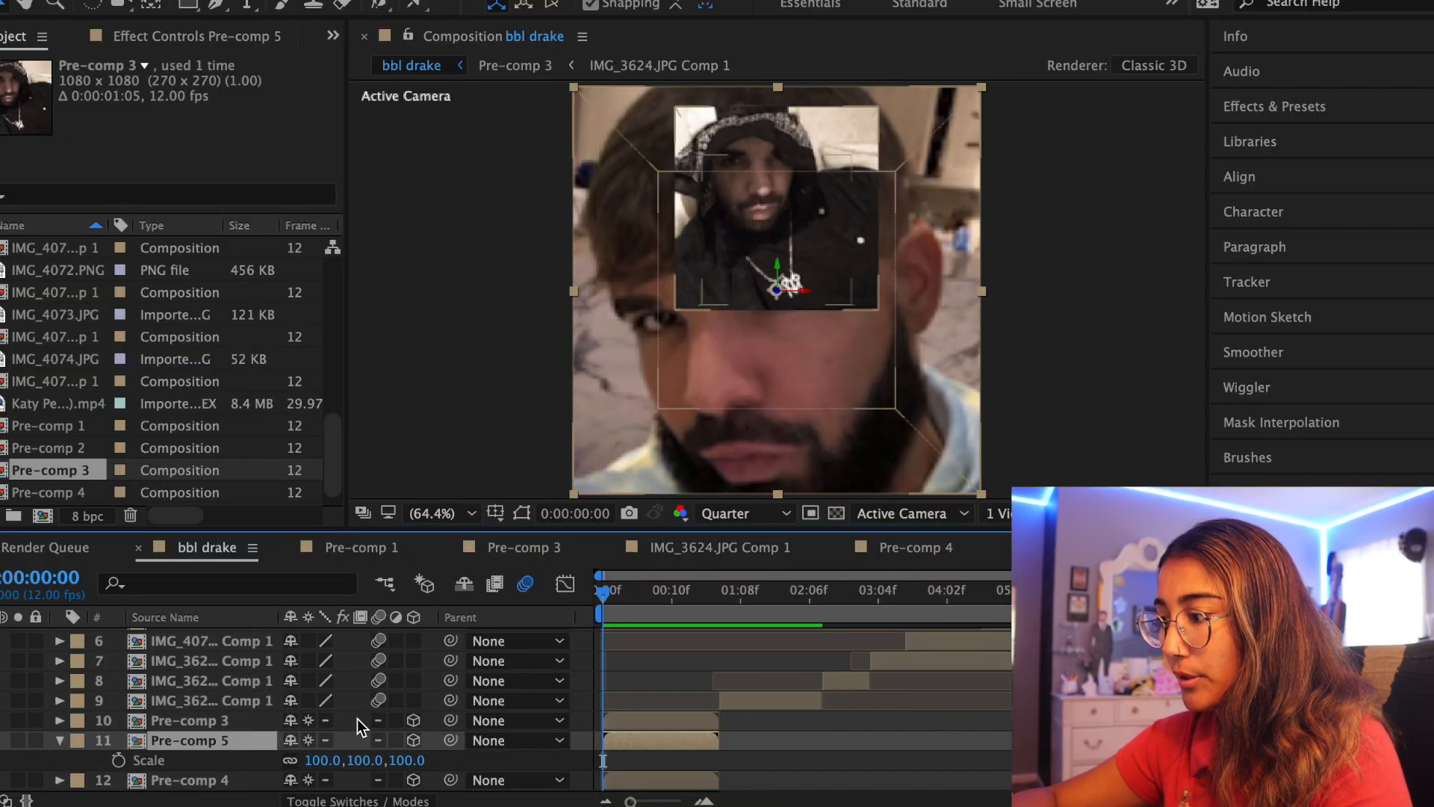
pyautogui.click(314, 763)
pyautogui.write('50')
pyautogui.press('Return')
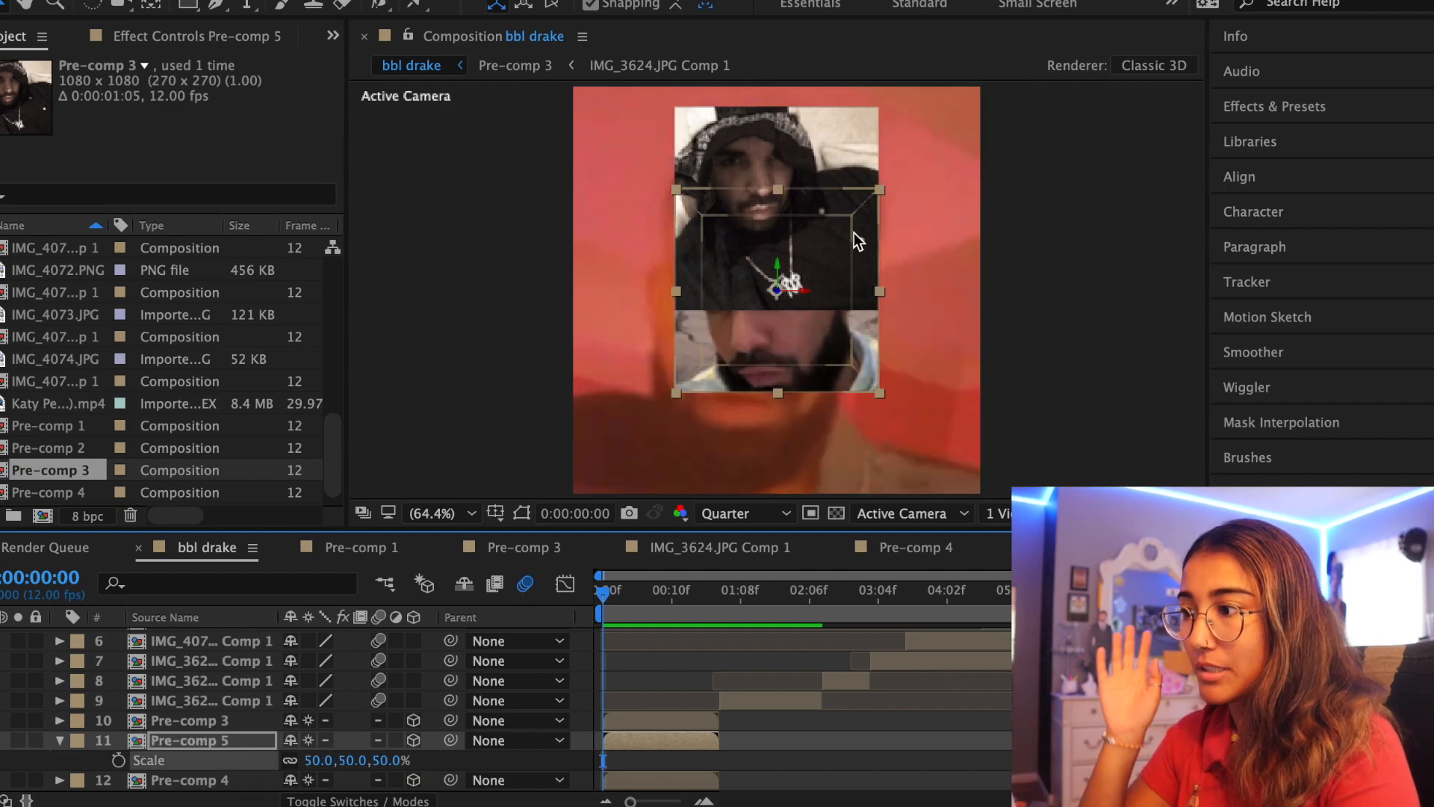
pyautogui.moveTo(857, 240); pyautogui.dragTo(826, 372)
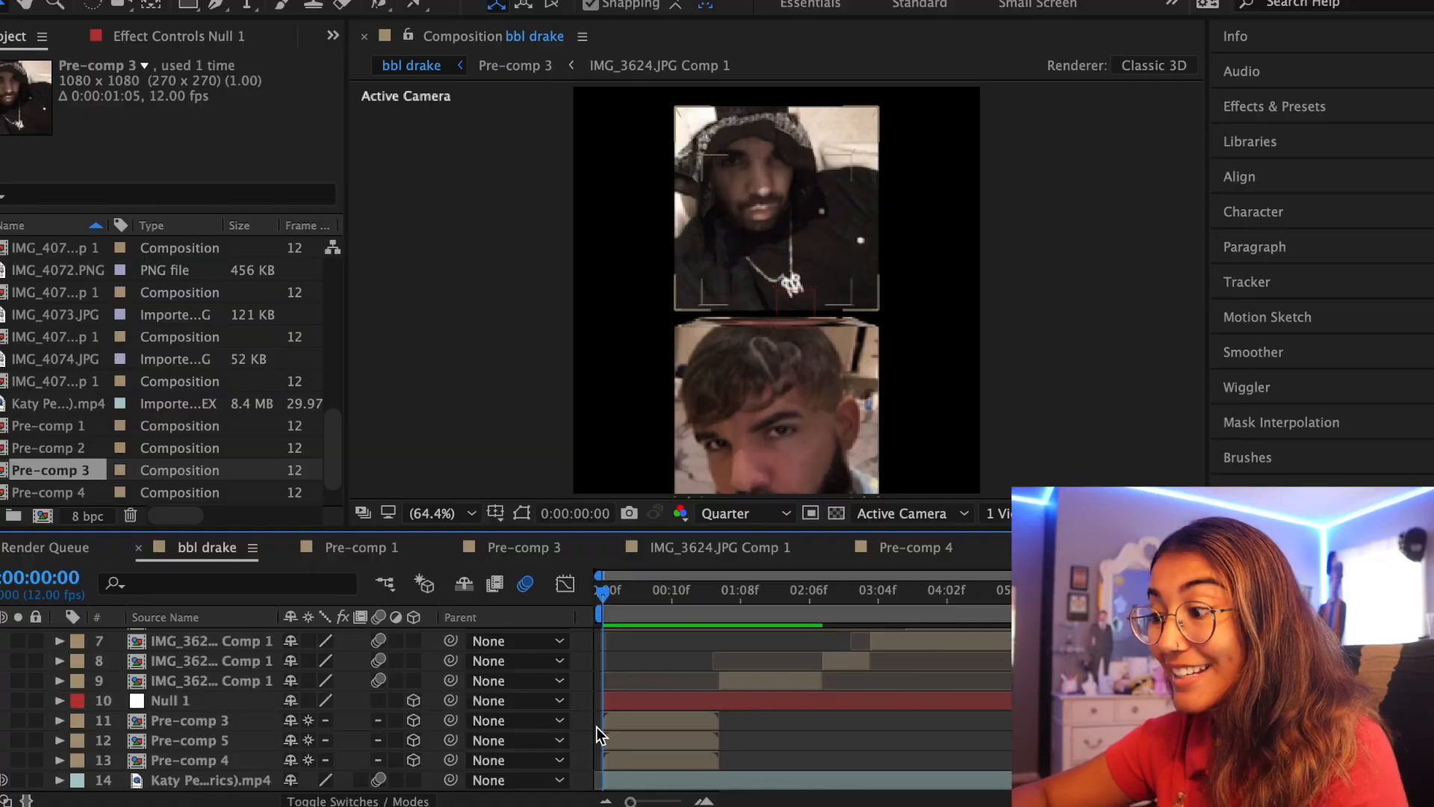
# - Parent Pre-comp 3, Pre-comp 5 and Pre-comp 4 to Null 1, and set the null's position to 540, 864, 0
pyautogui.moveTo(597, 728); pyautogui.dragTo(626, 763)
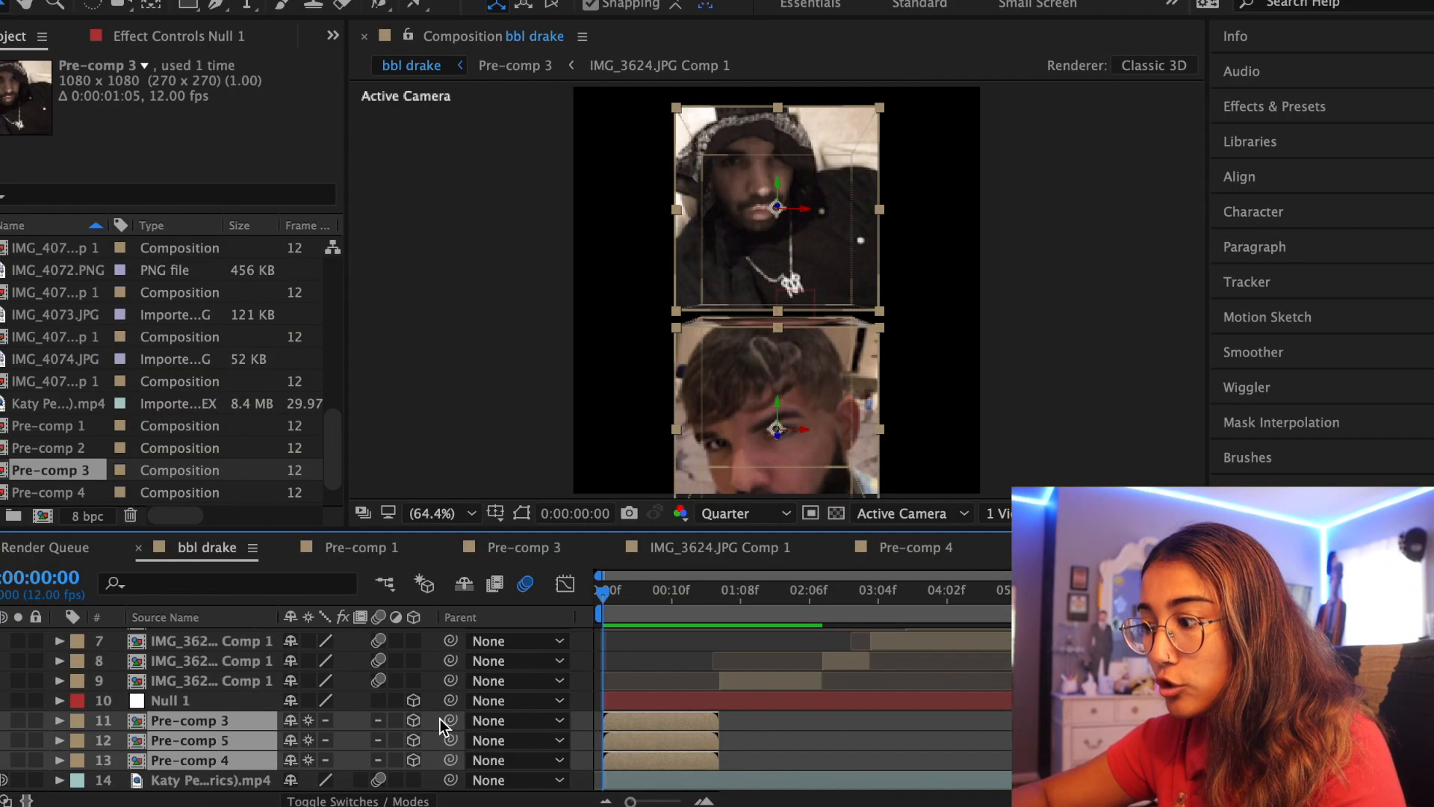
pyautogui.moveTo(650, 716); pyautogui.dragTo(657, 702)
pyautogui.click(658, 703)
pyautogui.press('p')
pyautogui.moveTo(344, 721); pyautogui.dragTo(291, 721)
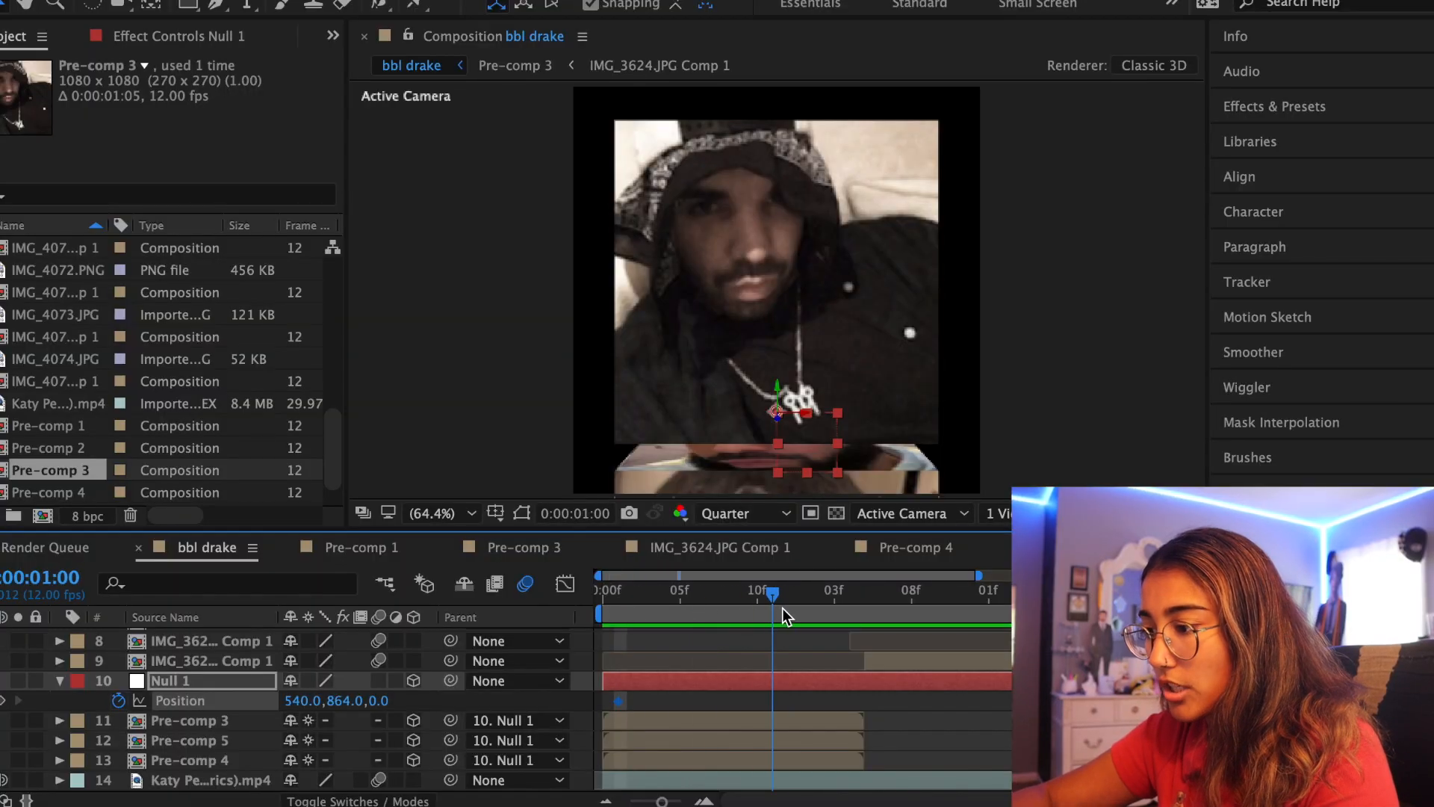
# - Keyframe Null 1's position at 540, -21, 0 at the 0:00:01:00 mark
pyautogui.click(786, 608)
pyautogui.moveTo(279, 694); pyautogui.dragTo(187, 695)
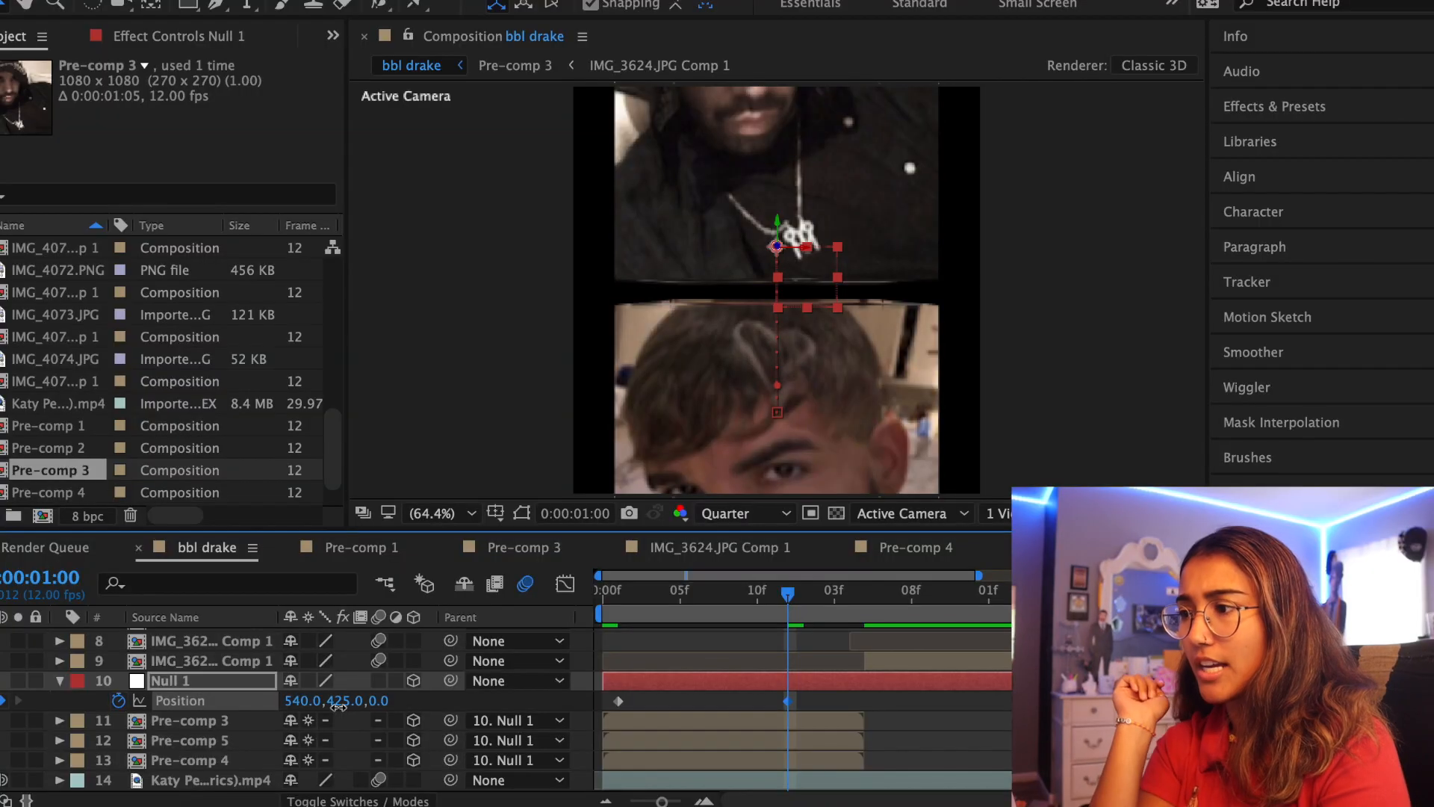
pyautogui.moveTo(336, 699); pyautogui.dragTo(295, 699)
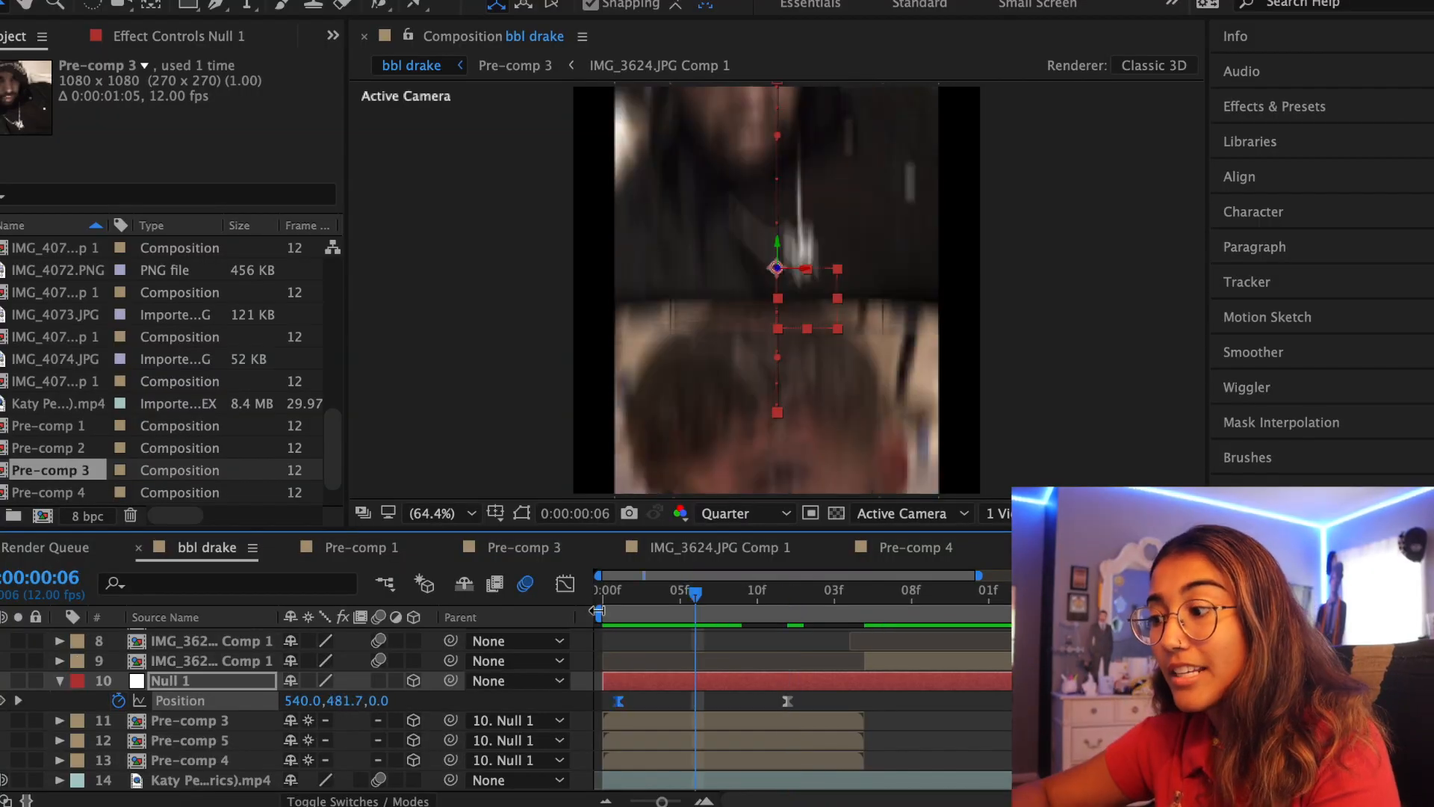
# - Reshape Null 1's position speed graph by extending the first keyframe's outgoing handle to near the second keyframe
pyautogui.hotkey('shift', 'F3')
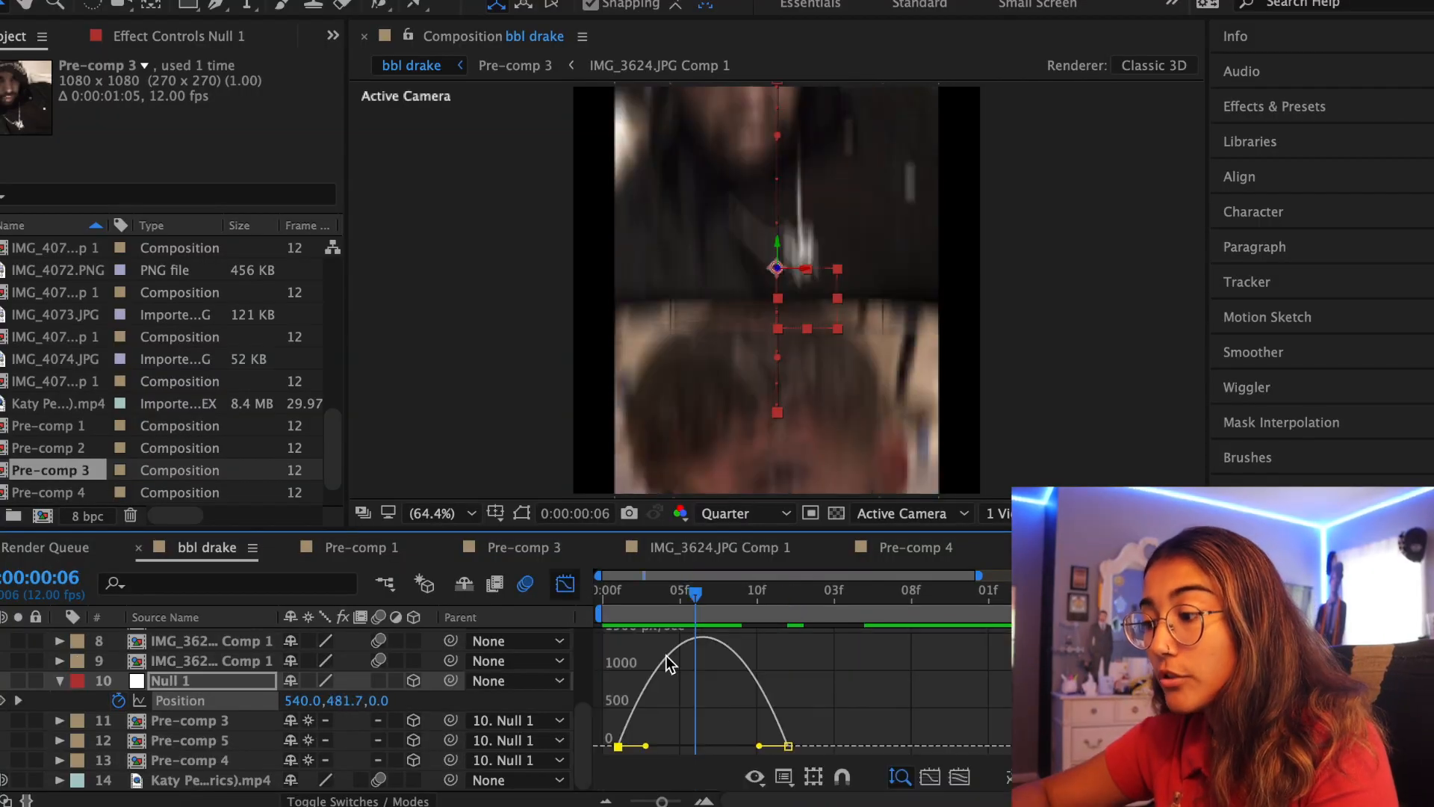
pyautogui.click(638, 747)
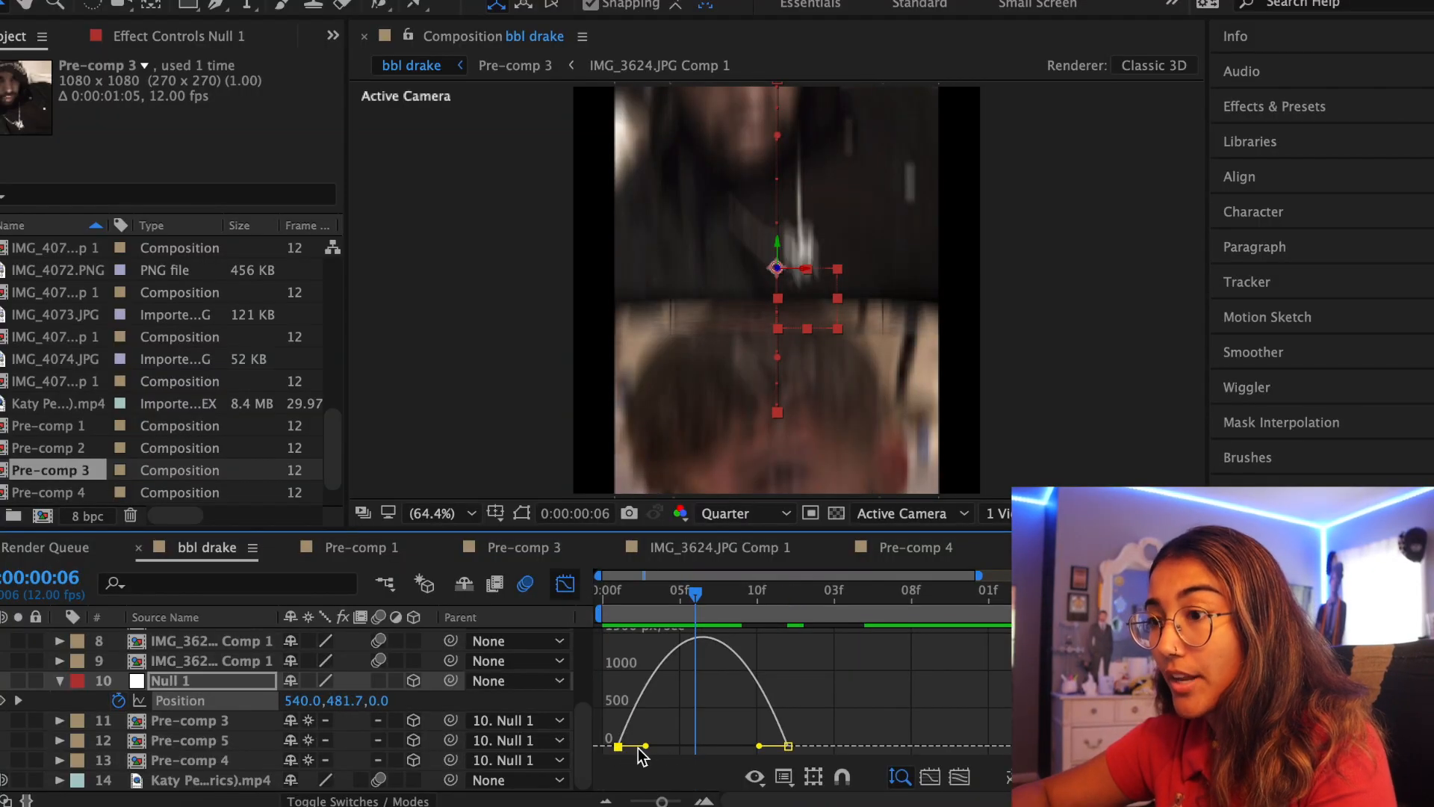
pyautogui.moveTo(646, 746); pyautogui.dragTo(722, 746)
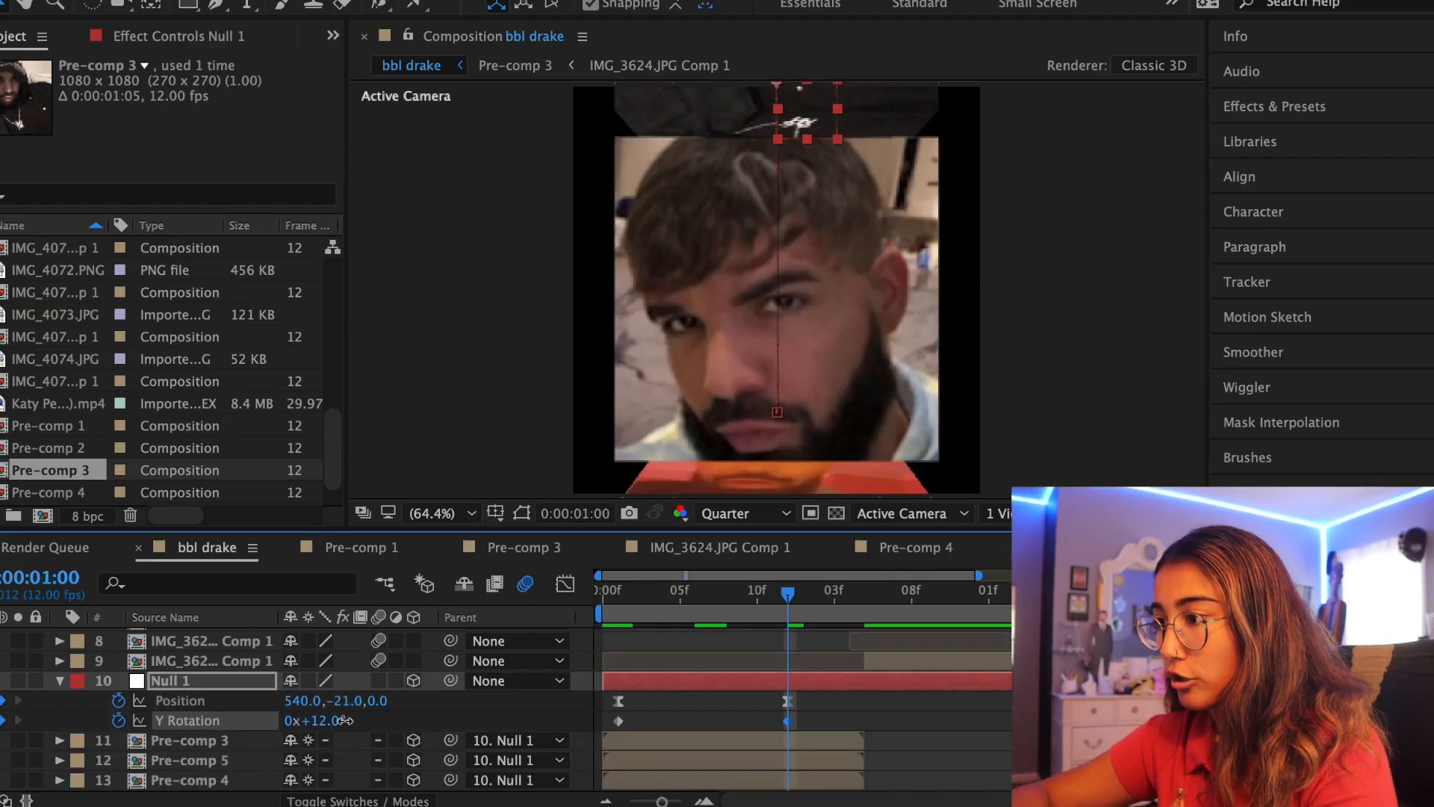
# - Increase Null 1's Y Rotation at the 0:00:01:00 mark and open the graph of its rotation keyframes
pyautogui.moveTo(344, 720); pyautogui.dragTo(436, 733)
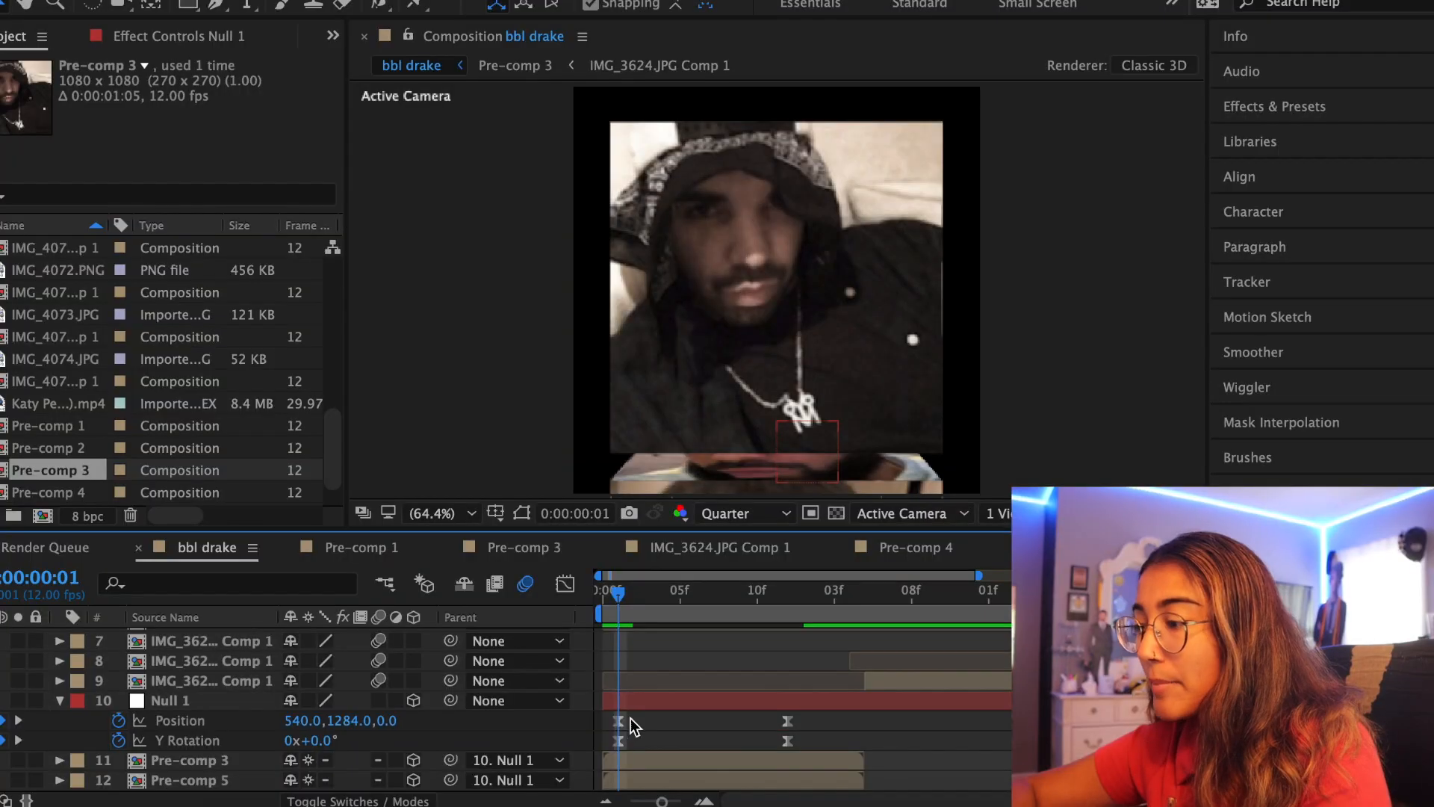
pyautogui.click(622, 720)
pyautogui.click(566, 584)
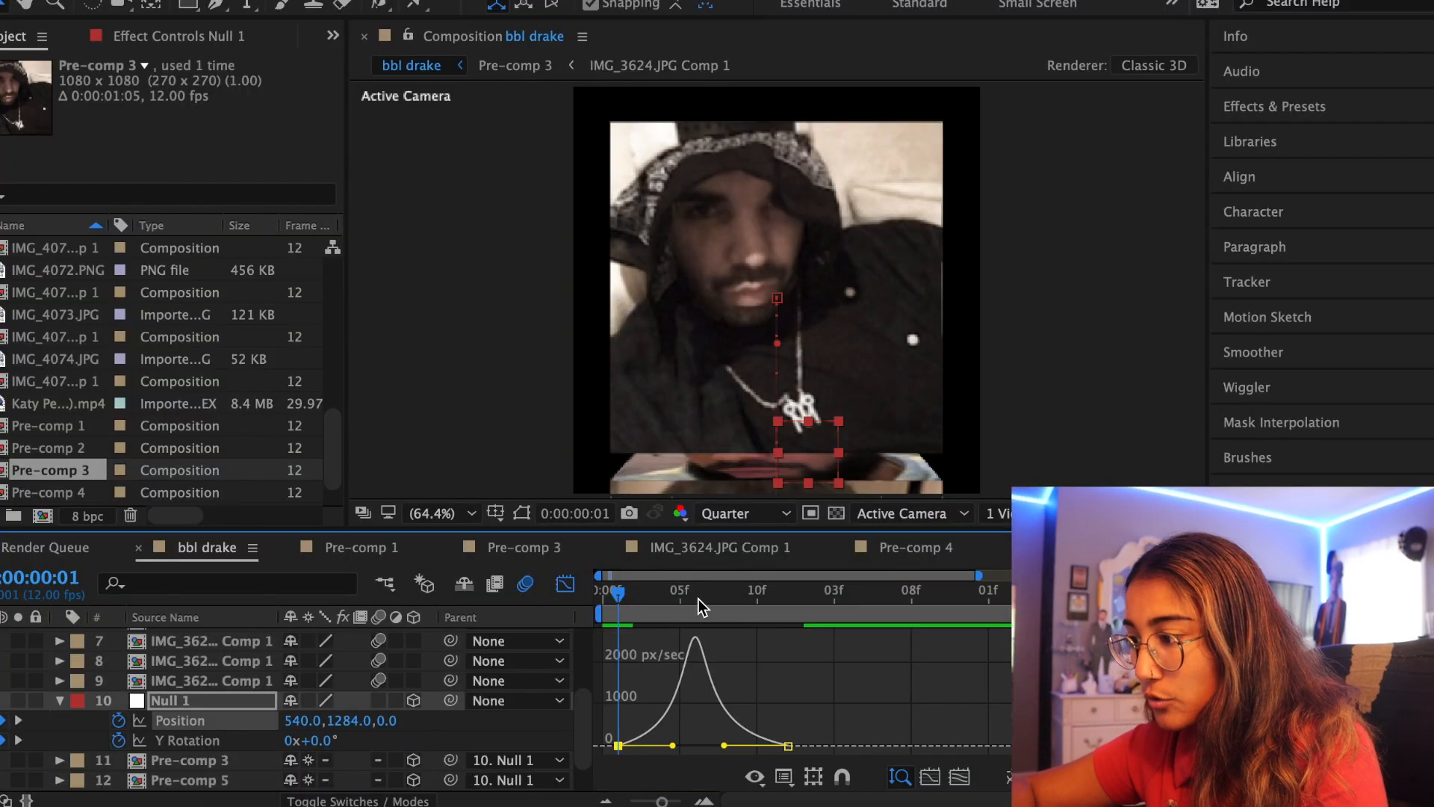
pyautogui.click(698, 600)
pyautogui.click(565, 584)
pyautogui.click(619, 741)
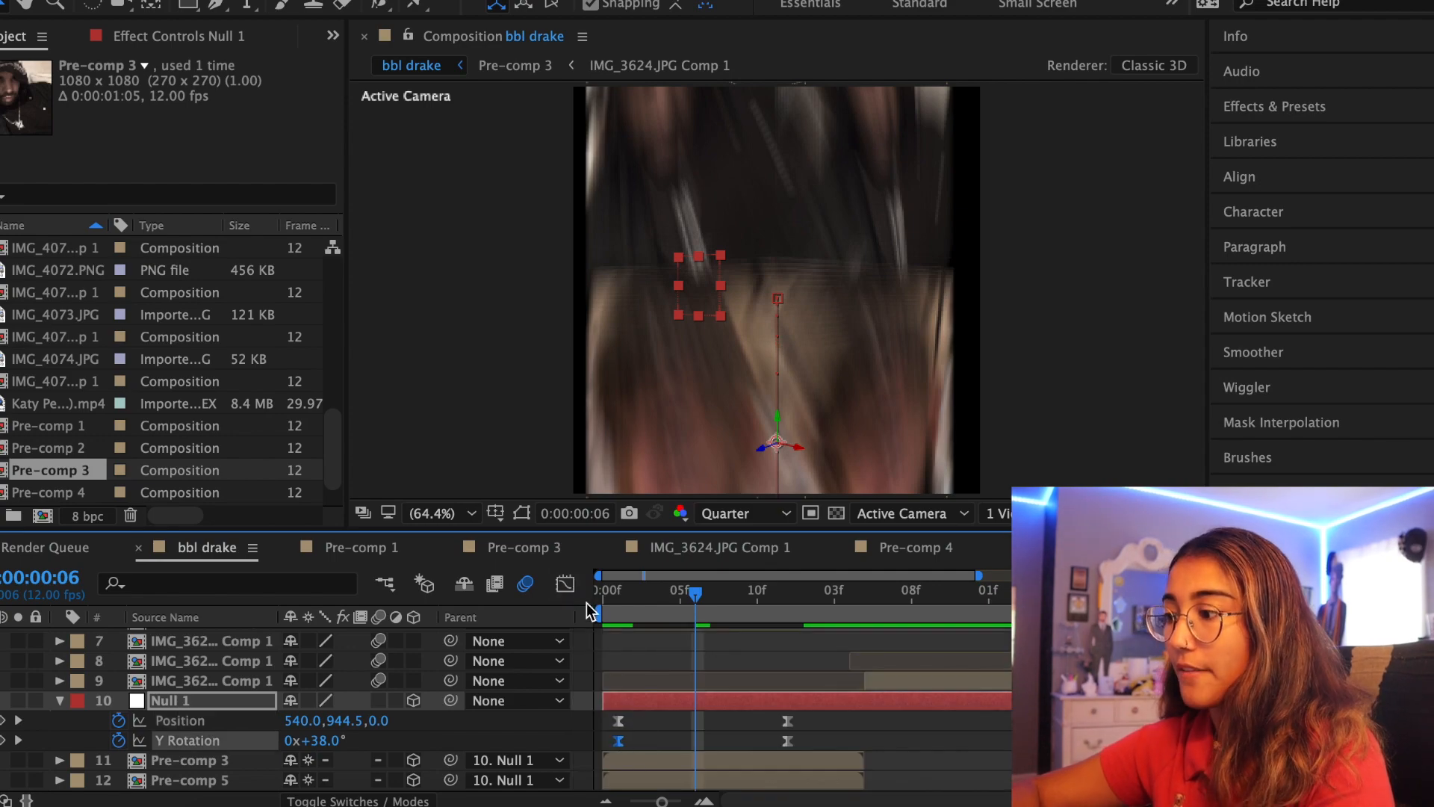
pyautogui.click(566, 584)
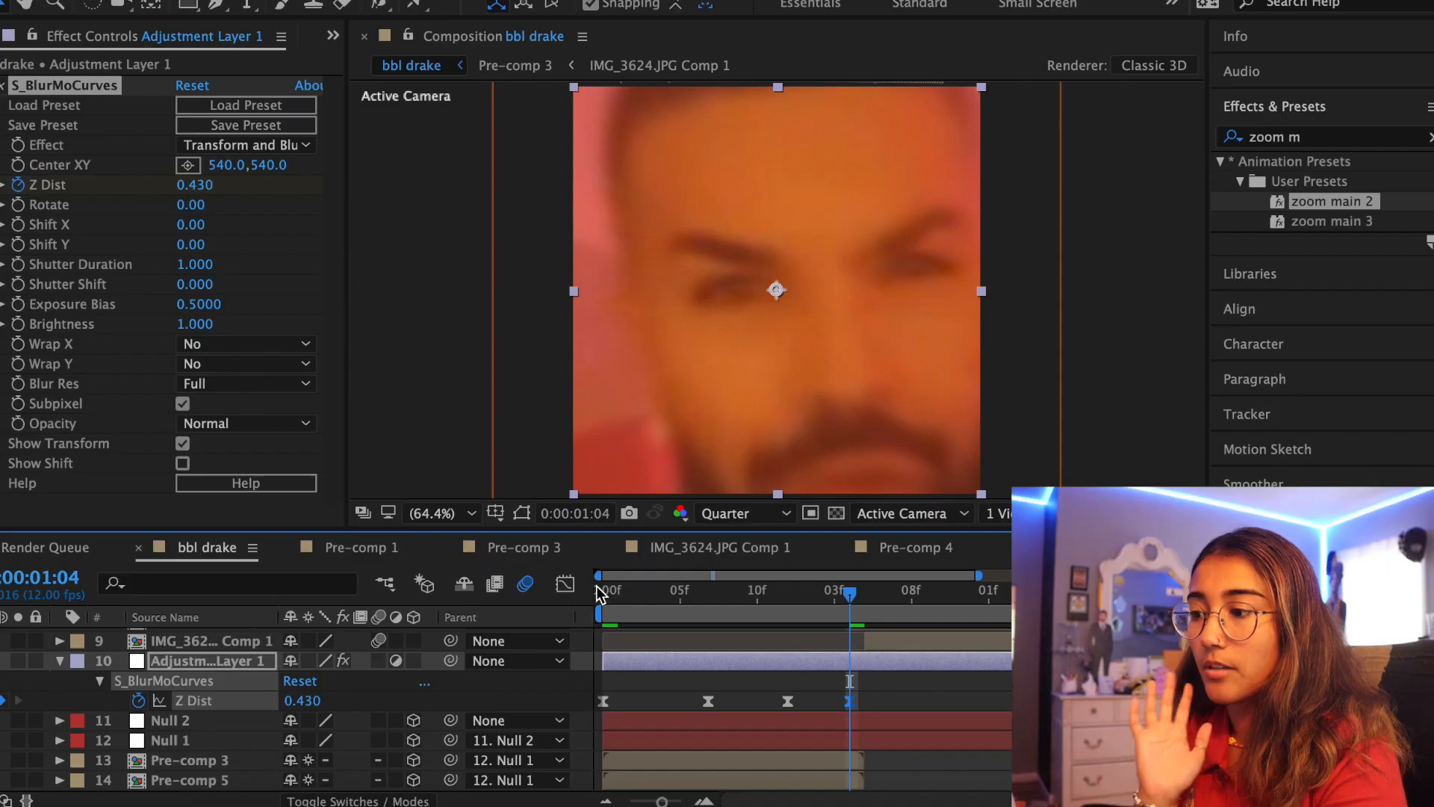
# - Adjust the S_BlurMoCurves Z Dist curve at Adjustment Layer 1's 0:00:01:04 keyframe and preview the composition from the start
pyautogui.click(566, 584)
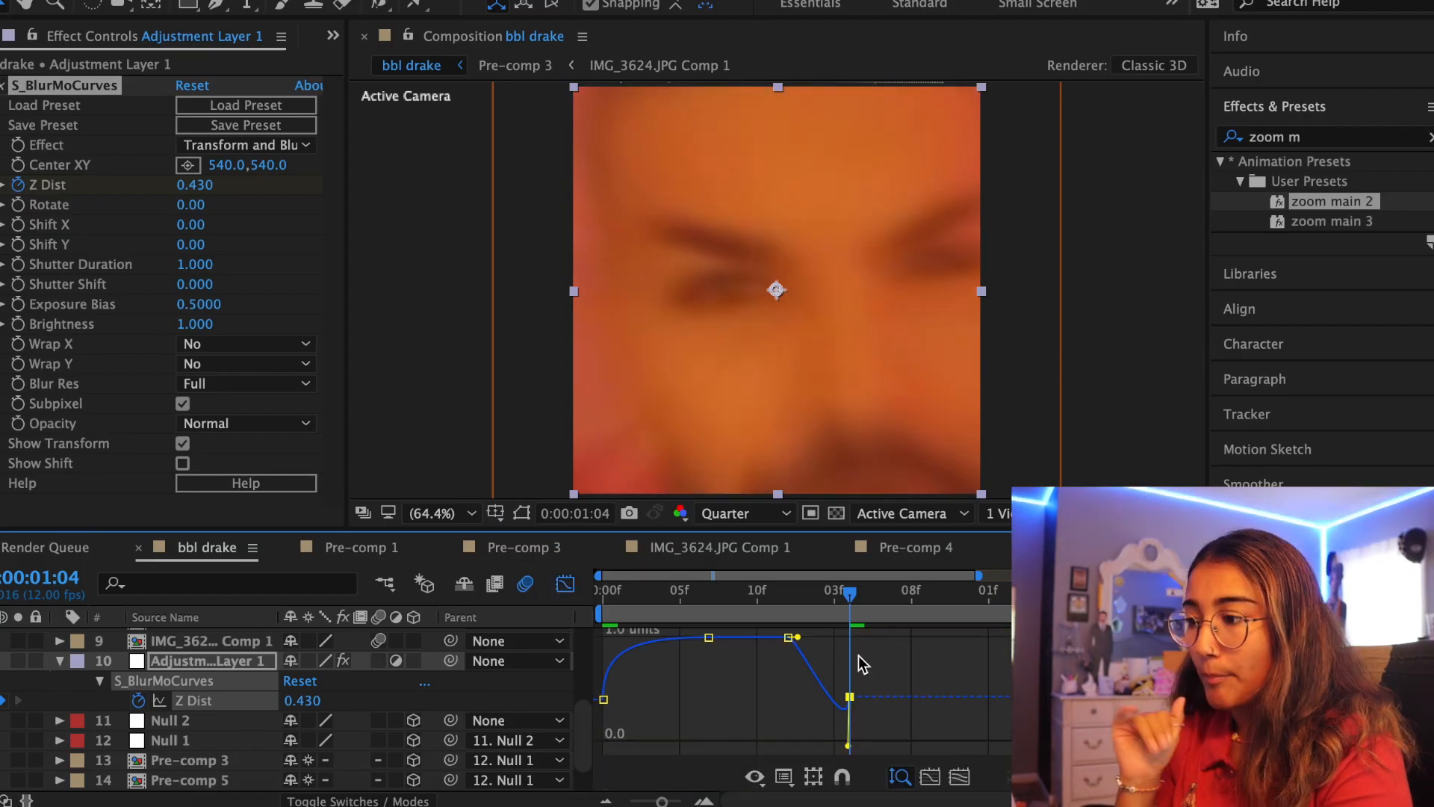
pyautogui.moveTo(856, 657)
pyautogui.mouseDown()
pyautogui.moveTo(845, 648)
pyautogui.moveTo(855, 662)
pyautogui.mouseUp()
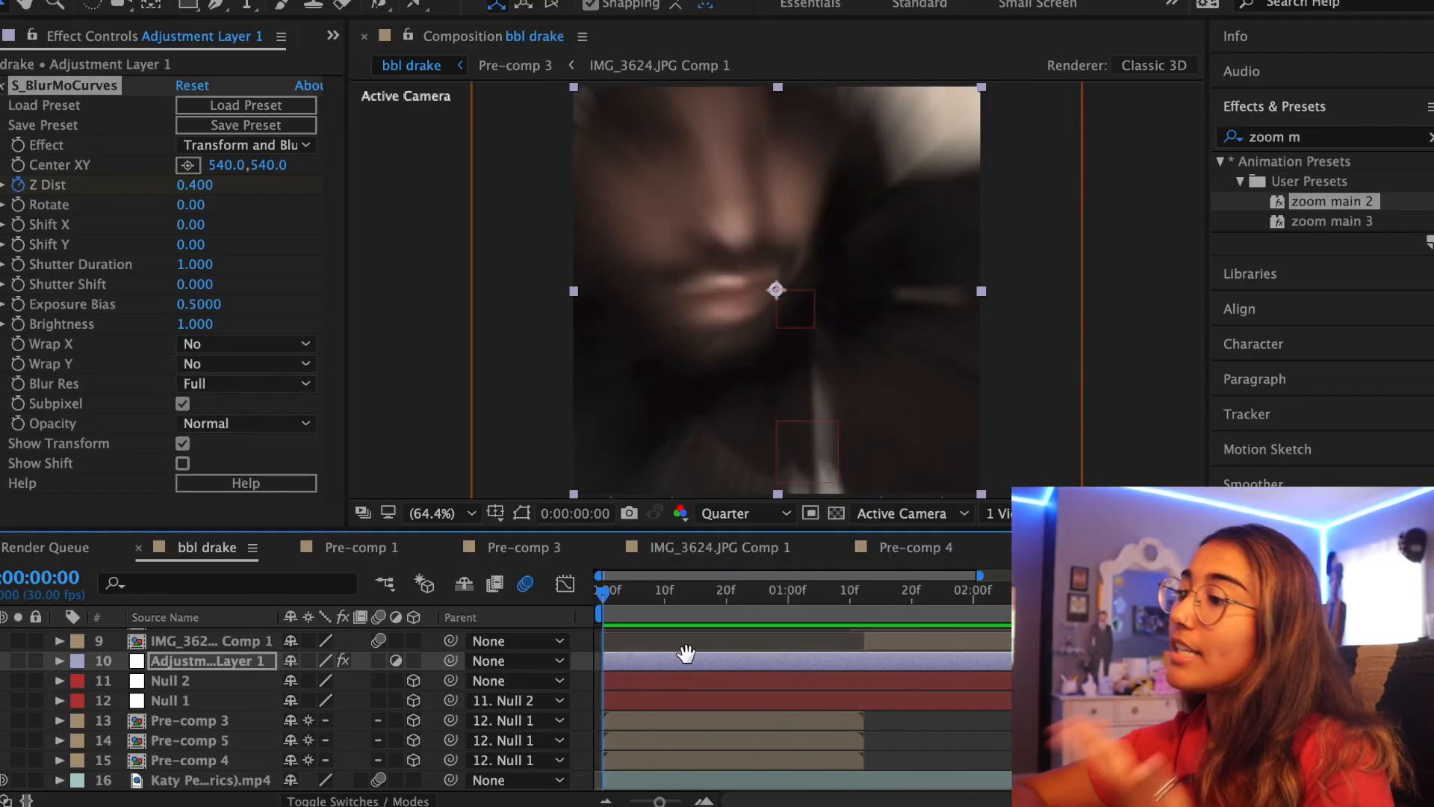
pyautogui.press('space')
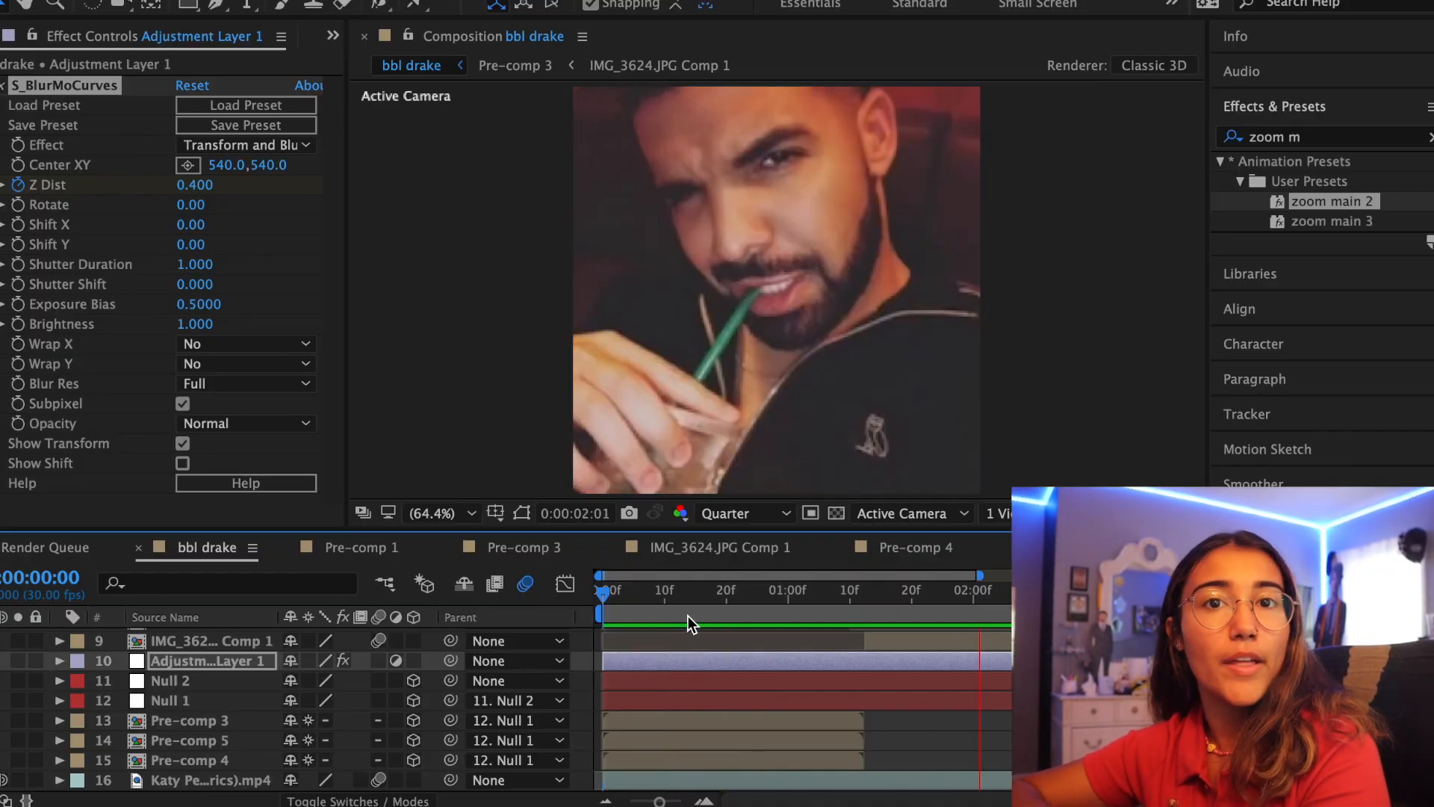
pyautogui.click(693, 603)
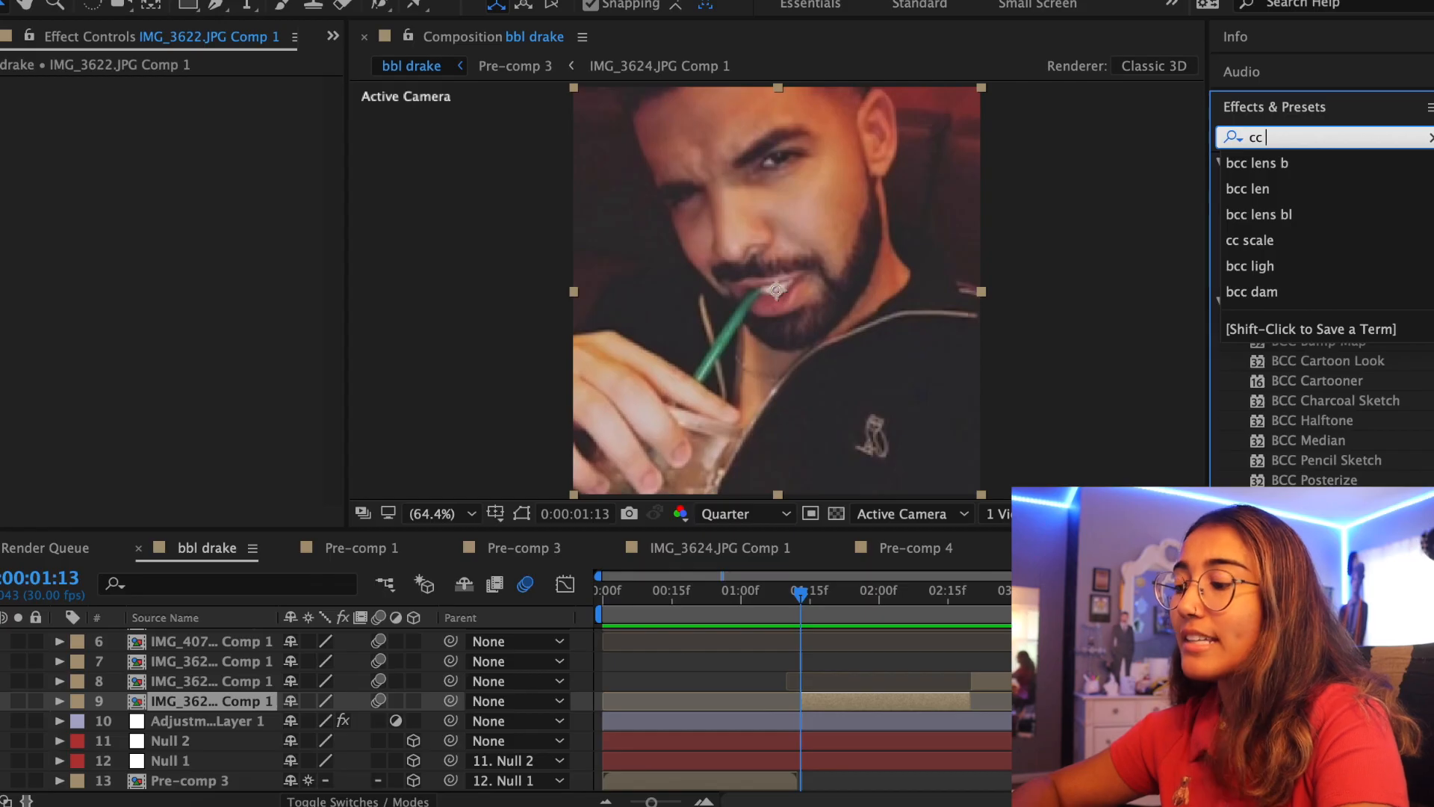
# - Apply CC Smear to IMG_3622.JPG Comp 1 and move its To point onto the eye at 276.2, 307.2
pyautogui.write('smea')
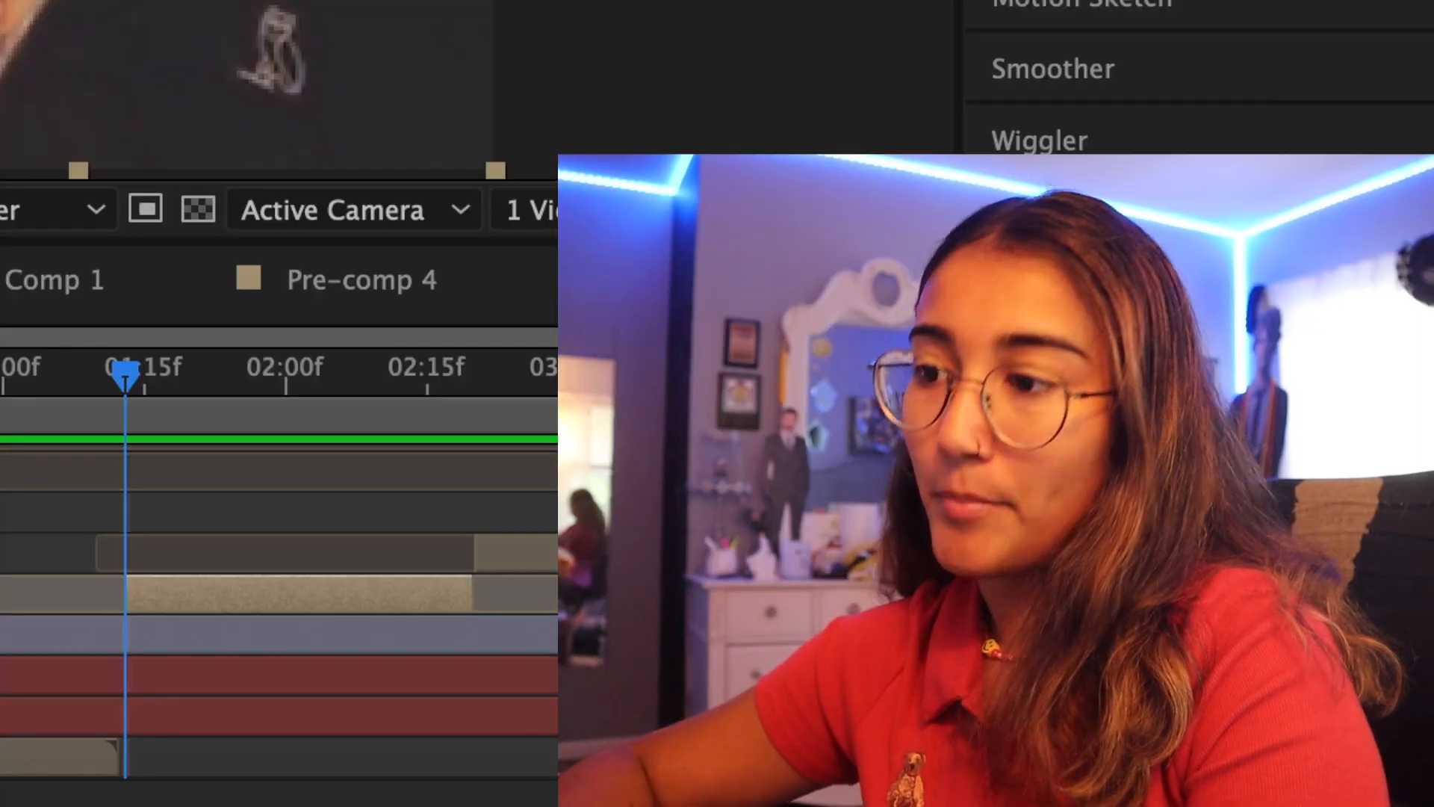
pyautogui.moveTo(1302, 181)
pyautogui.mouseDown()
pyautogui.moveTo(839, 660)
pyautogui.moveTo(845, 702)
pyautogui.mouseUp()
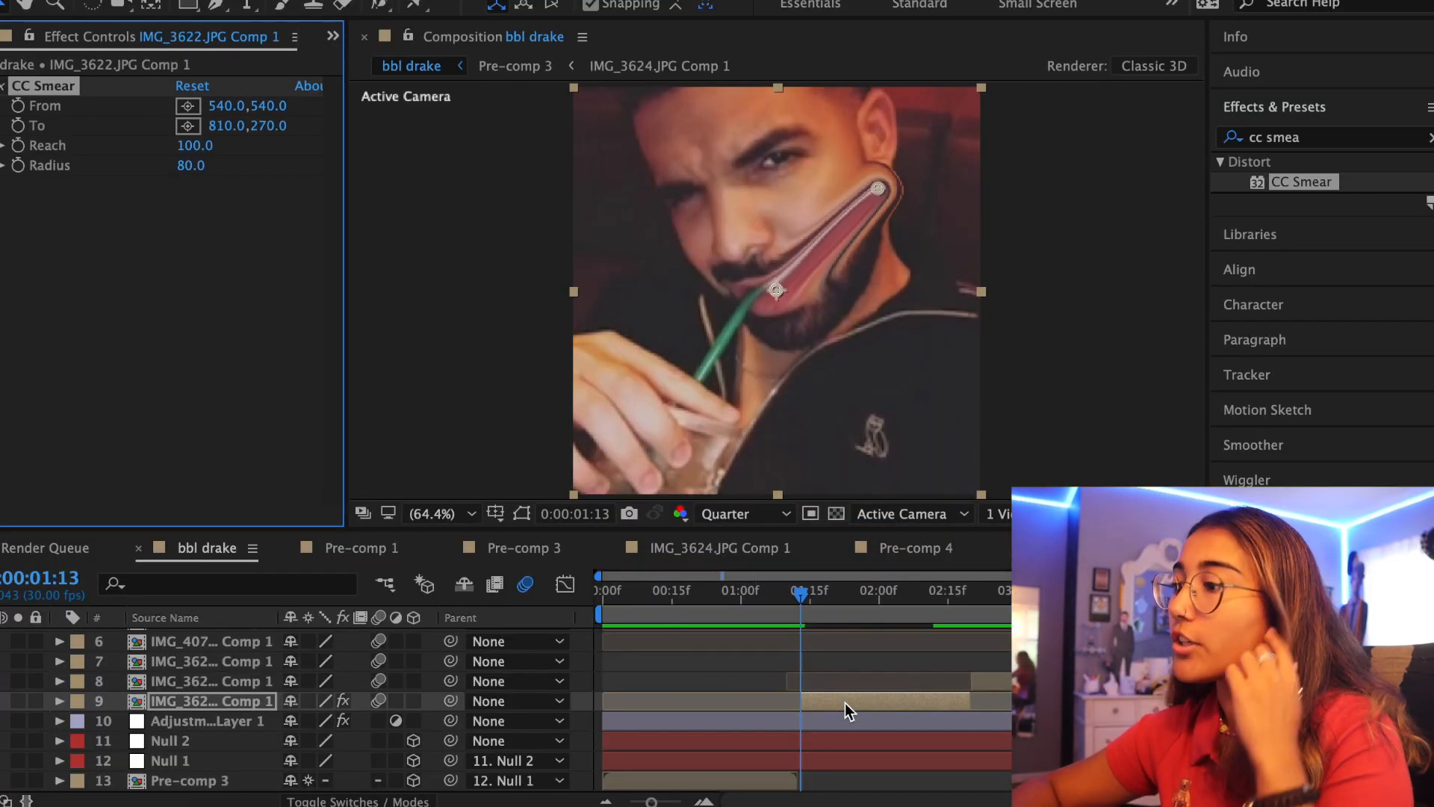
pyautogui.moveTo(877, 191)
pyautogui.mouseDown()
pyautogui.moveTo(779, 292)
pyautogui.moveTo(675, 204)
pyautogui.mouseUp()
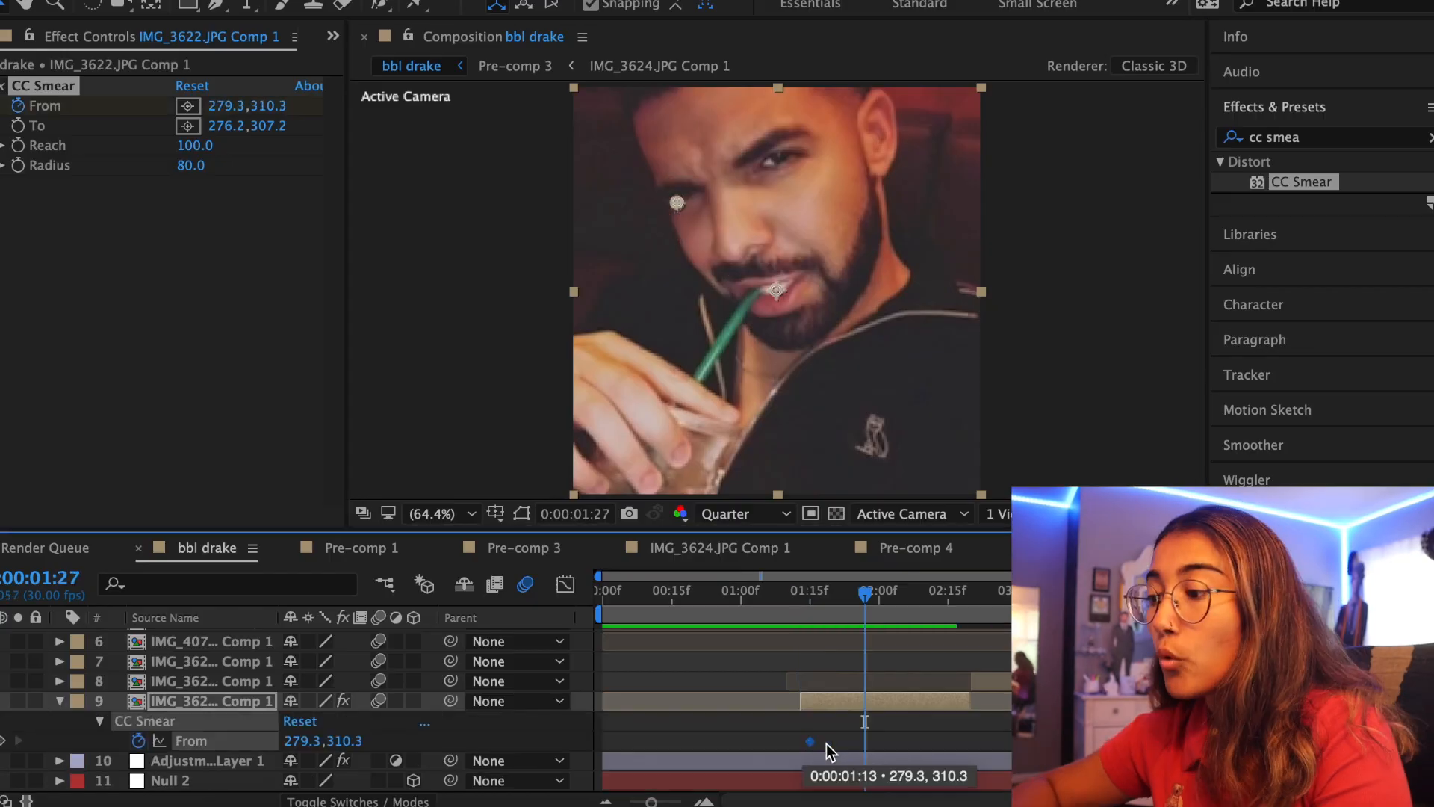
# - Keyframe CC Smear's To point at 703.8, 130.3 at the 0:00:02:19 mark, stretching the eye across the face
pyautogui.moveTo(879, 611); pyautogui.dragTo(961, 606)
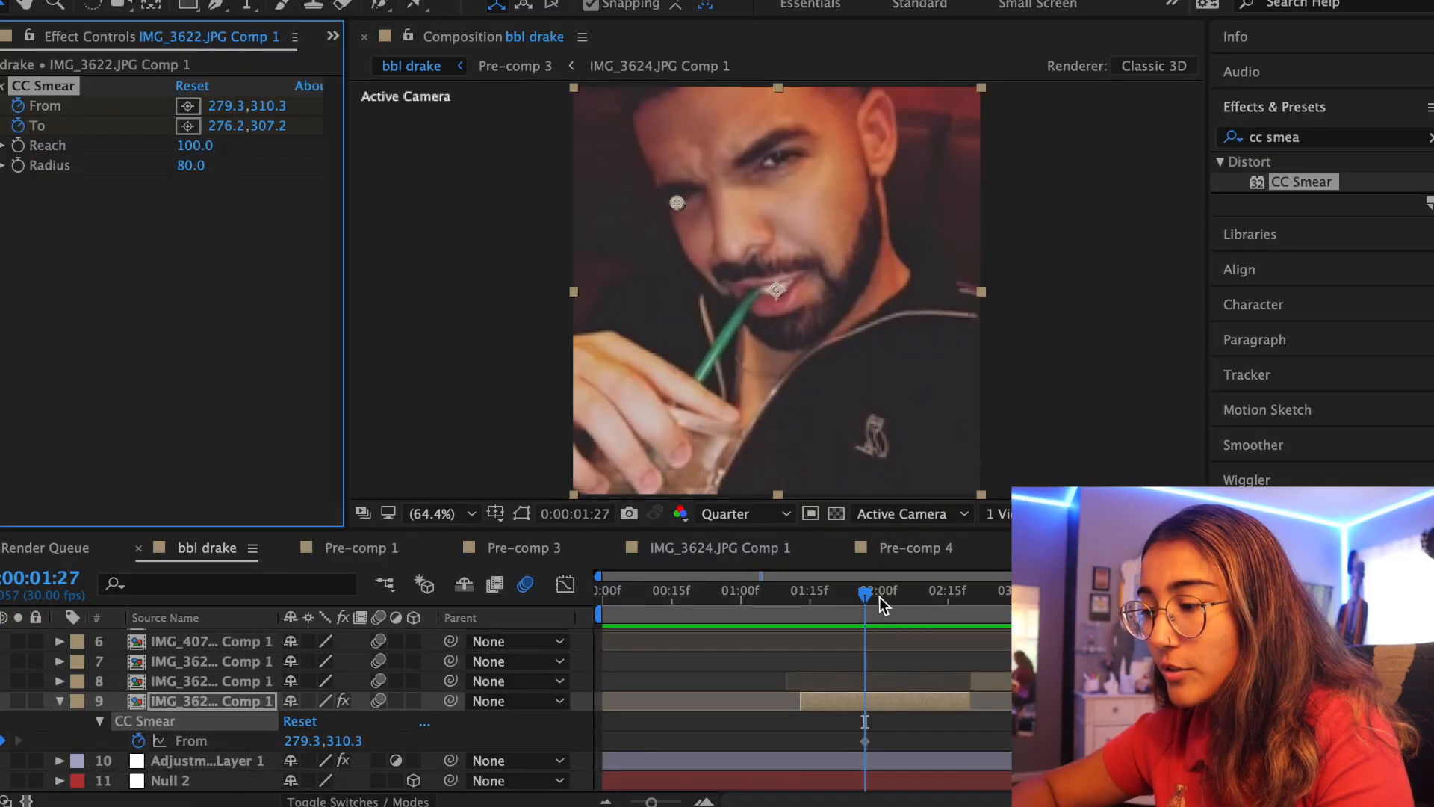
pyautogui.moveTo(880, 597); pyautogui.dragTo(966, 602)
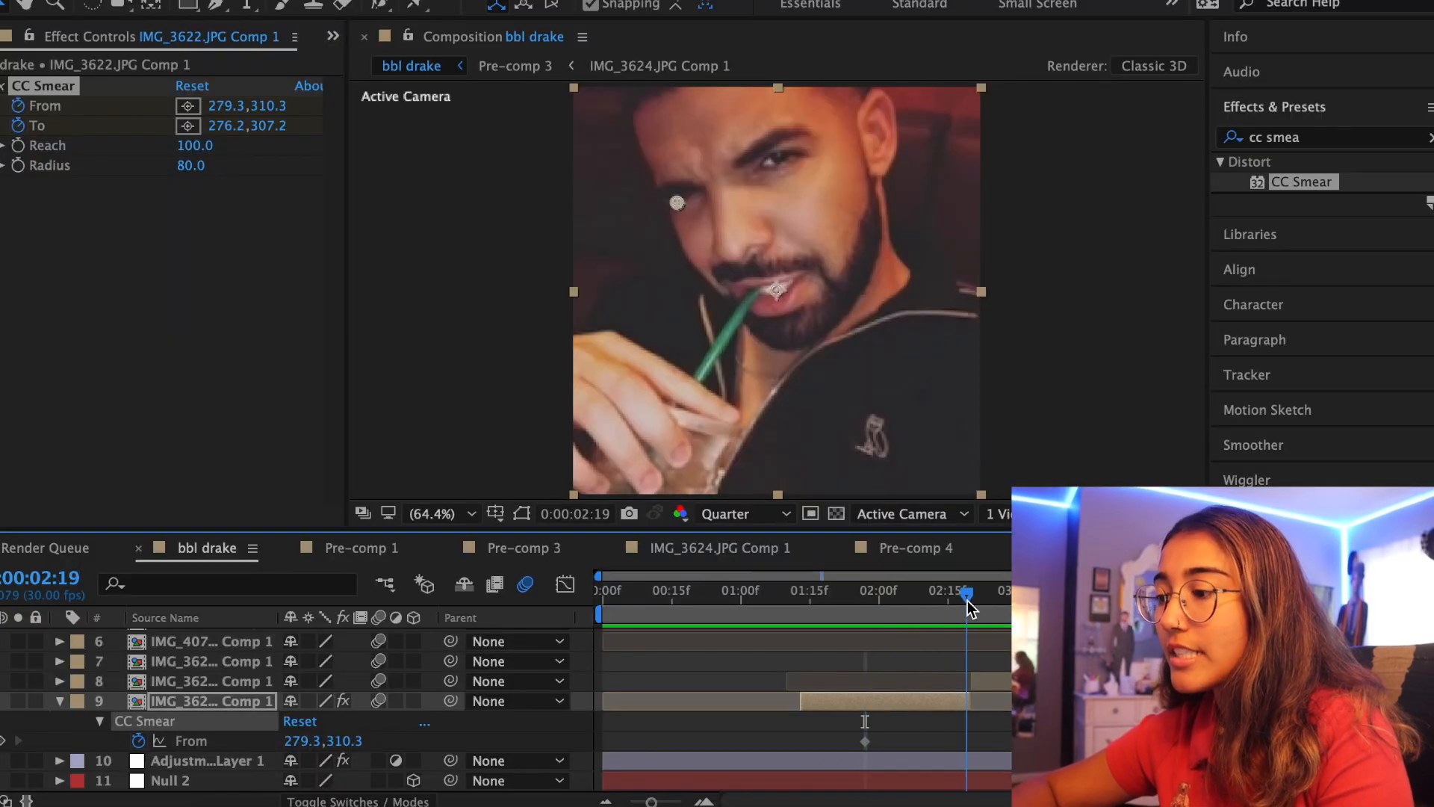
pyautogui.moveTo(677, 202)
pyautogui.mouseDown()
pyautogui.moveTo(741, 203)
pyautogui.moveTo(843, 135)
pyautogui.mouseUp()
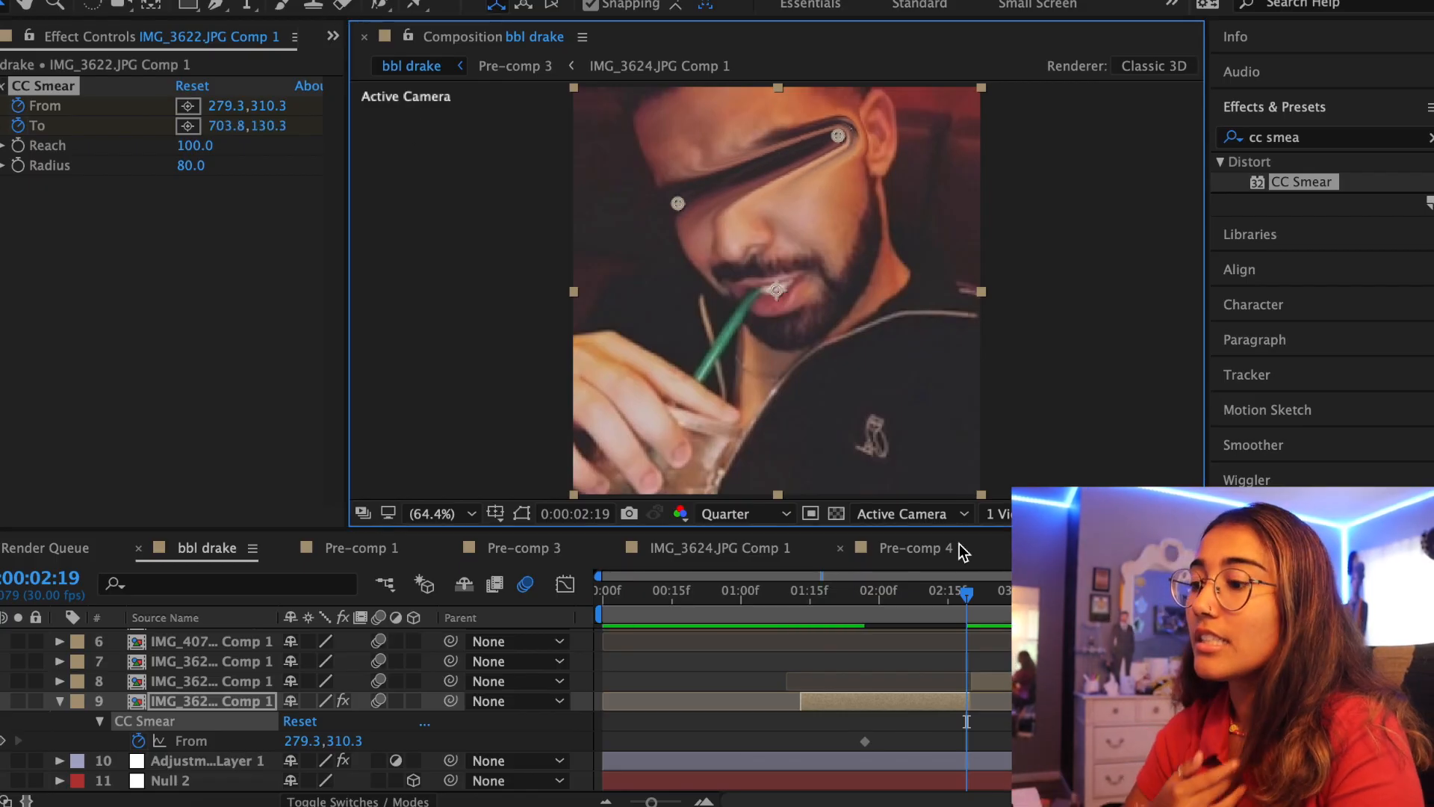
# - Reveal CC Smear's animated properties on IMG_3622.JPG Comp 1 and apply Easy Ease to the From and To keyframes
pyautogui.press('u')
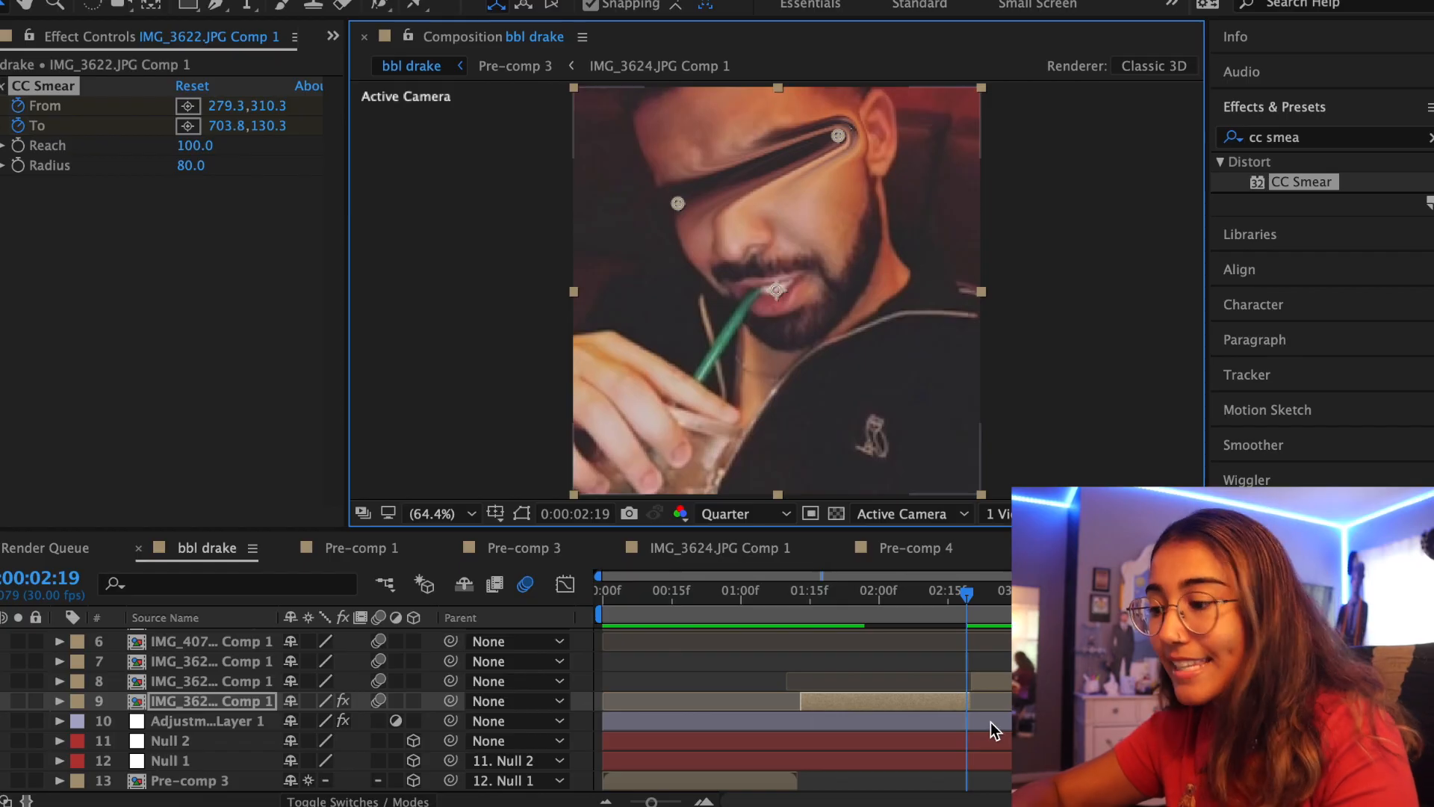
pyautogui.press('u')
pyautogui.scroll(-1, 990, 721)
pyautogui.moveTo(1005, 715); pyautogui.dragTo(828, 743)
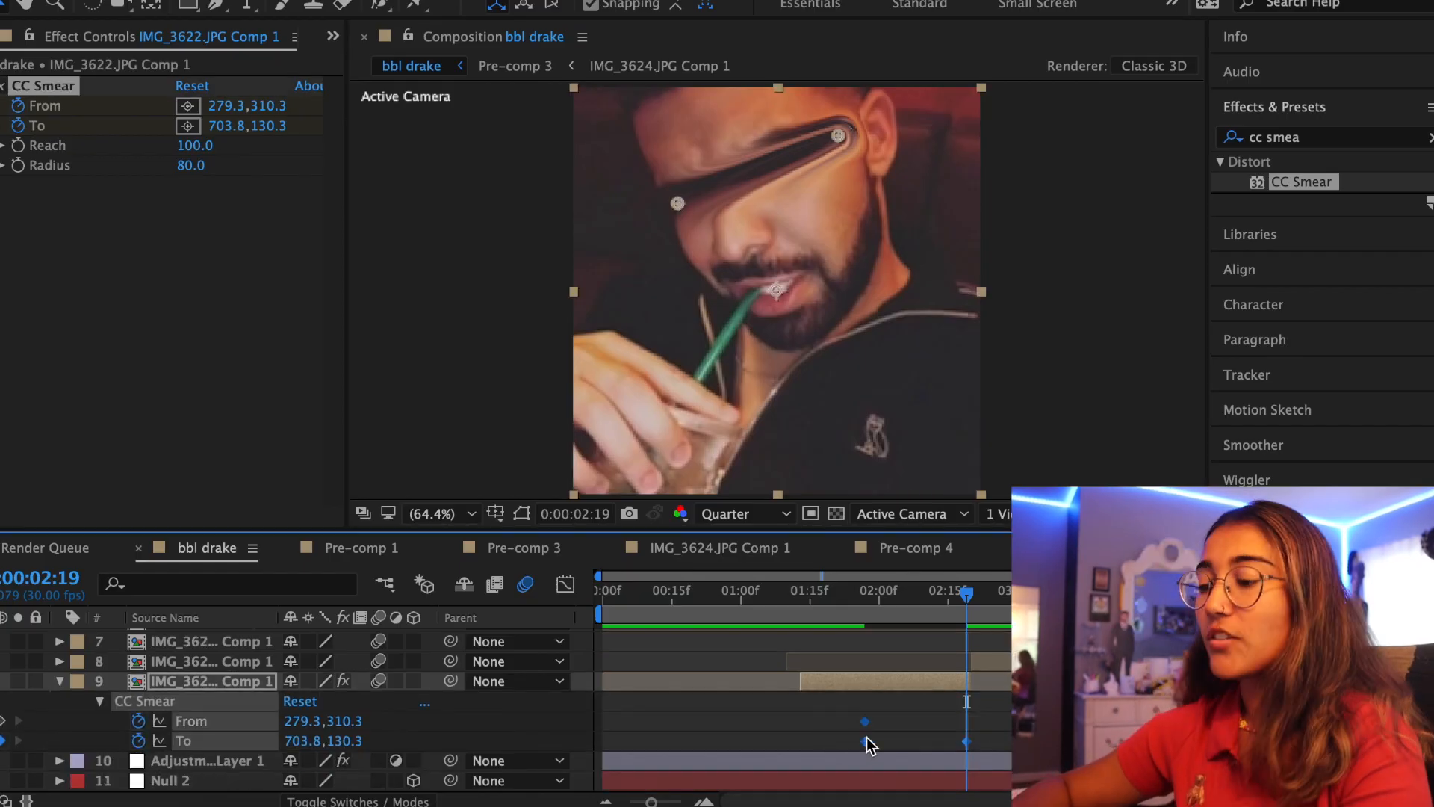
pyautogui.rightClick(866, 737)
pyautogui.click(1180, 657)
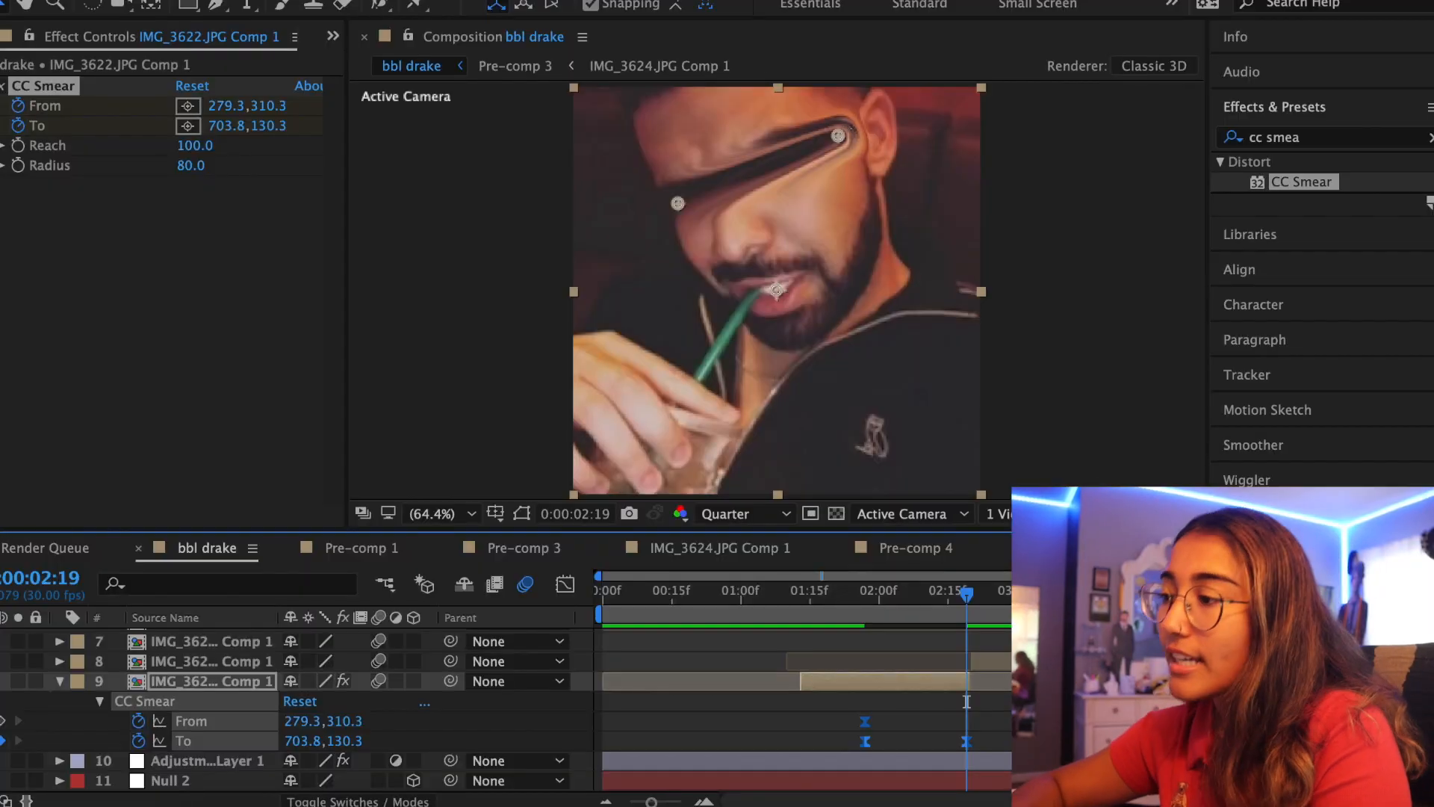
# - Reshape the speed graph of CC Smear's To point, reducing the first keyframe's outgoing influence to about 3.30%
pyautogui.click(965, 741)
pyautogui.click(867, 595)
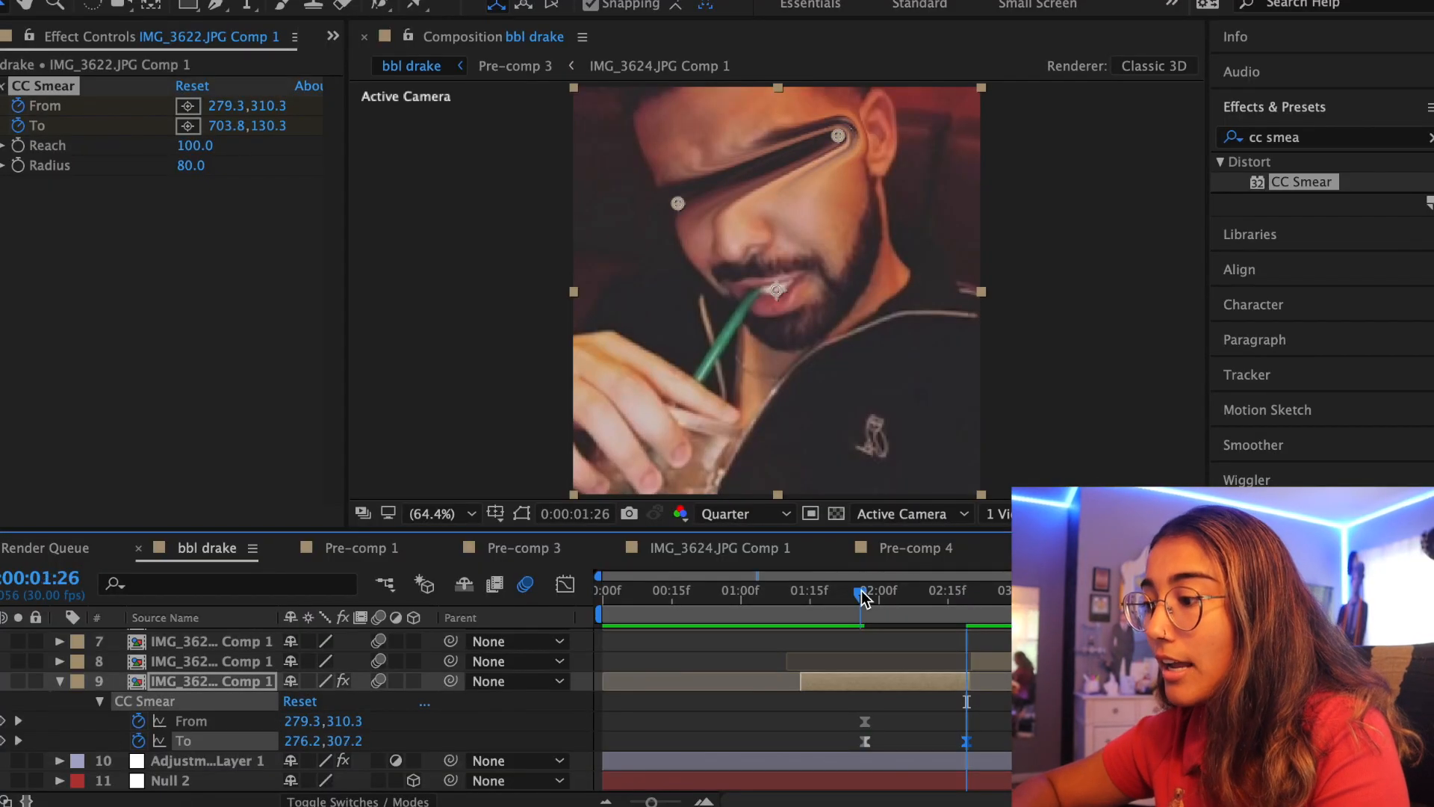
pyautogui.moveTo(869, 592); pyautogui.dragTo(871, 592)
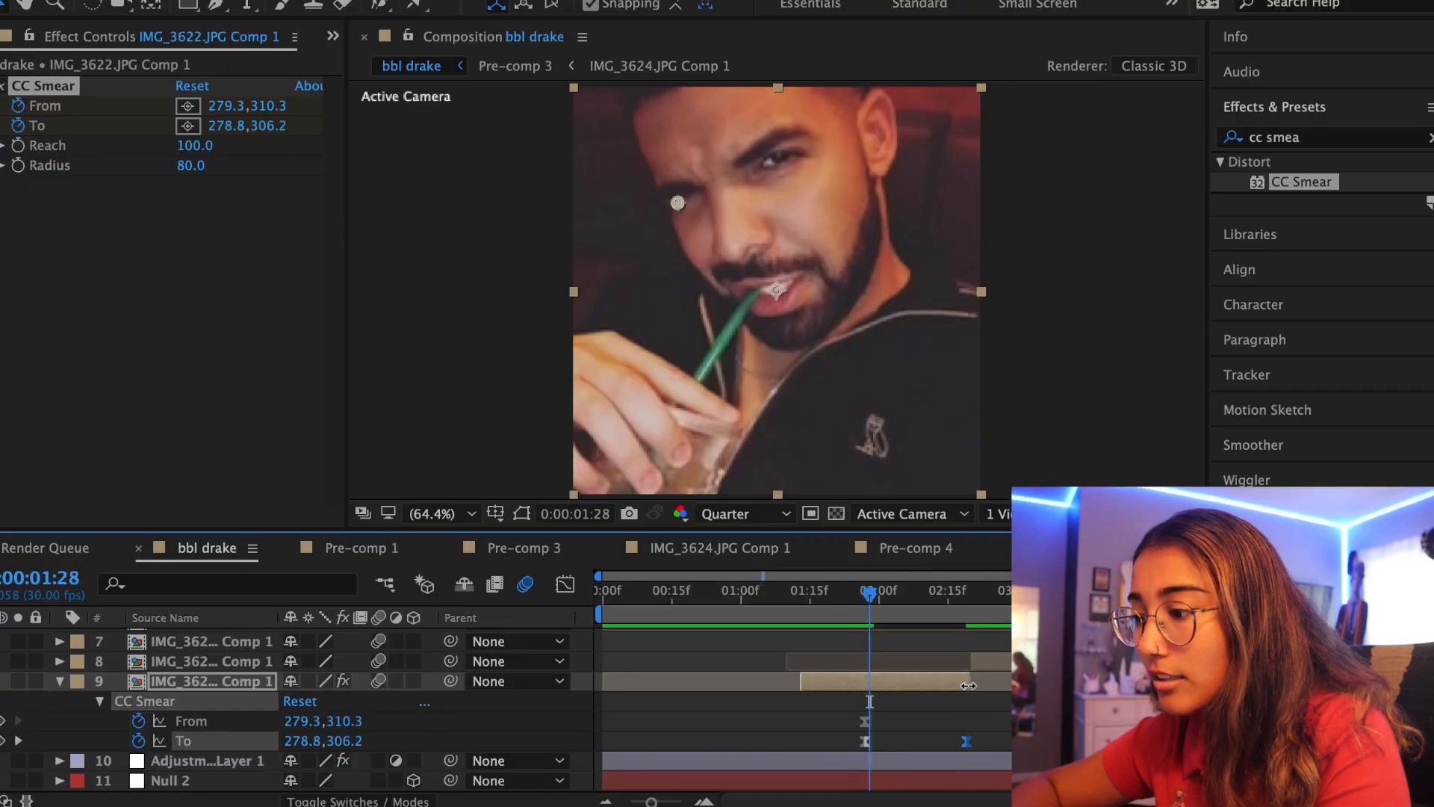
pyautogui.click(566, 583)
pyautogui.click(792, 788)
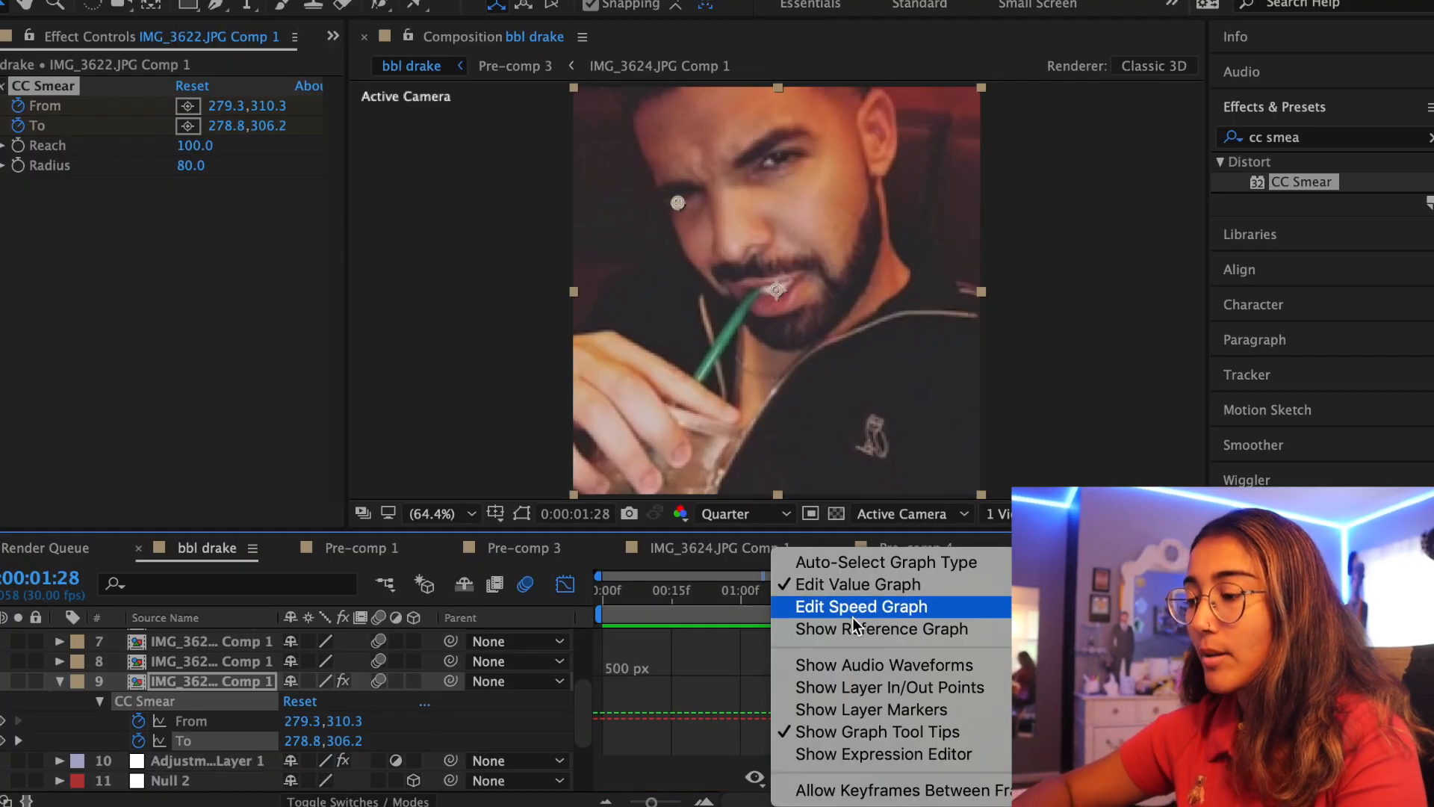
pyautogui.click(856, 603)
pyautogui.moveTo(883, 747); pyautogui.dragTo(869, 747)
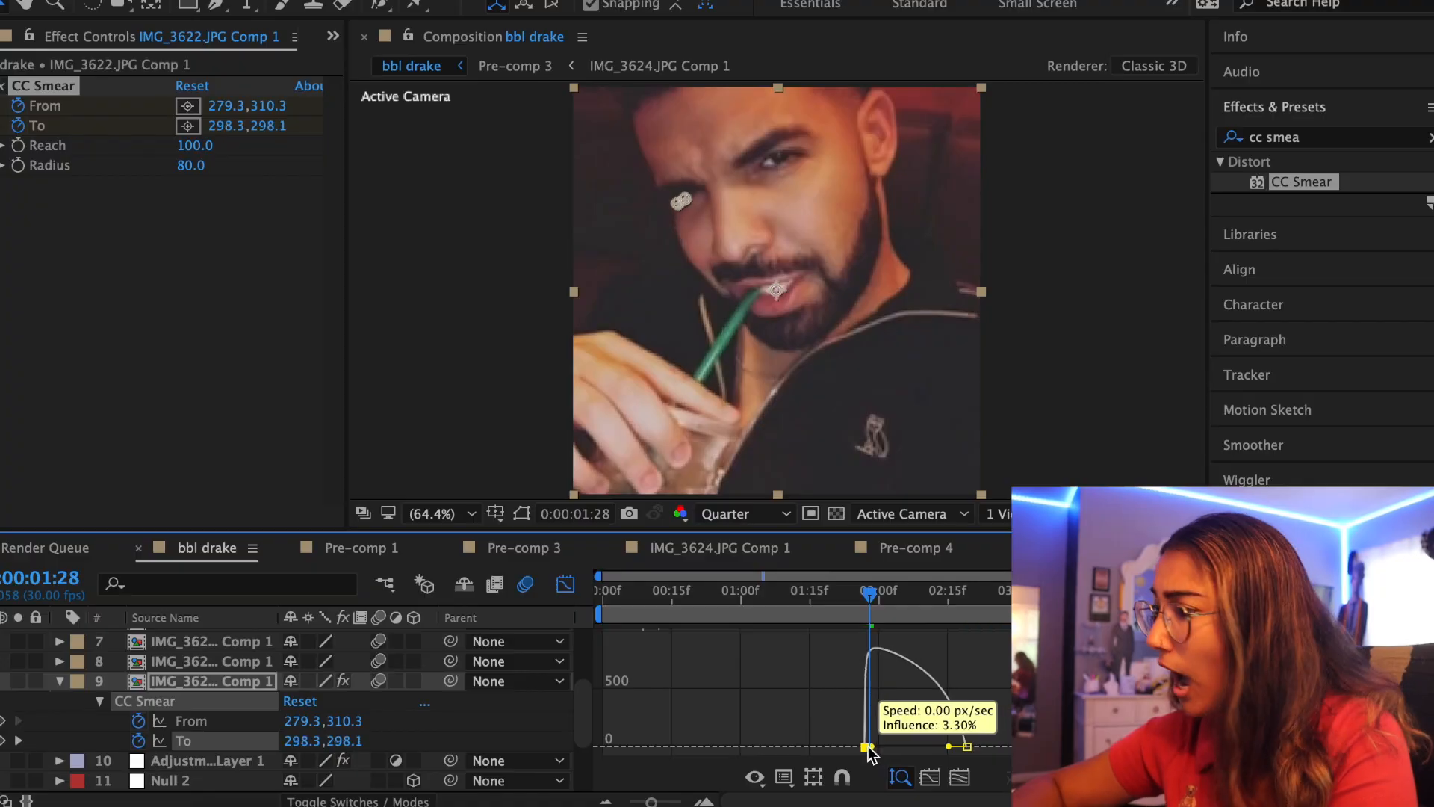
pyautogui.moveTo(485, 693); pyautogui.dragTo(437, 693)
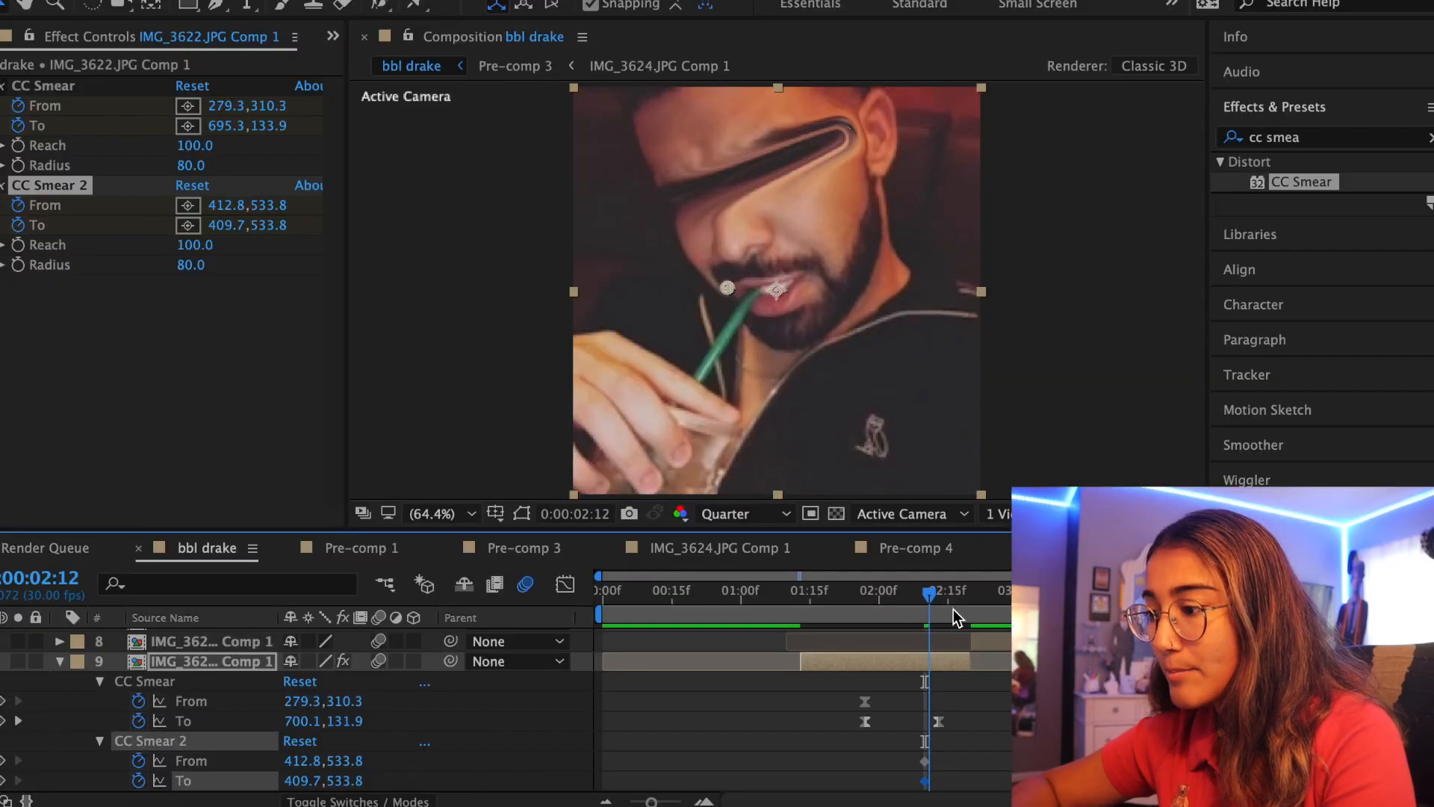
# - Keyframe CC Smear 2's To point at 160.4, 440.7 at the 0:00:02:19 mark, pulling the mouth outward
pyautogui.moveTo(953, 609); pyautogui.dragTo(967, 608)
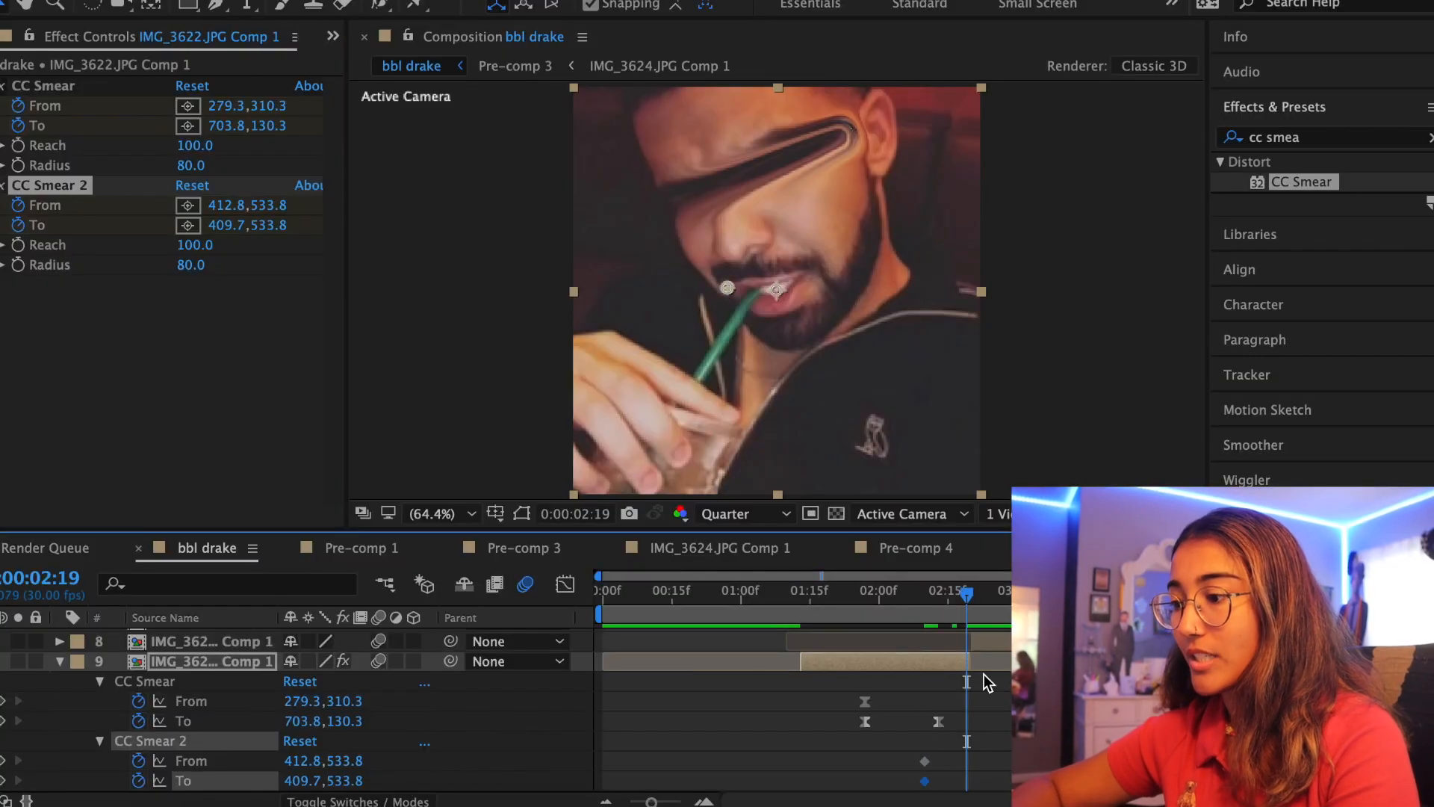
pyautogui.click(953, 730)
pyautogui.click(939, 662)
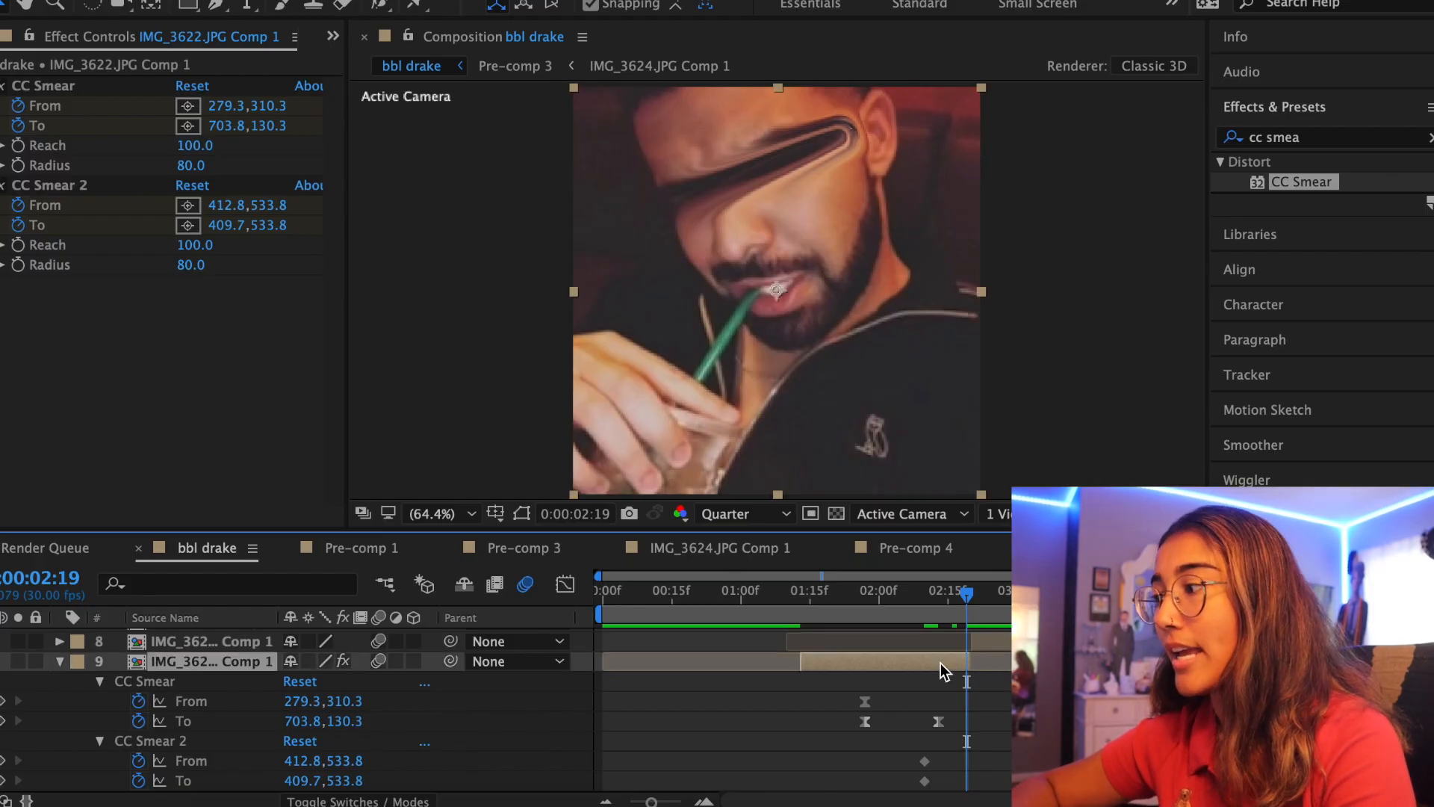
pyautogui.moveTo(683, 285); pyautogui.dragTo(659, 255)
# - Apply Easy Ease to CC Smear 2's keyframes and open their speed graph
pyautogui.moveTo(995, 789)
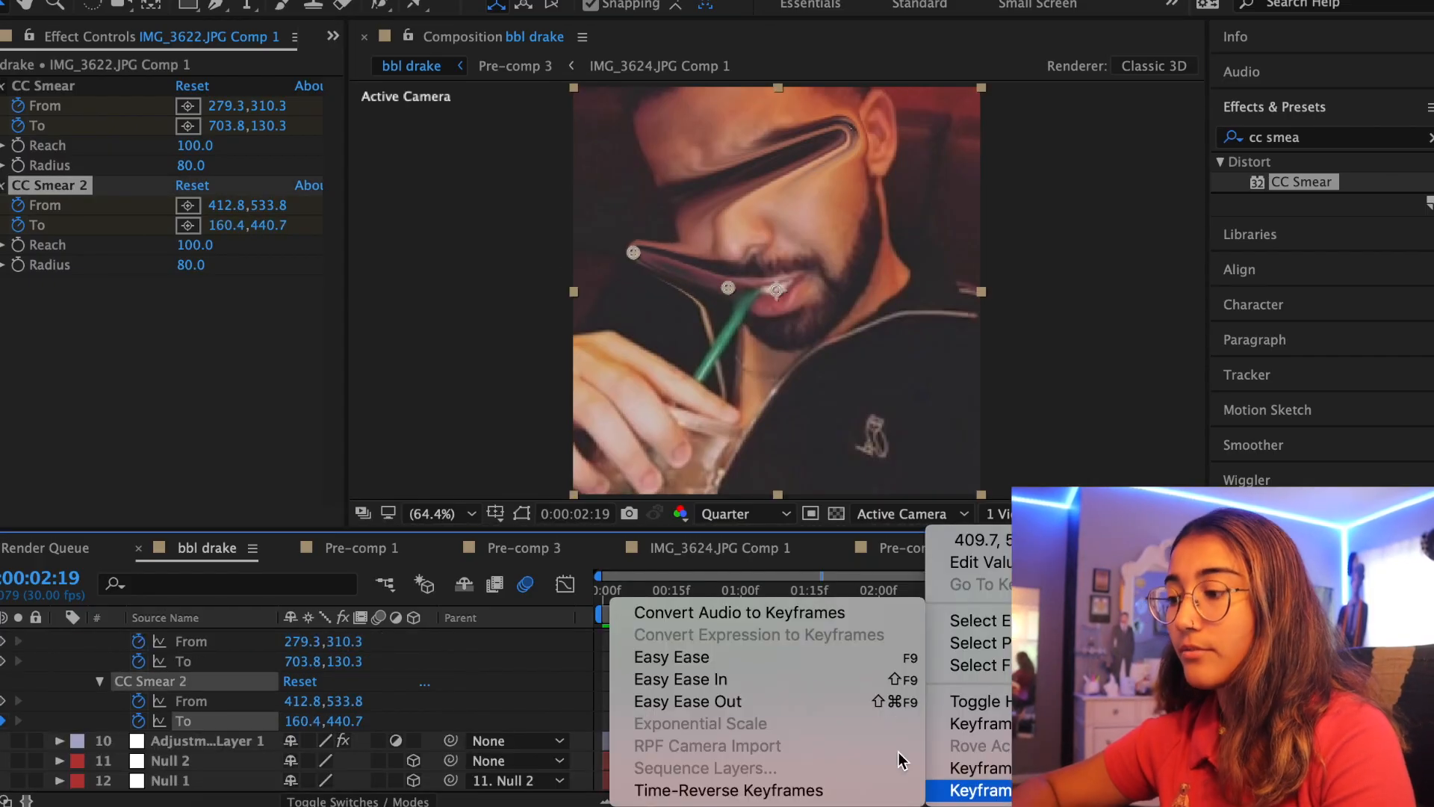
pyautogui.click(792, 657)
pyautogui.click(567, 587)
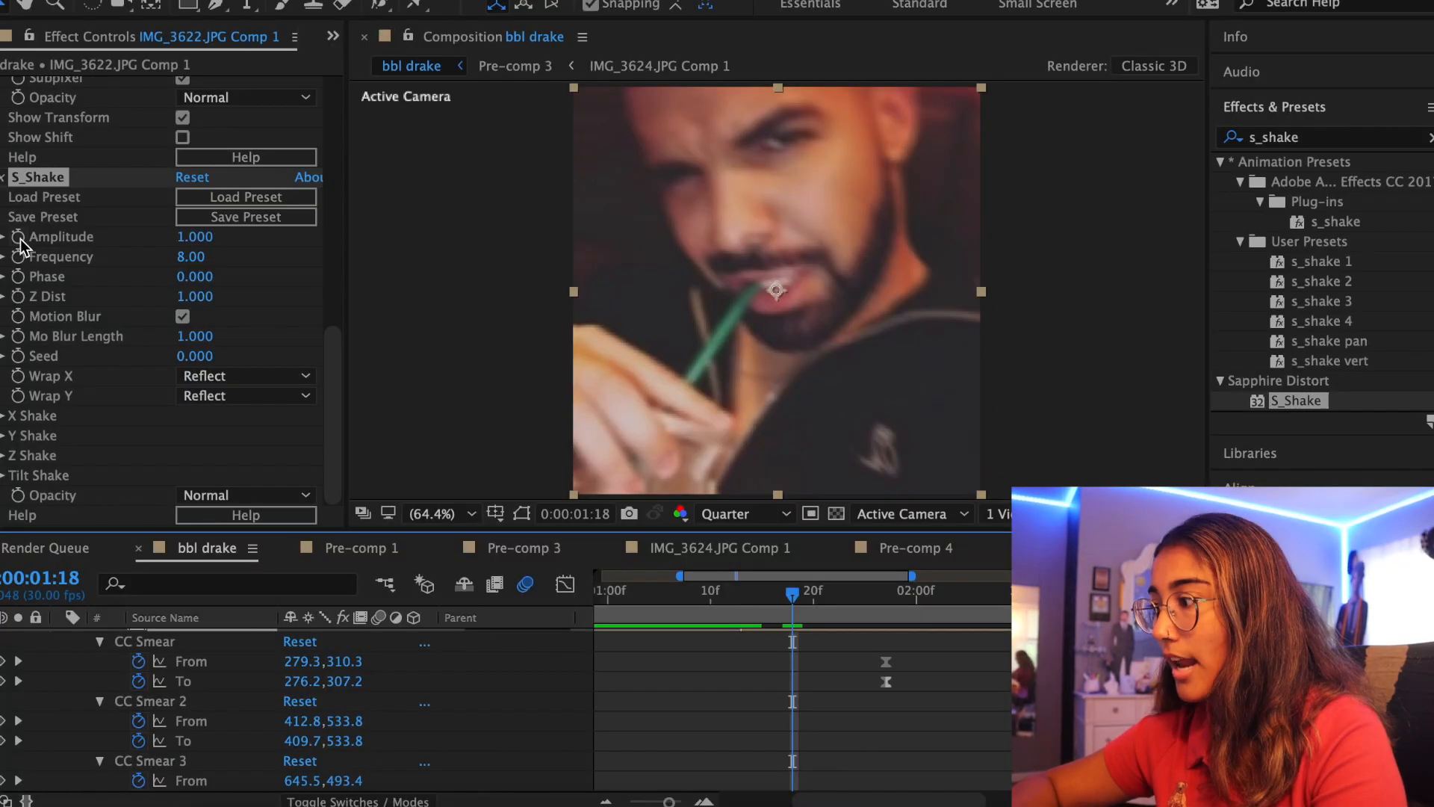
# - Keyframe S_Shake's Amplitude at 0 at the 0:00:01:18 mark and raise the Amplitude at 0:00:02:13
pyautogui.click(195, 236)
pyautogui.write('0')
pyautogui.press('Return')
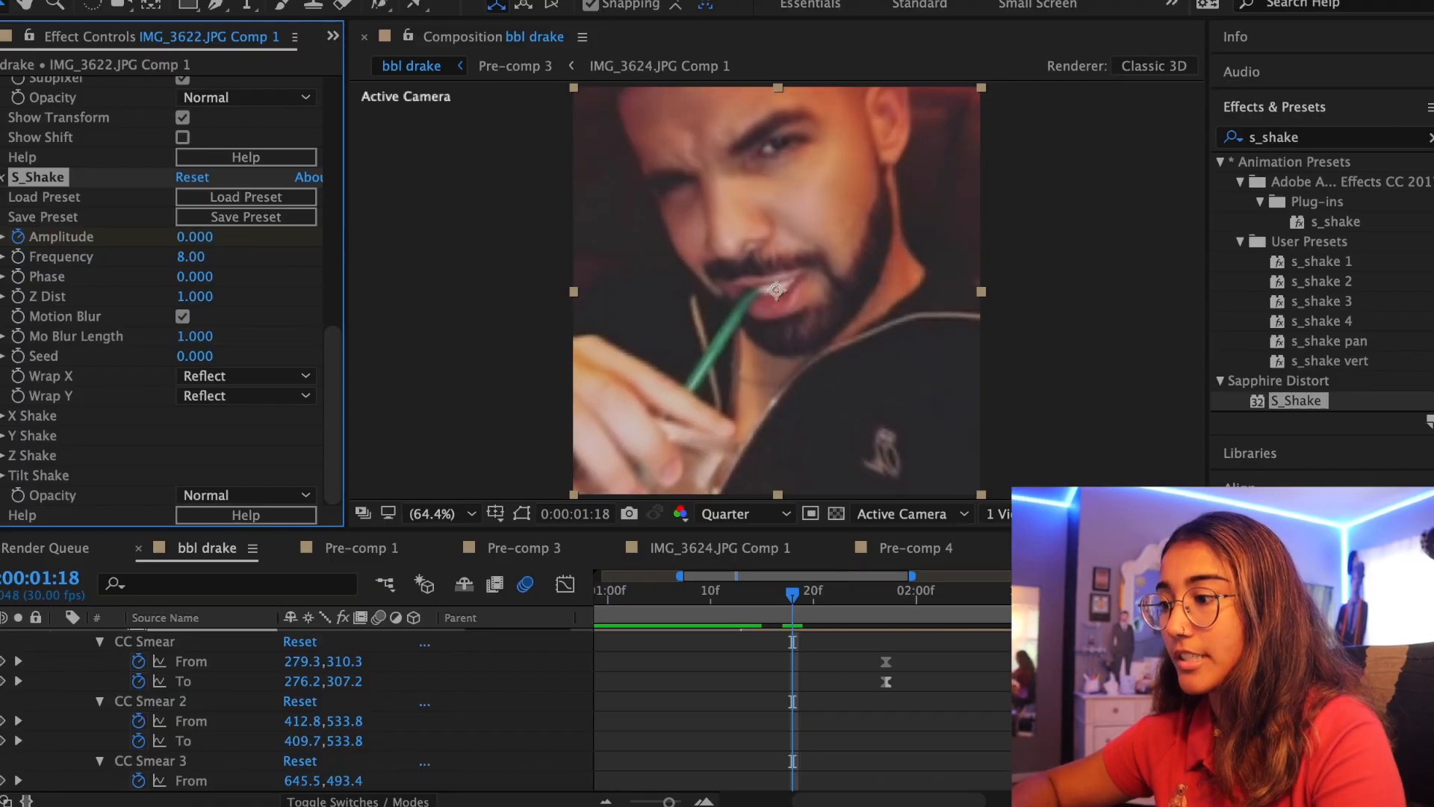
pyautogui.scroll(3, 802, 600)
pyautogui.press('space')
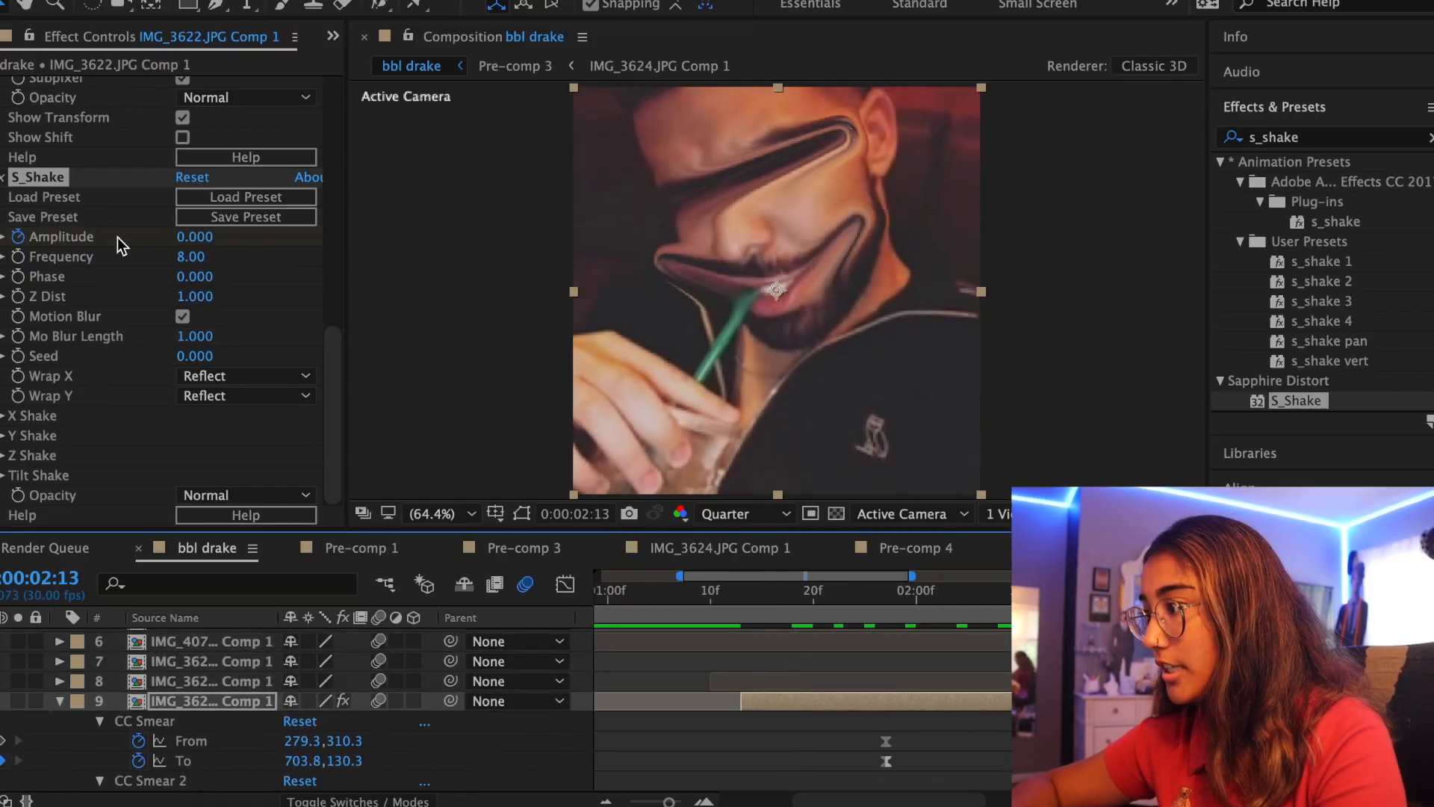
pyautogui.click(203, 237)
pyautogui.moveTo(795, 604); pyautogui.dragTo(834, 607)
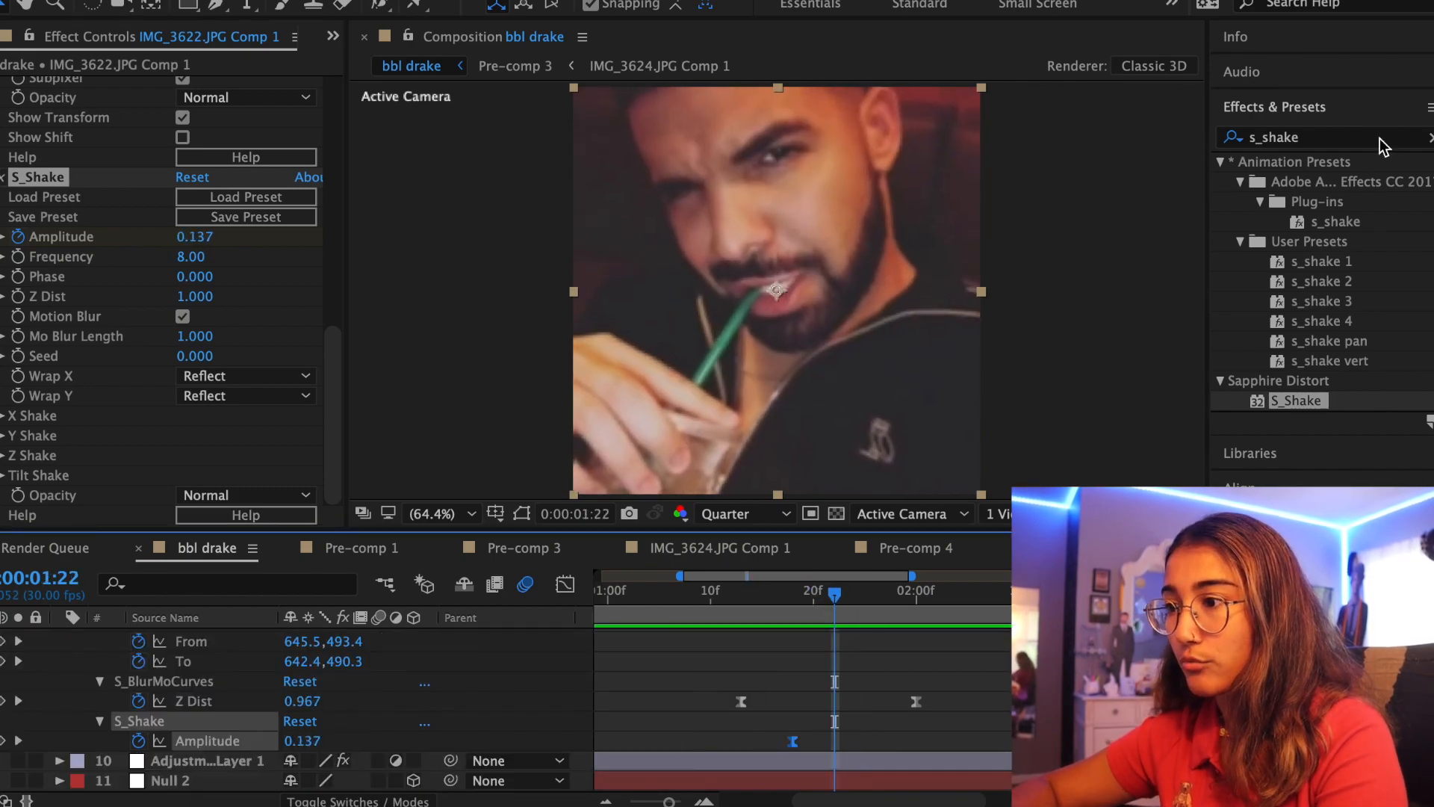
# - Apply the S_Tint effect to IMG_3622.JPG Comp 1 and collapse the layer's properties
pyautogui.click(1337, 138)
pyautogui.write('tint')
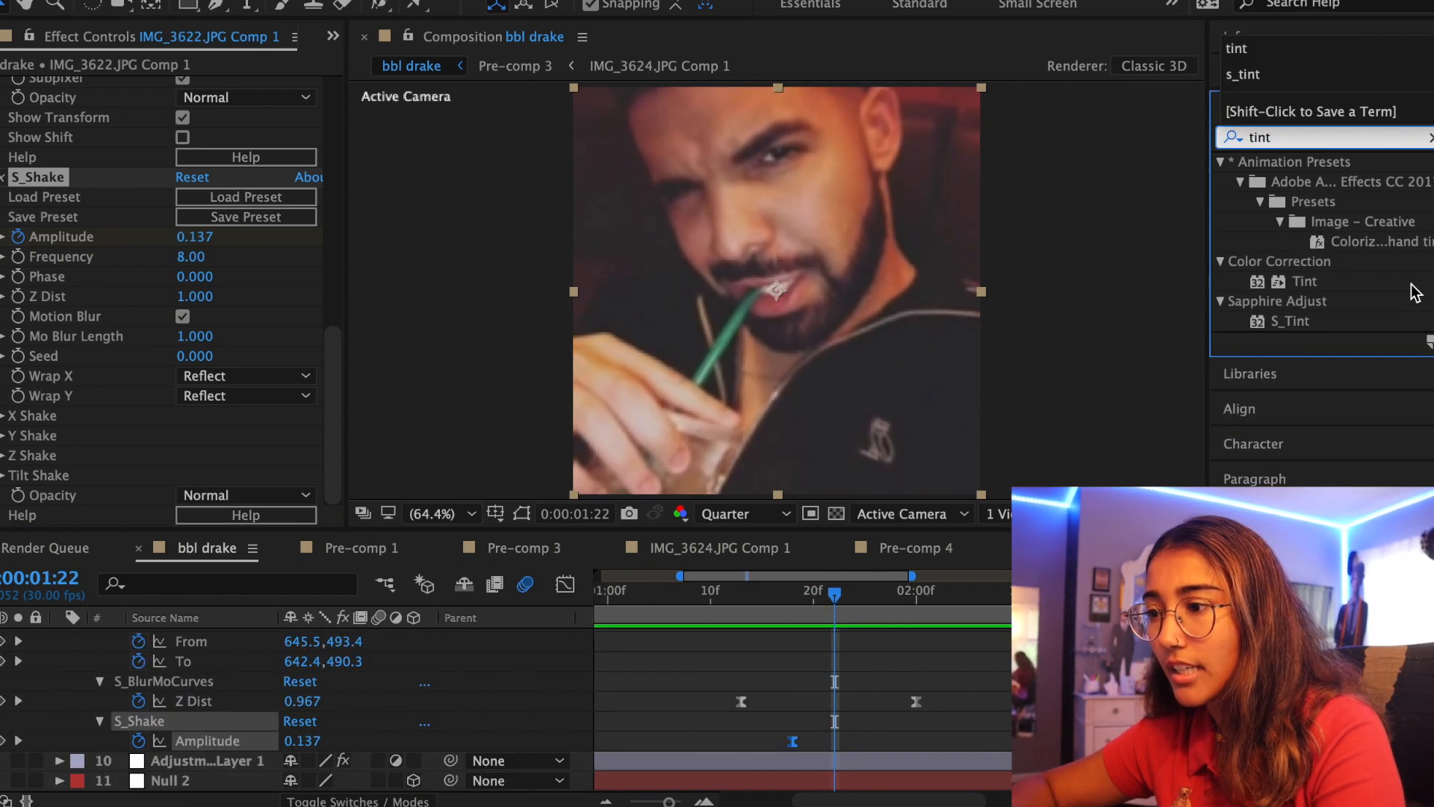
pyautogui.click(1290, 321)
pyautogui.doubleClick(1290, 322)
pyautogui.scroll(5, 149, 672)
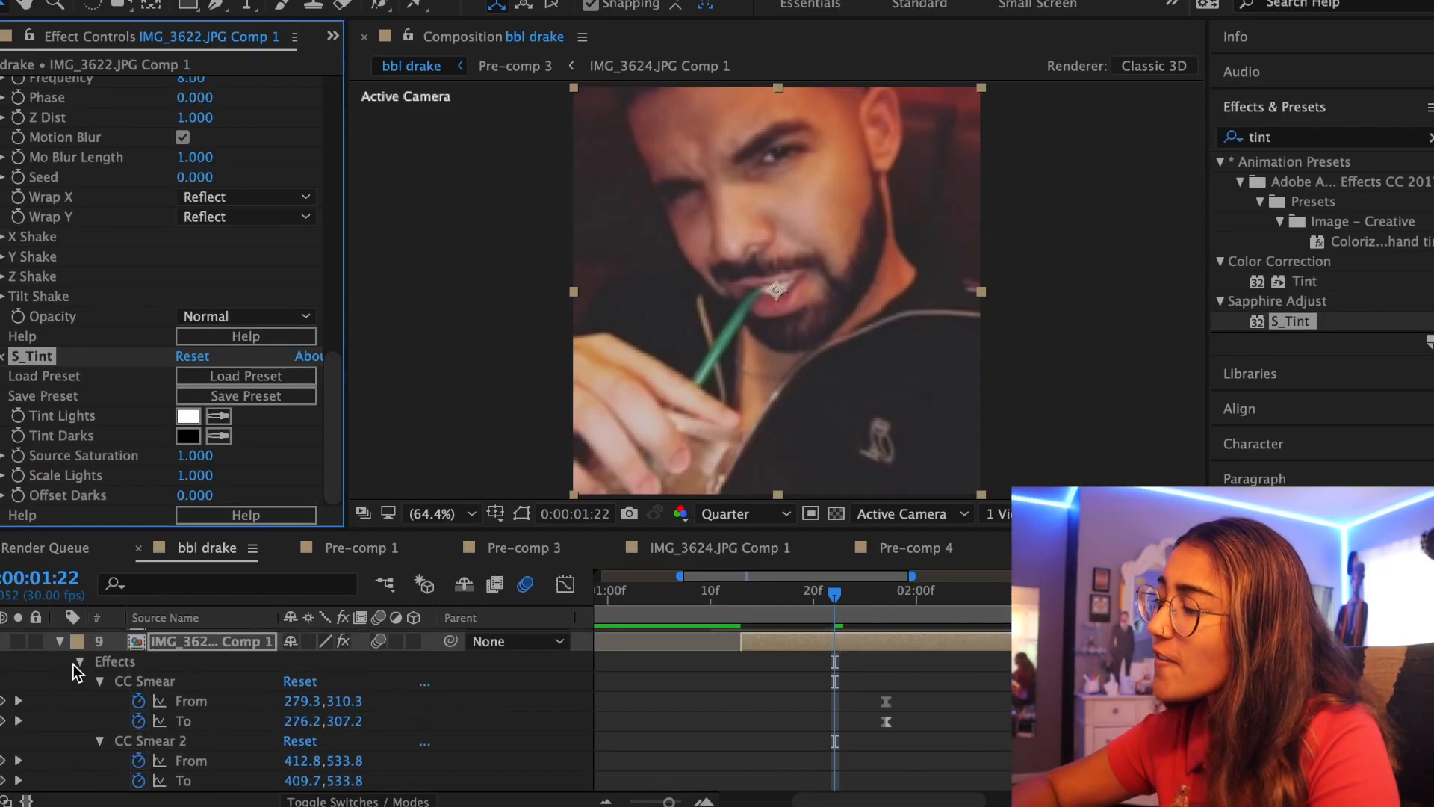
pyautogui.scroll(1, 71, 667)
pyautogui.click(60, 661)
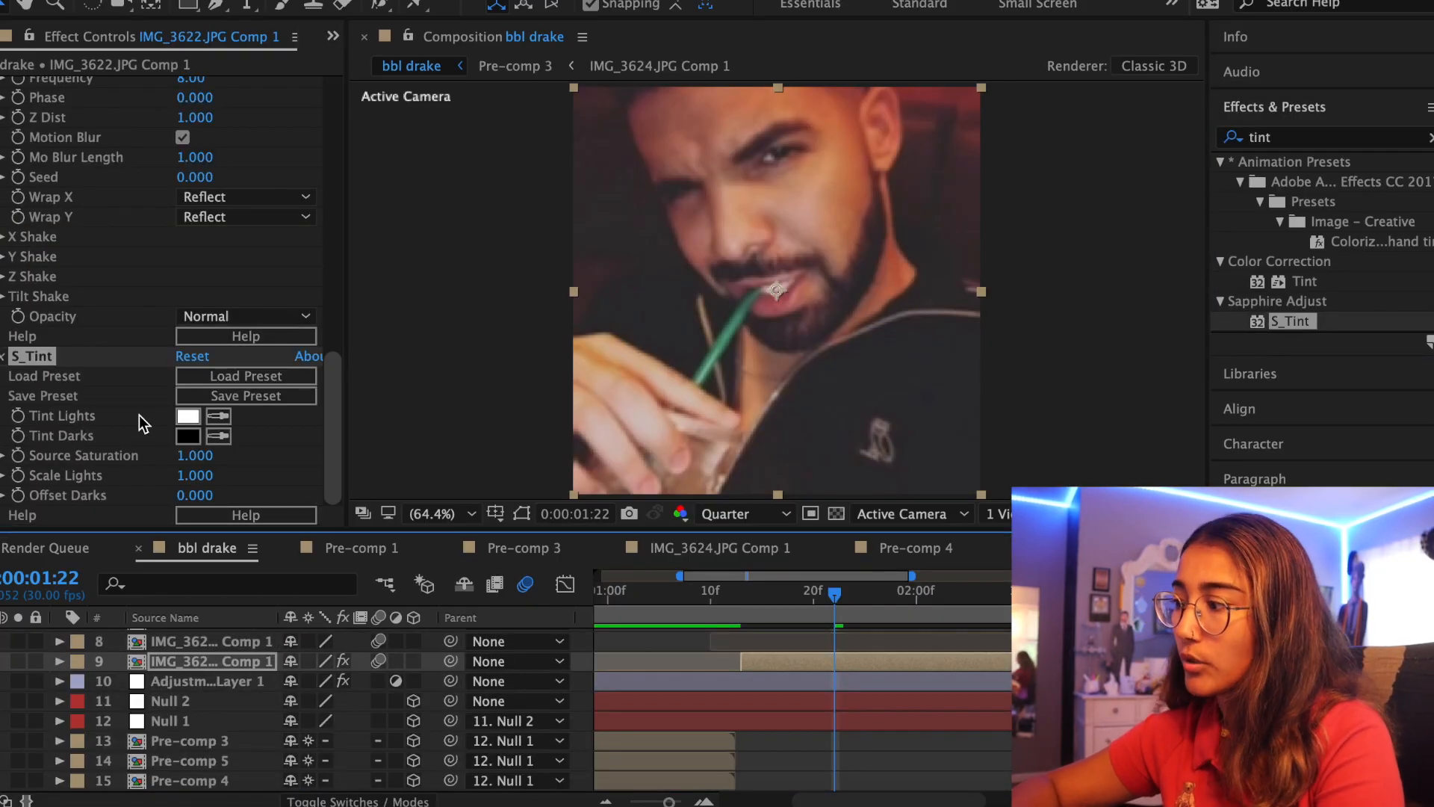
# - Enable keyframing for S_Tint's Tint Lights colour and preview IMG_3622.JPG Comp 1 from near its start
pyautogui.click(32, 420)
pyautogui.click(735, 602)
pyautogui.press('space')
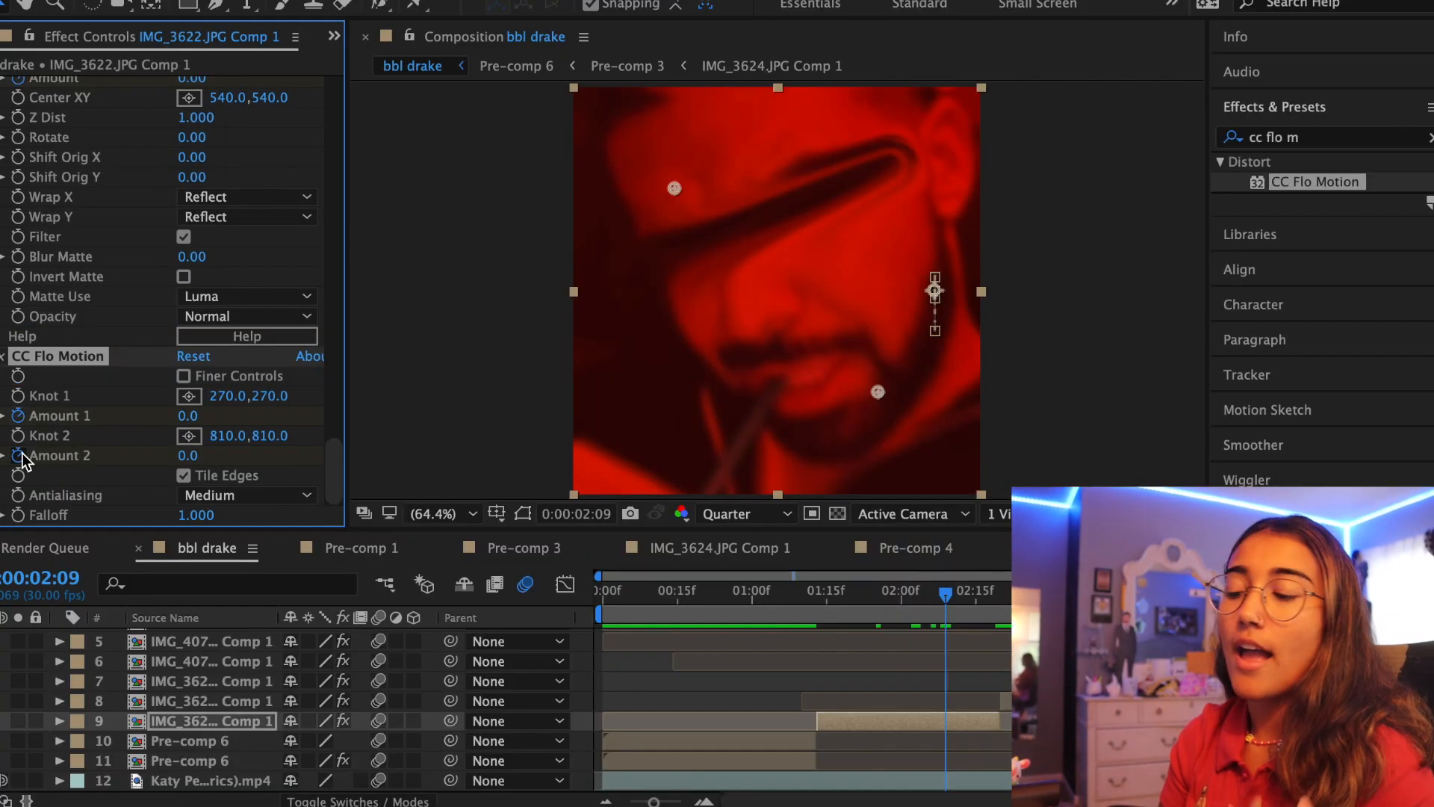
# - Keyframe CC Flo Motion's Amount 1 at 18 and Amount 2 at 24 at the 0:00:02:19 mark
pyautogui.press('space')
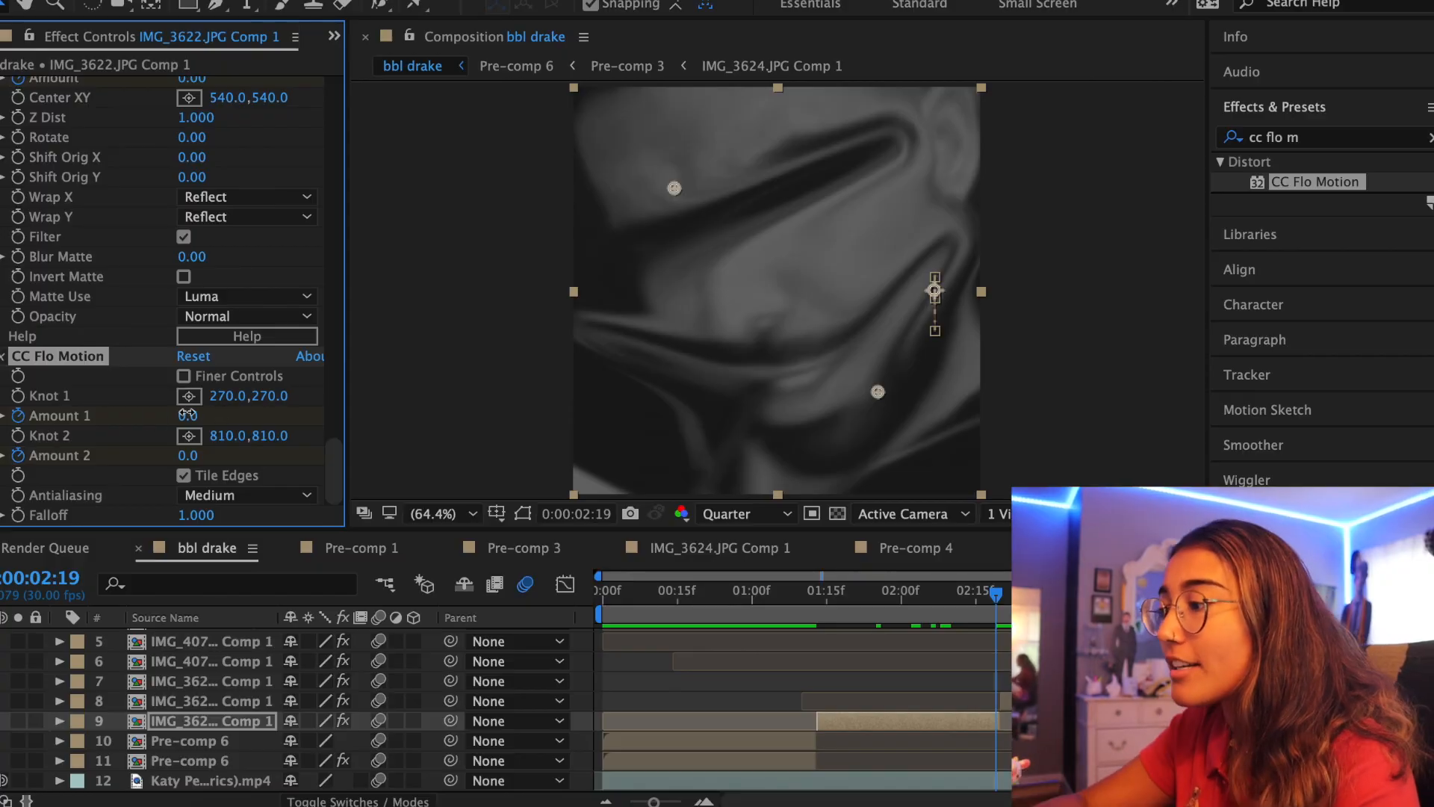
pyautogui.moveTo(188, 416); pyautogui.dragTo(215, 455)
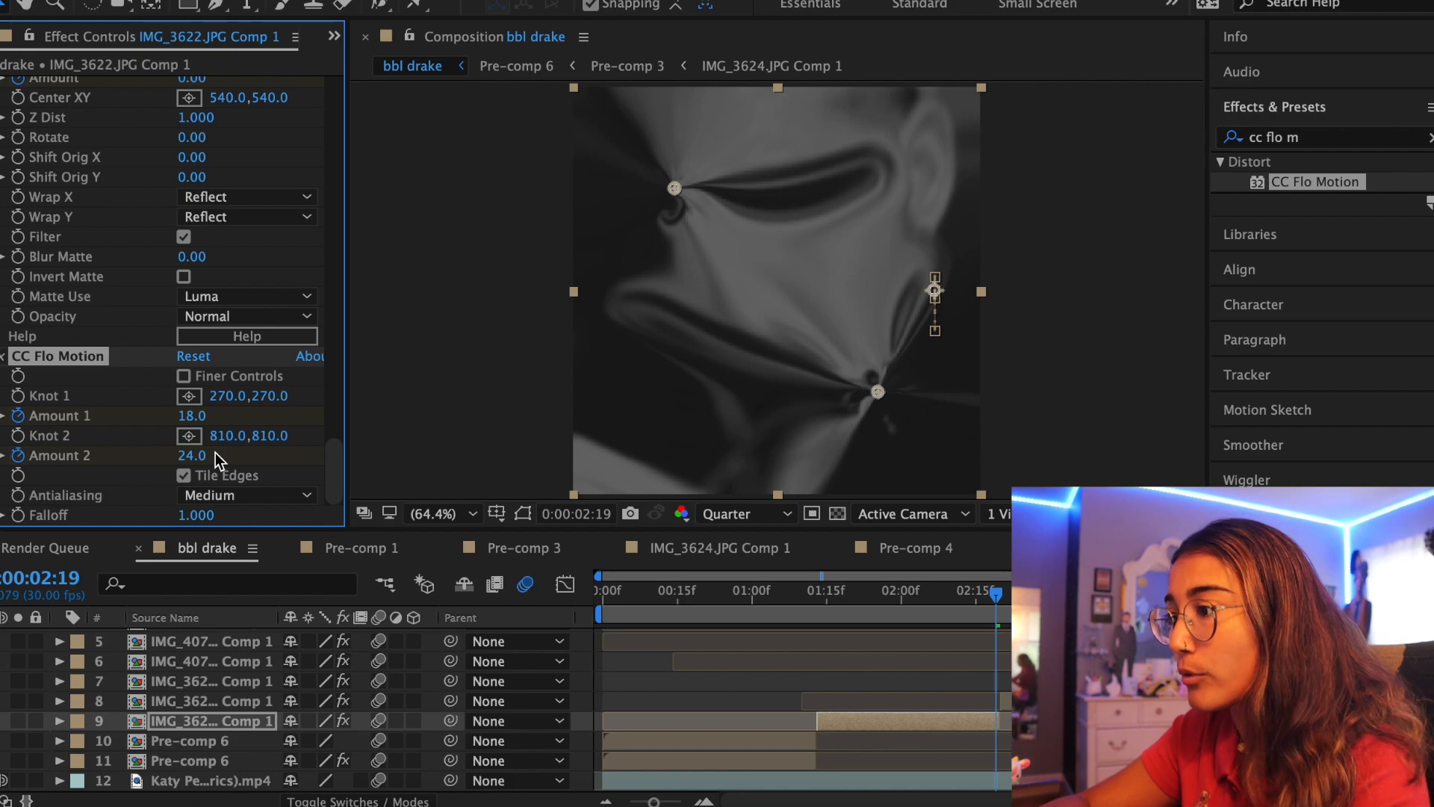
# - Apply Easy Ease to CC Flo Motion's Amount 1 and Amount 2 keyframes on IMG_3622.JPG Comp 1
pyautogui.press('u')
pyautogui.scroll(-5, 597, 710)
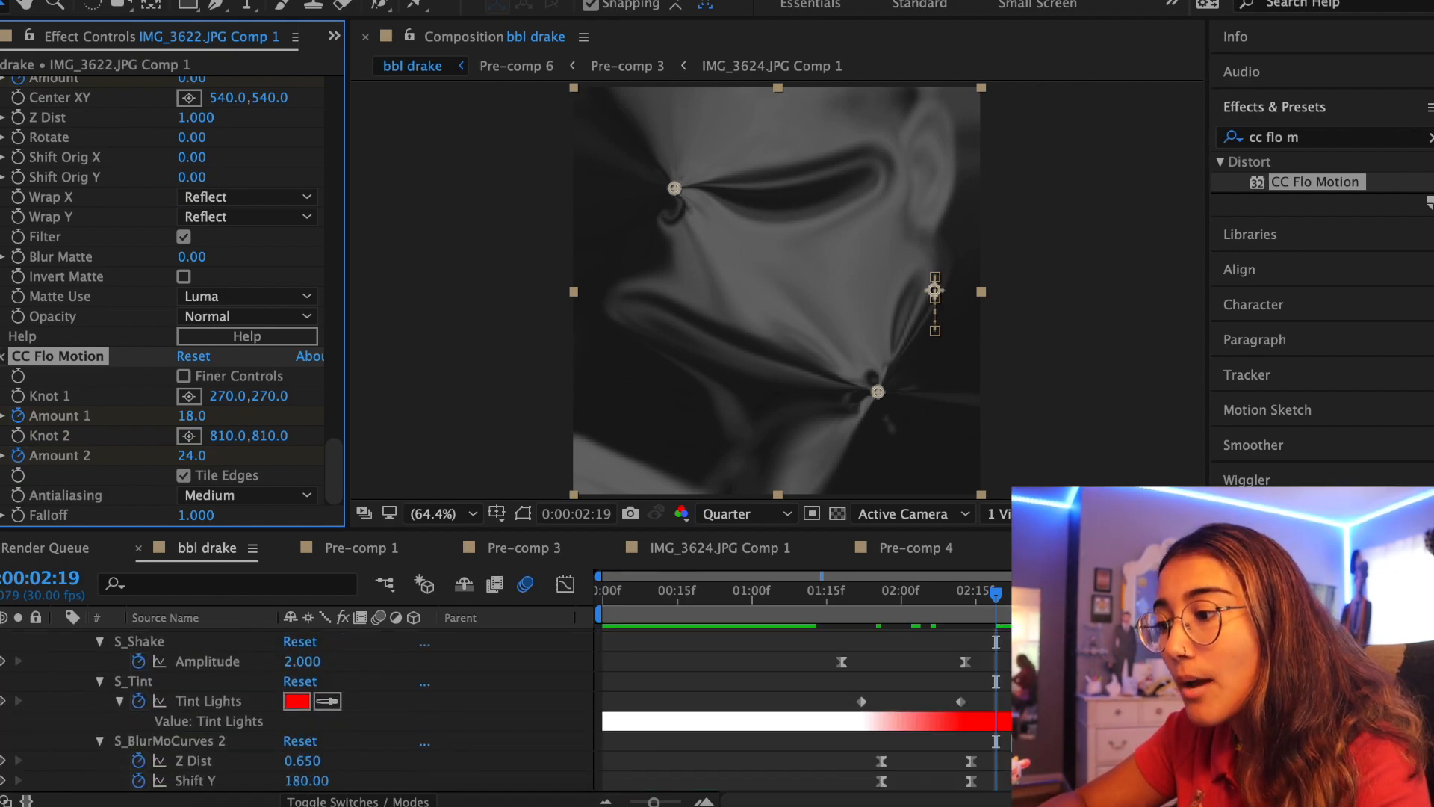
pyautogui.scroll(-8, 822, 710)
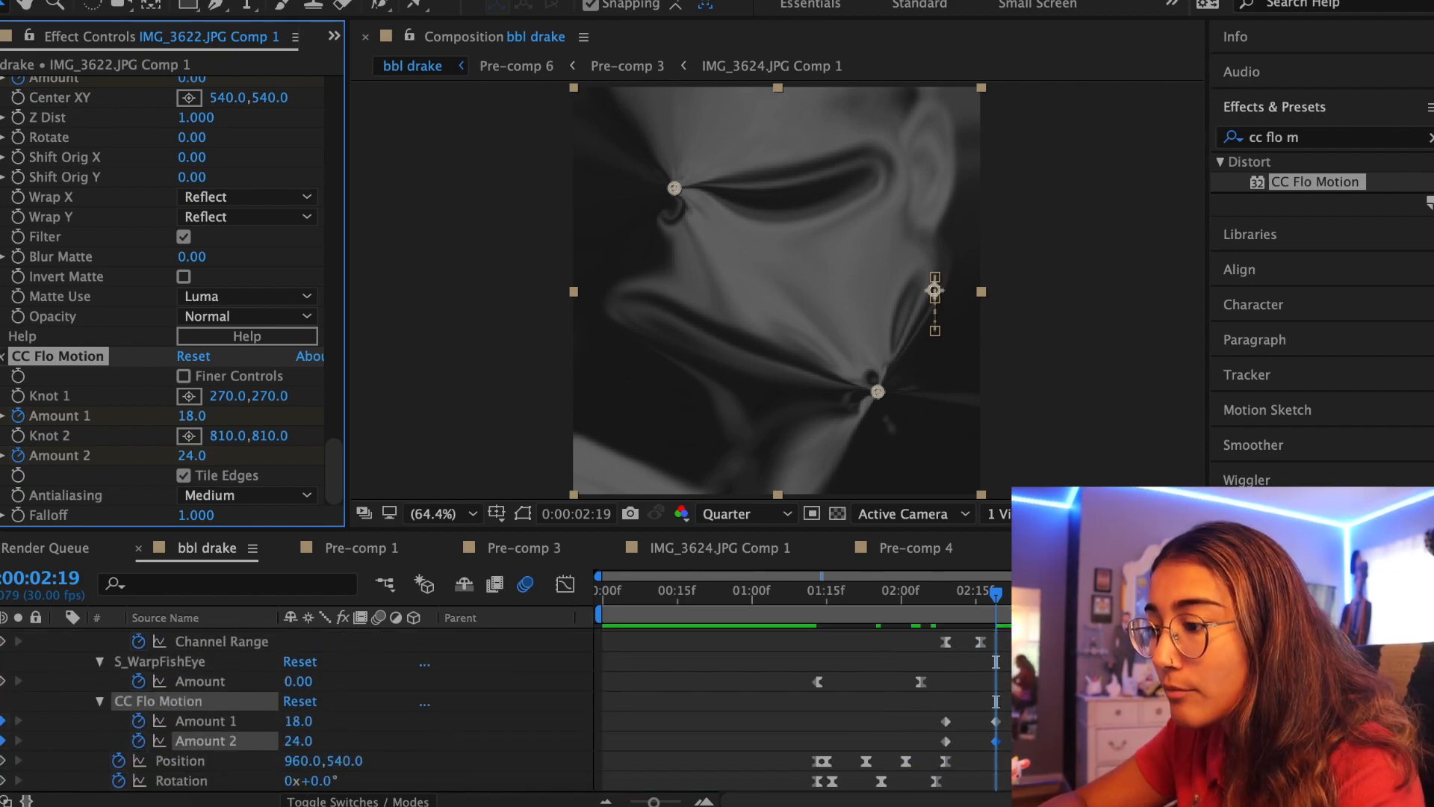
pyautogui.moveTo(1007, 715); pyautogui.dragTo(947, 744)
pyautogui.rightClick(948, 743)
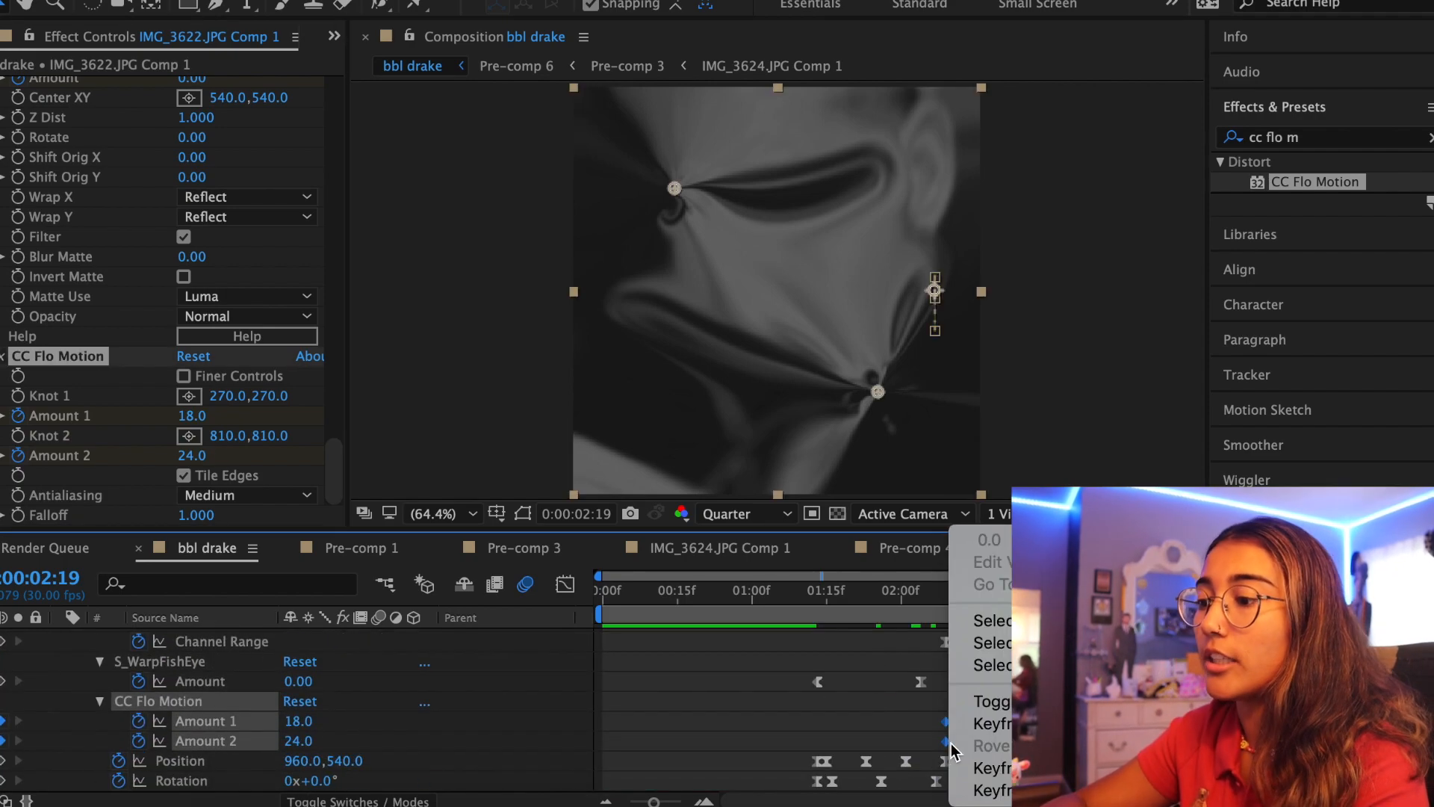
pyautogui.moveTo(979, 794)
pyautogui.click(745, 657)
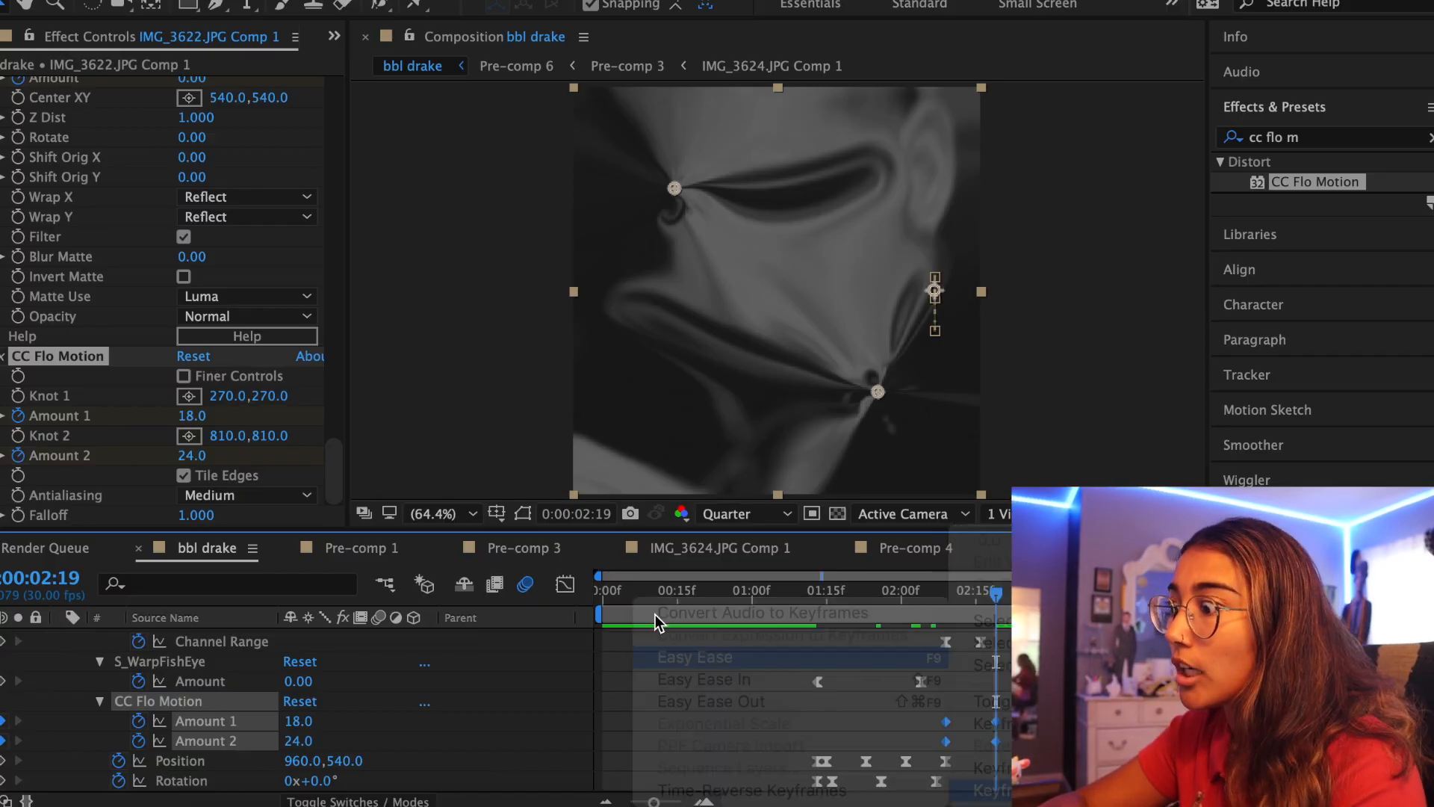
# - Lengthen the outgoing ease of CC Flo Motion's first Amount 2 keyframe in the speed graph and select the Amount 1 curve
pyautogui.click(565, 583)
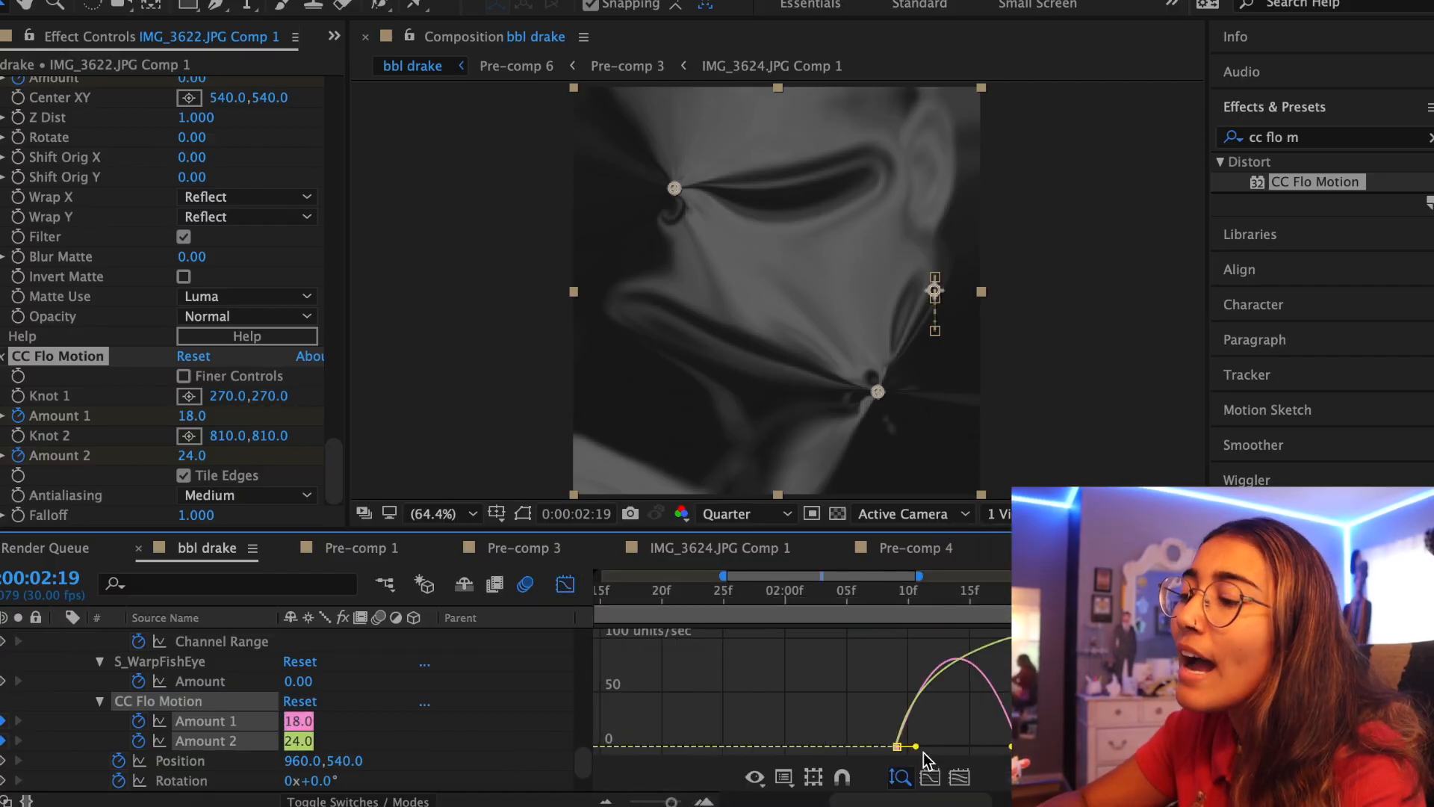
pyautogui.moveTo(916, 748); pyautogui.dragTo(949, 750)
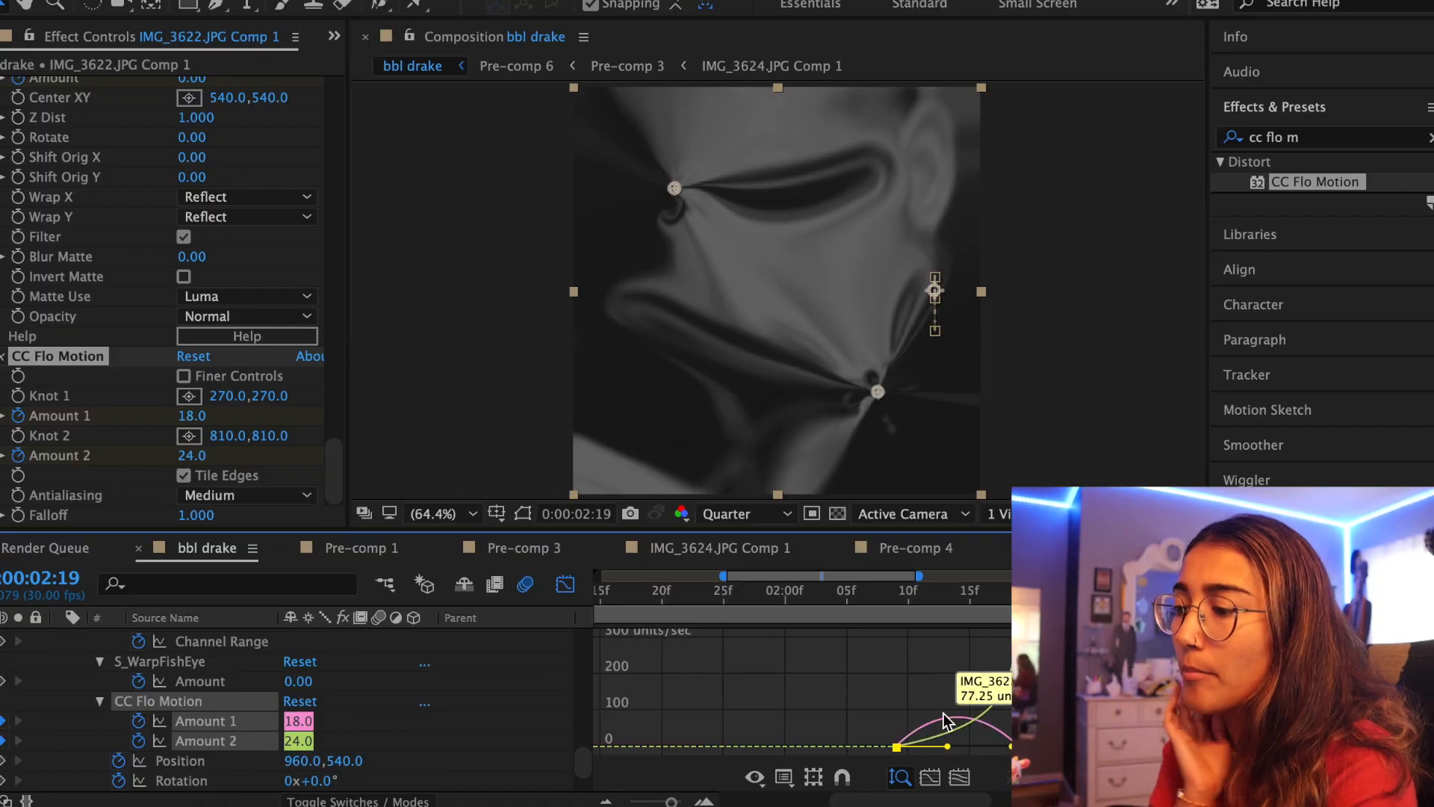
pyautogui.click(946, 719)
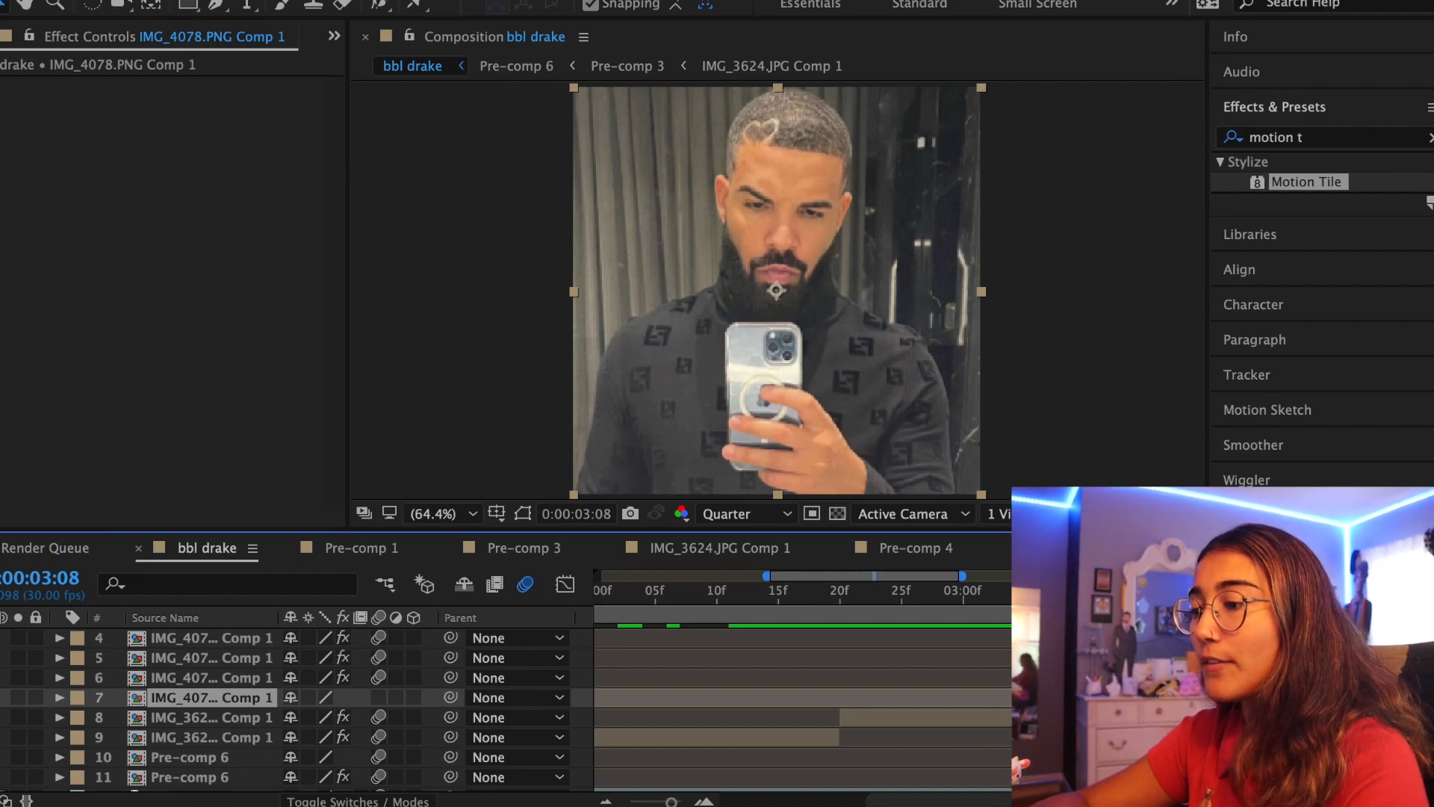
# - Duplicate IMG_4078.PNG Comp 1 and apply S_WipeLine to the upper copy with Angle 0 and Wipe Percent 50
pyautogui.press('super+d')
pyautogui.click(1307, 137)
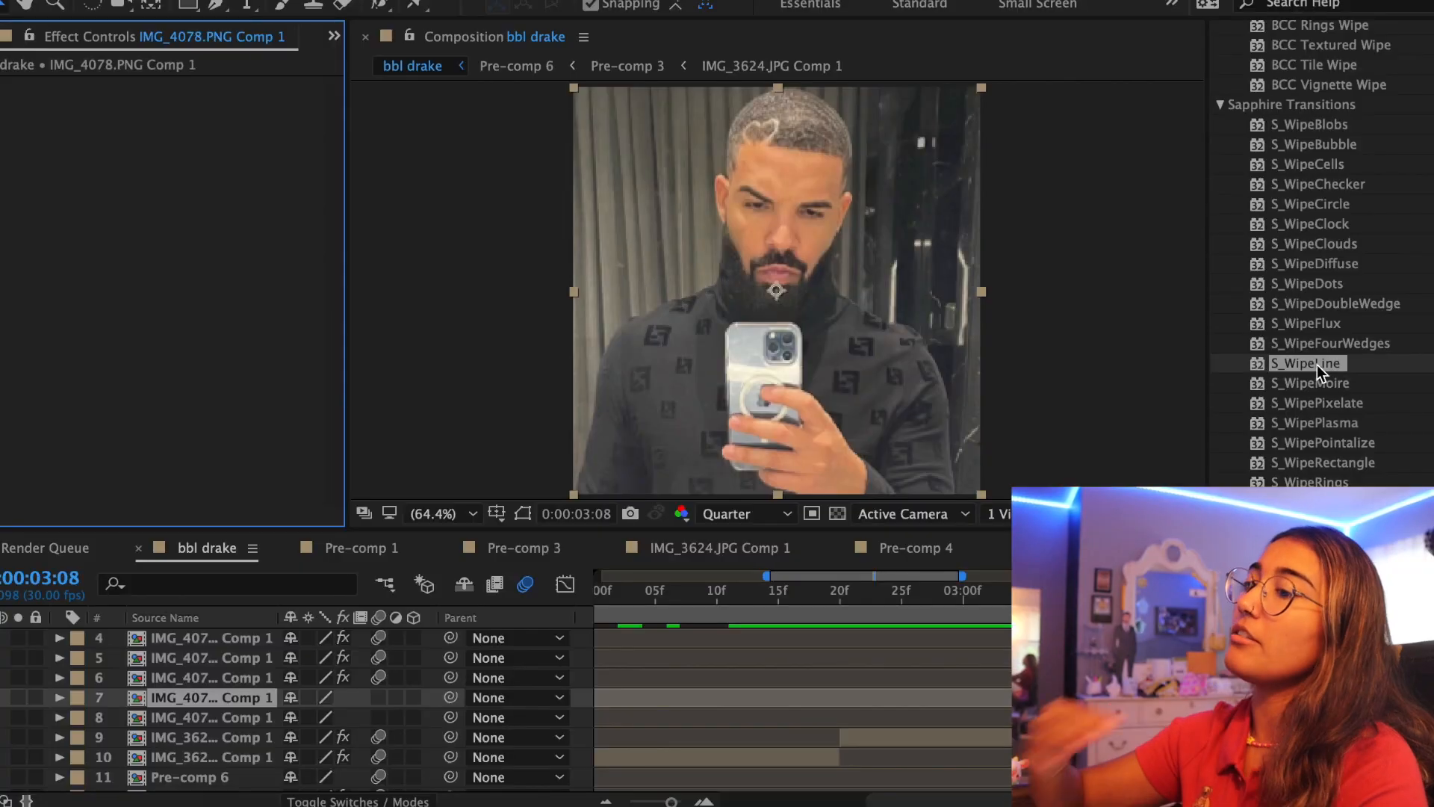
pyautogui.doubleClick(1316, 364)
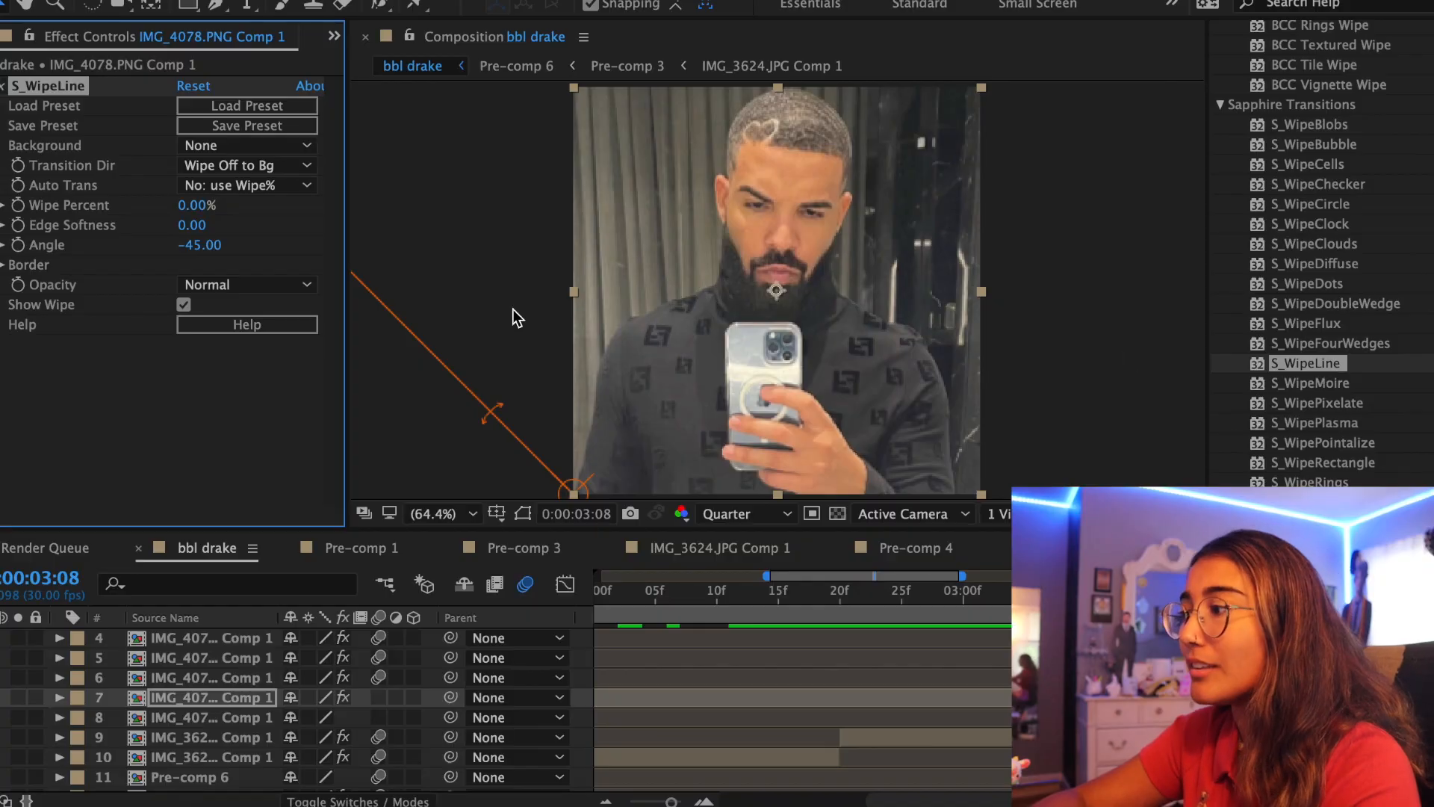
pyautogui.press('Return')
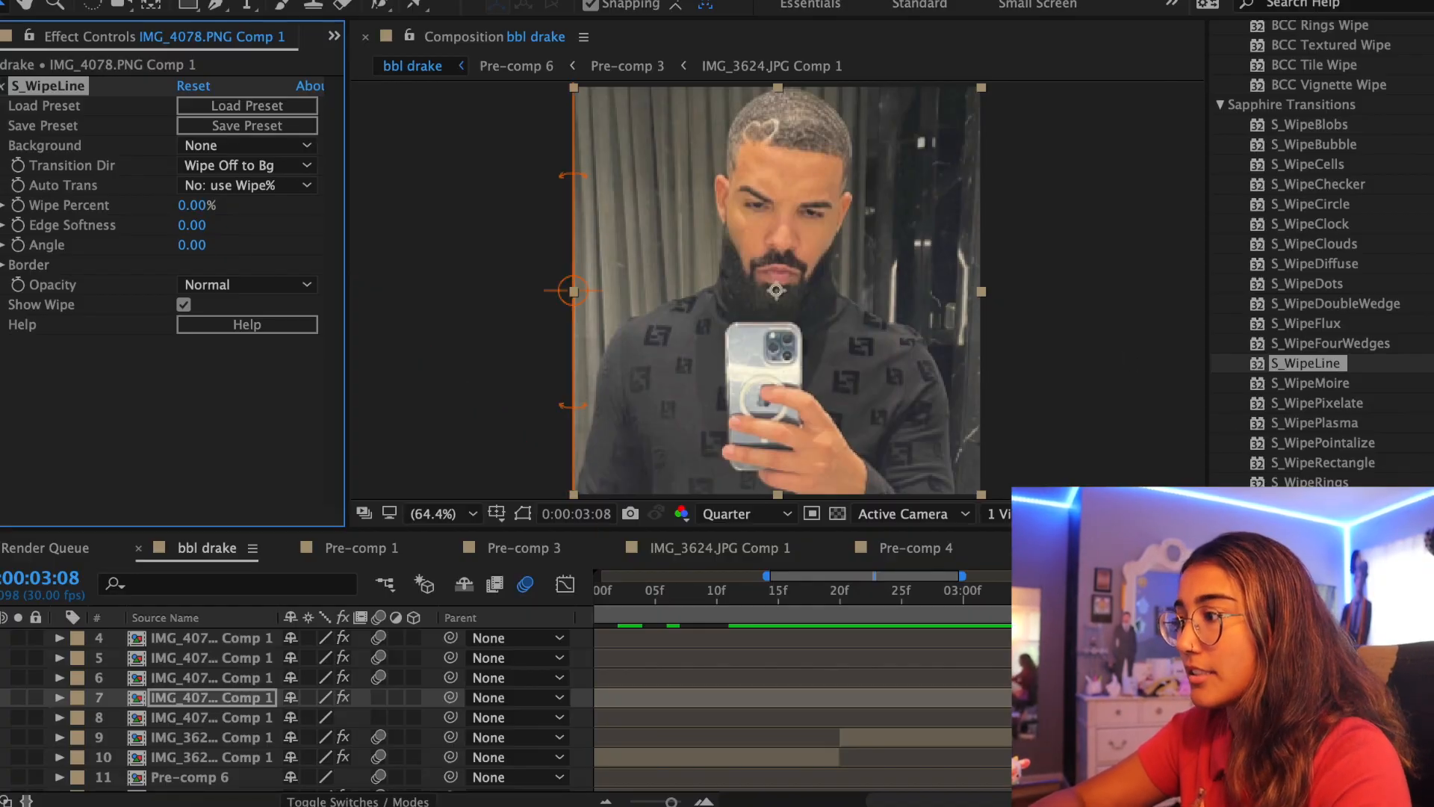
pyautogui.click(184, 205)
pyautogui.write('50')
pyautogui.press('Return')
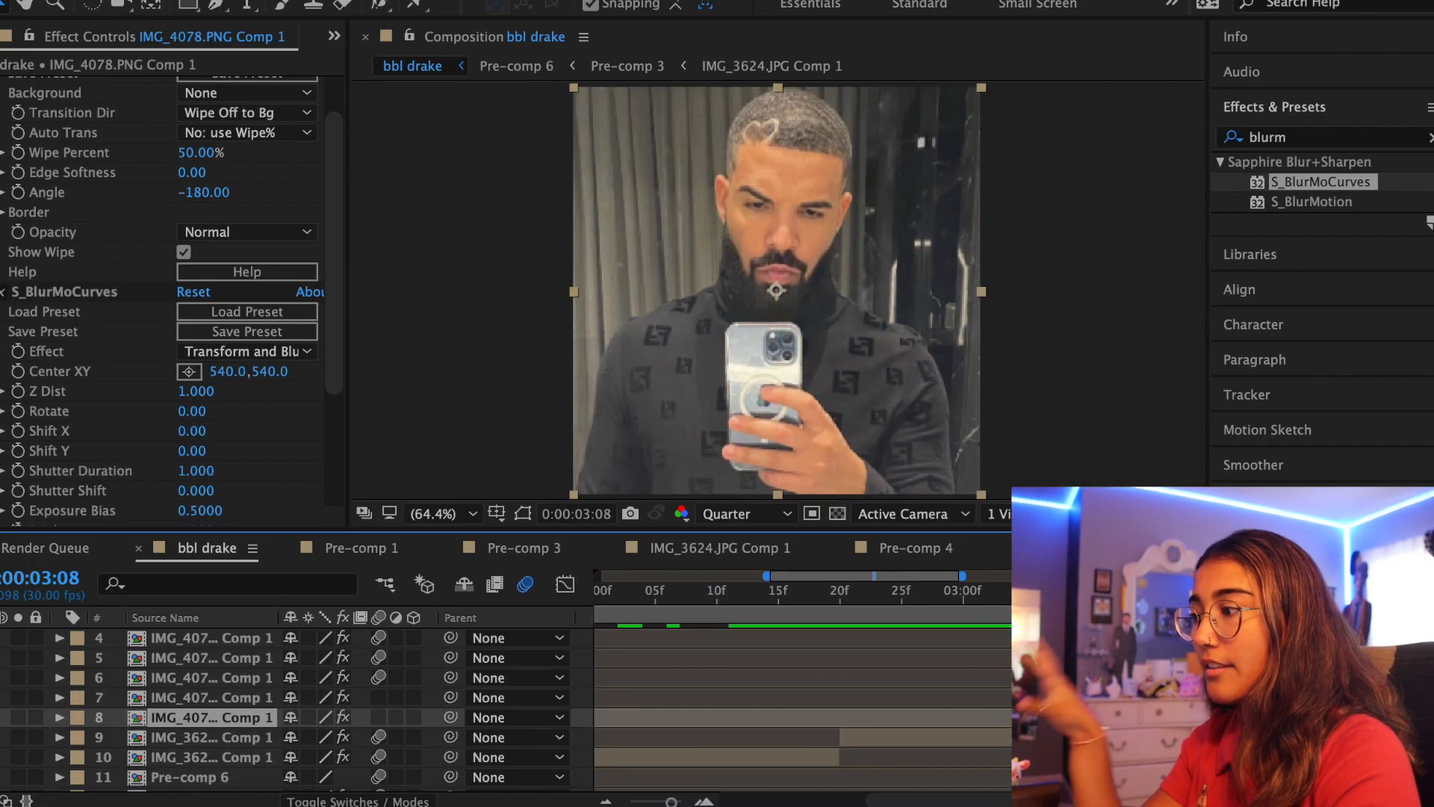
# - Keyframe S_BlurMoCurves' Shift X at 1020 at the 0:00:03:08 mark on the lower IMG_4078.PNG Comp 1 copy
pyautogui.click(19, 431)
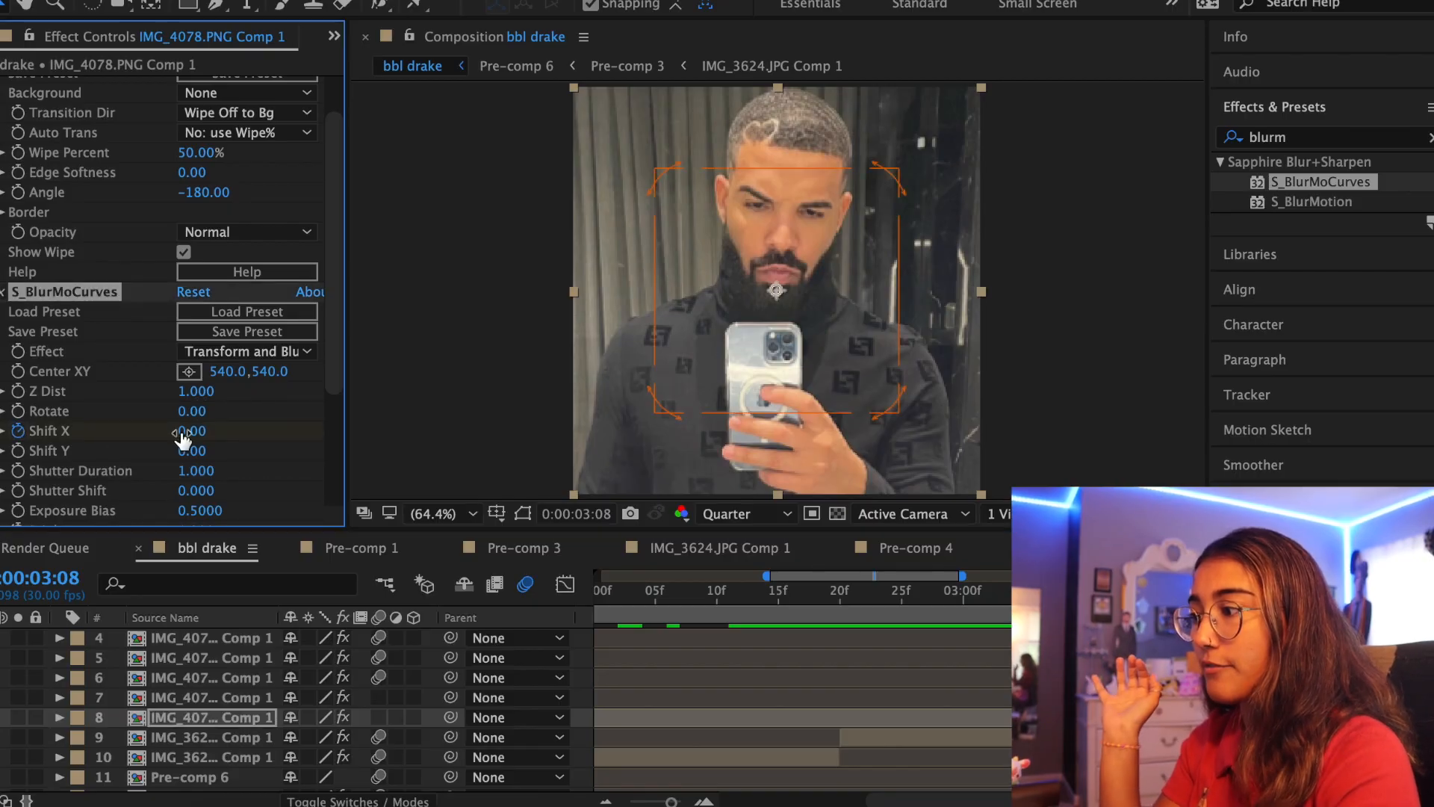
pyautogui.moveTo(195, 431); pyautogui.dragTo(317, 447)
pyautogui.press('u')
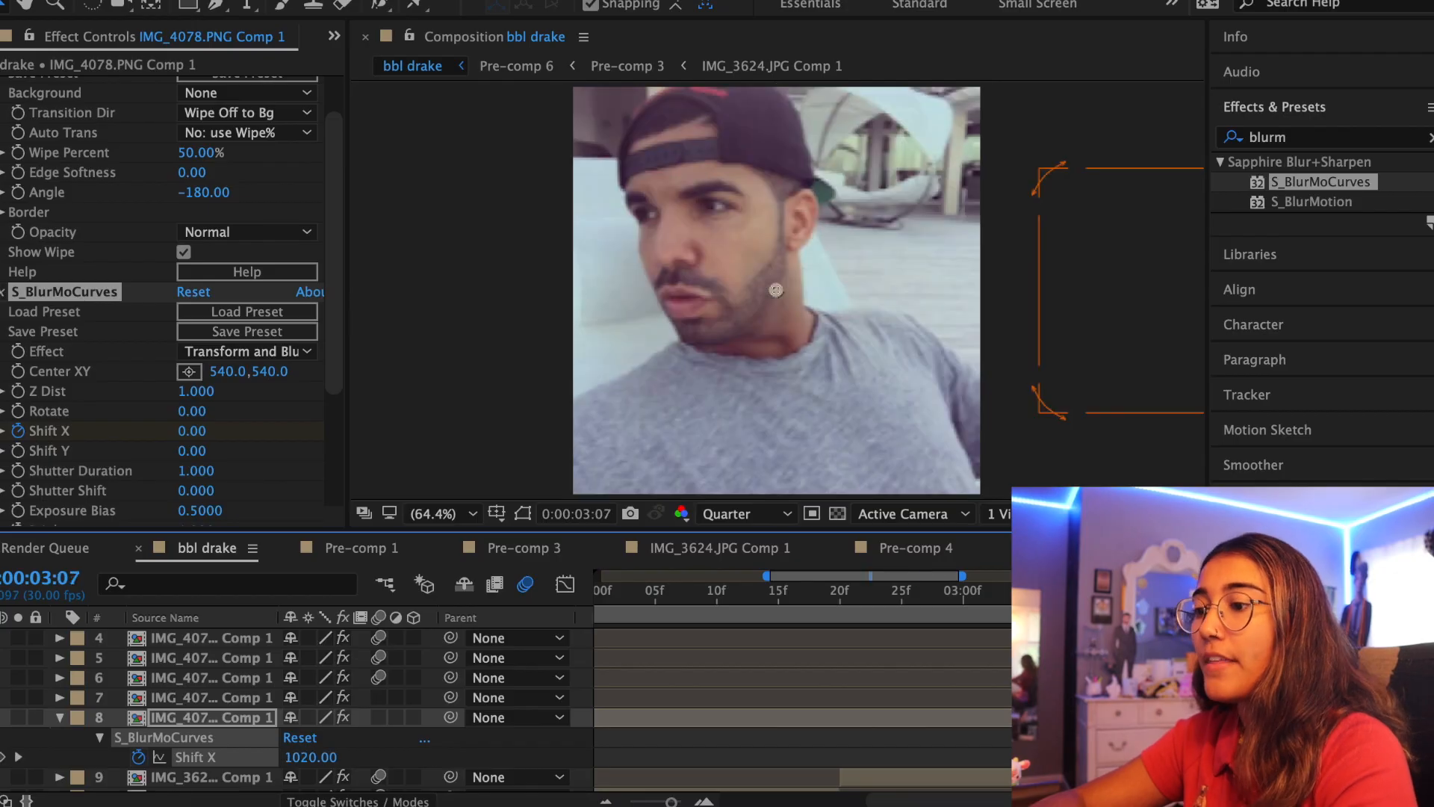
# - Apply the "vert shake wo rot" preset to the lower IMG_4078.PNG Comp 1 copy
pyautogui.doubleClick(1291, 137)
pyautogui.write('vert s')
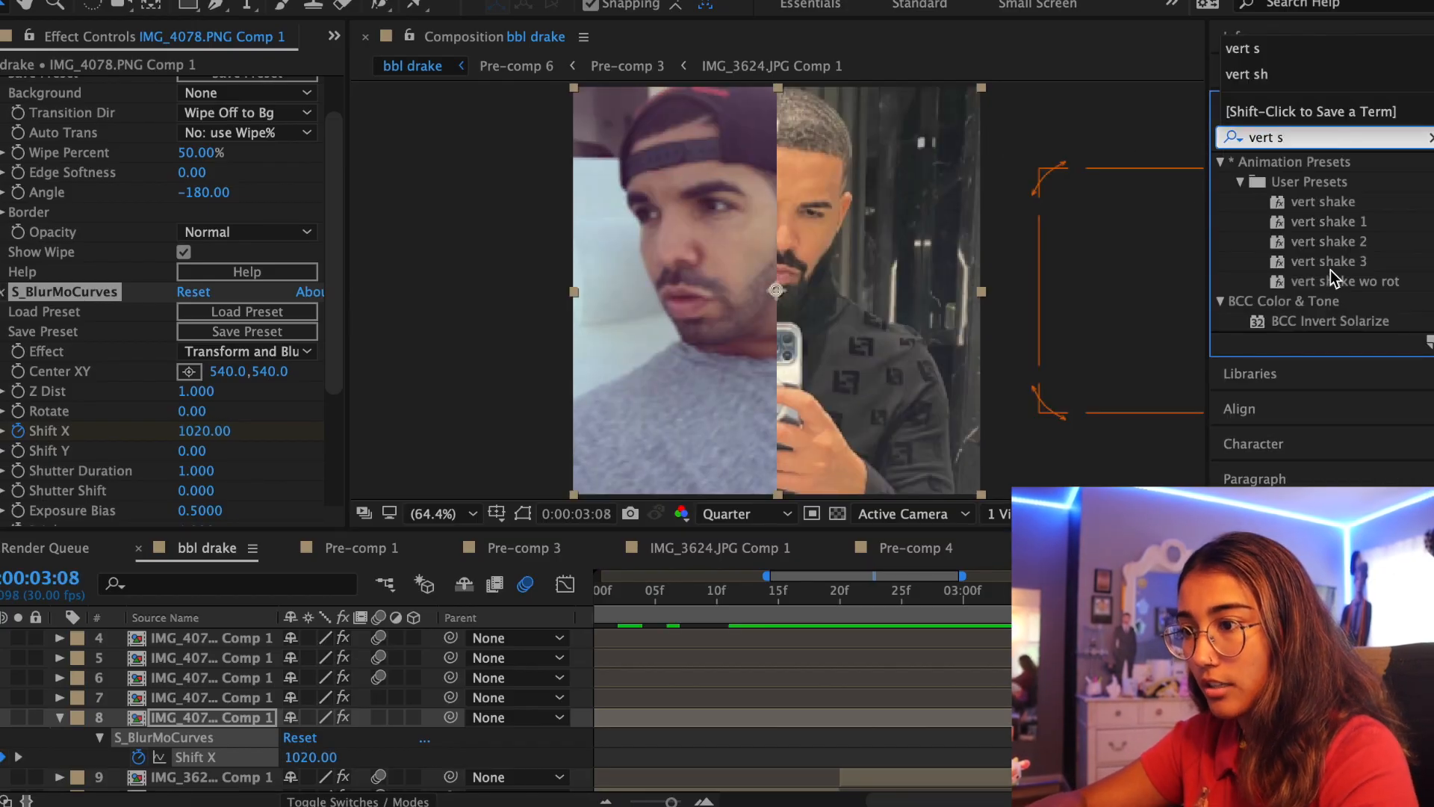
pyautogui.doubleClick(1332, 281)
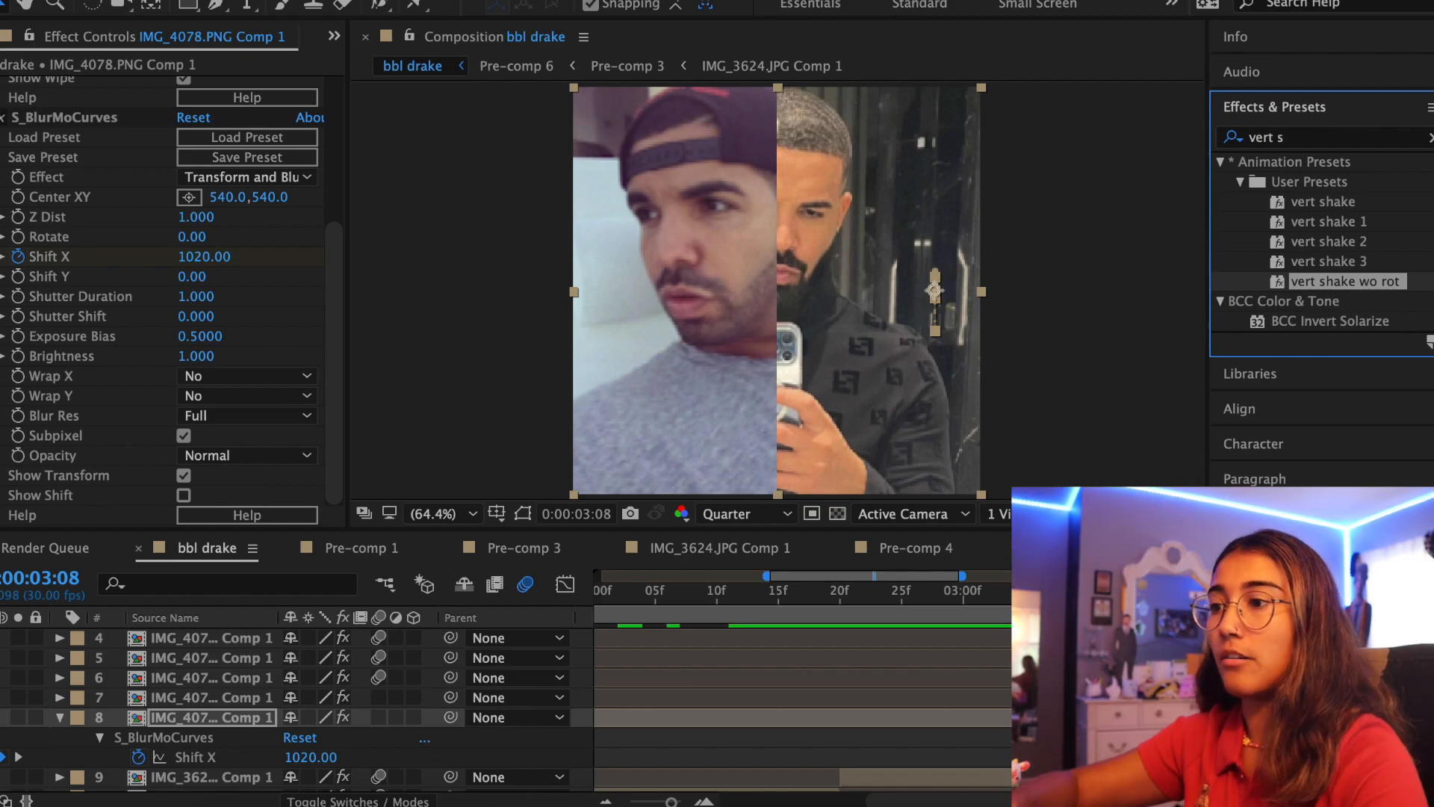
# - Apply the "new squeeze" preset to the lower IMG_4078.PNG Comp 1 copy and set its Warp Style to Squeeze
pyautogui.moveTo(1295, 140); pyautogui.dragTo(1100, 143)
pyautogui.write('new s')
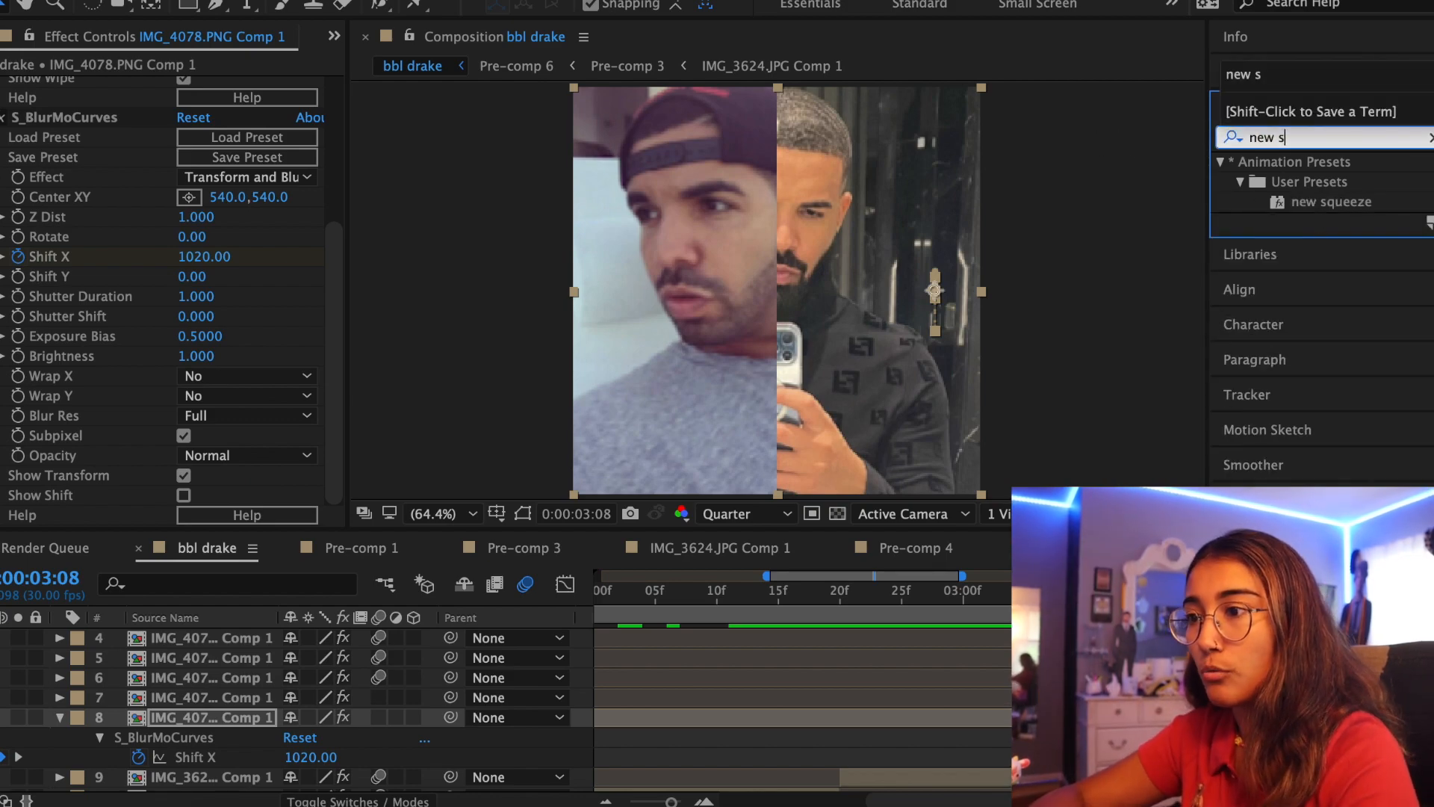
pyautogui.doubleClick(1361, 211)
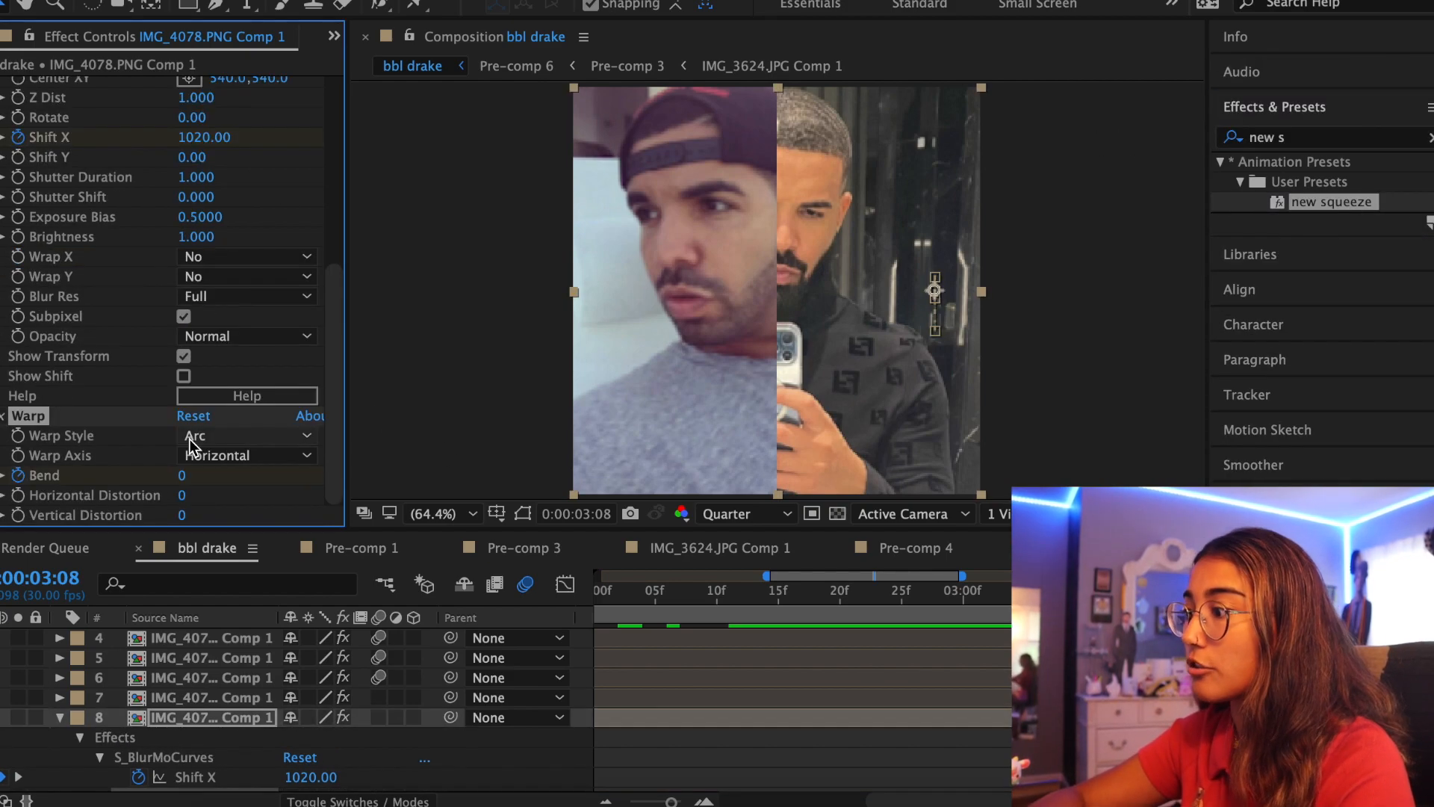
pyautogui.click(193, 441)
pyautogui.click(247, 768)
pyautogui.click(998, 594)
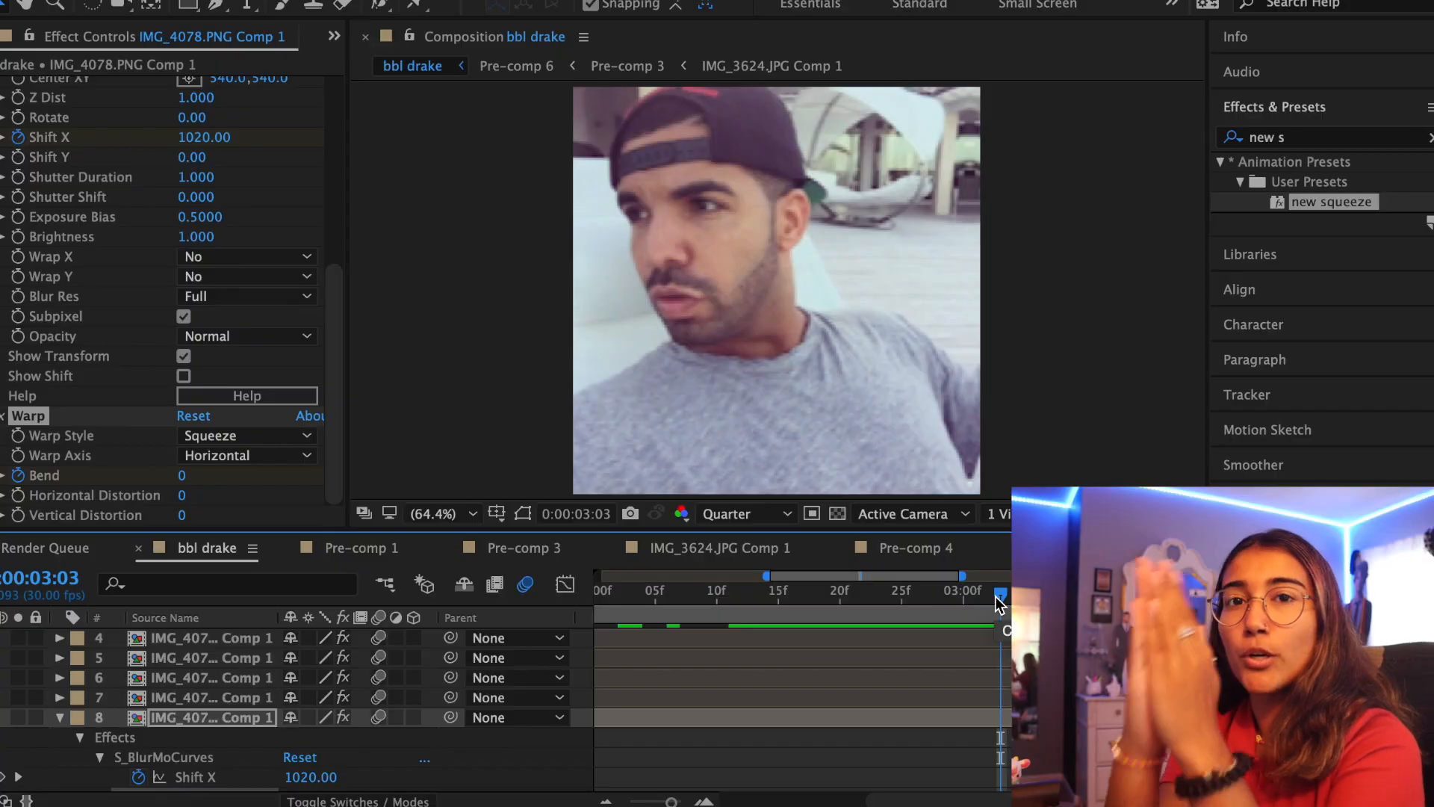
pyautogui.press('u')
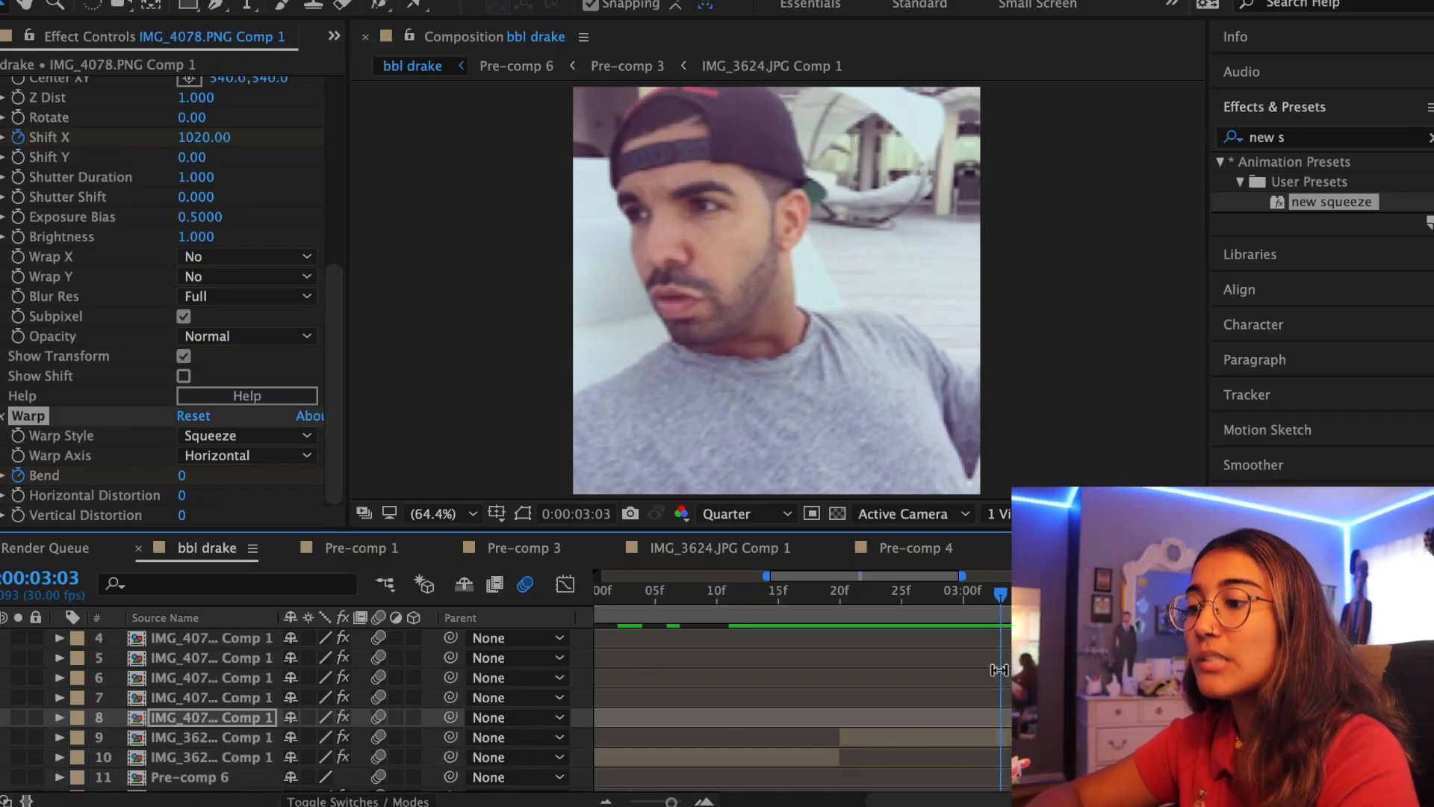
# - Keyframe S_BlurMoCurves' Shift X at -1070 at the 0:00:03:08 mark on the upper IMG_4078.PNG Comp 1 copy
pyautogui.moveTo(999, 670); pyautogui.dragTo(1061, 670)
pyautogui.hotkey('ctrl', 'Up')
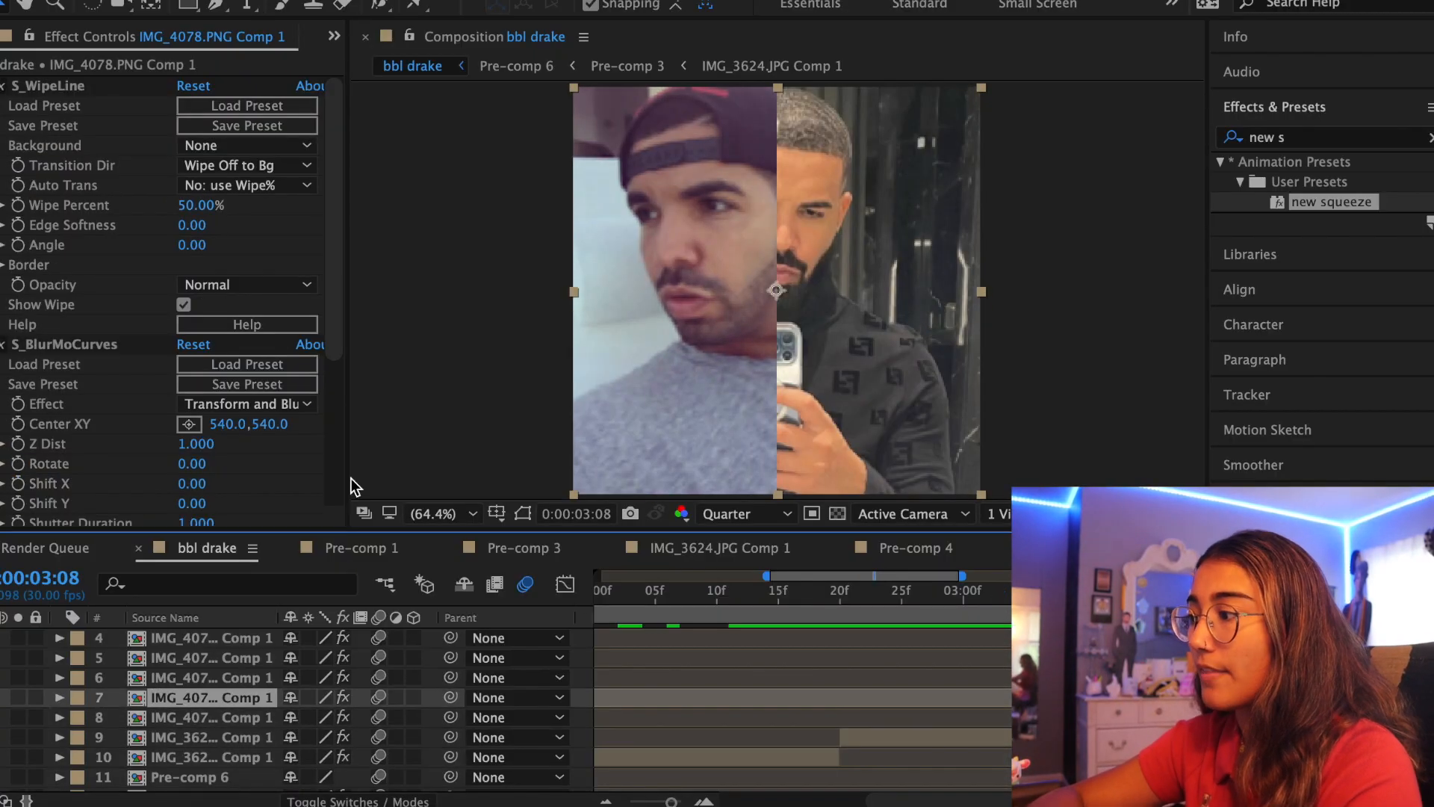
pyautogui.scroll(-1, 90, 463)
pyautogui.click(127, 460)
pyautogui.moveTo(195, 450); pyautogui.dragTo(111, 449)
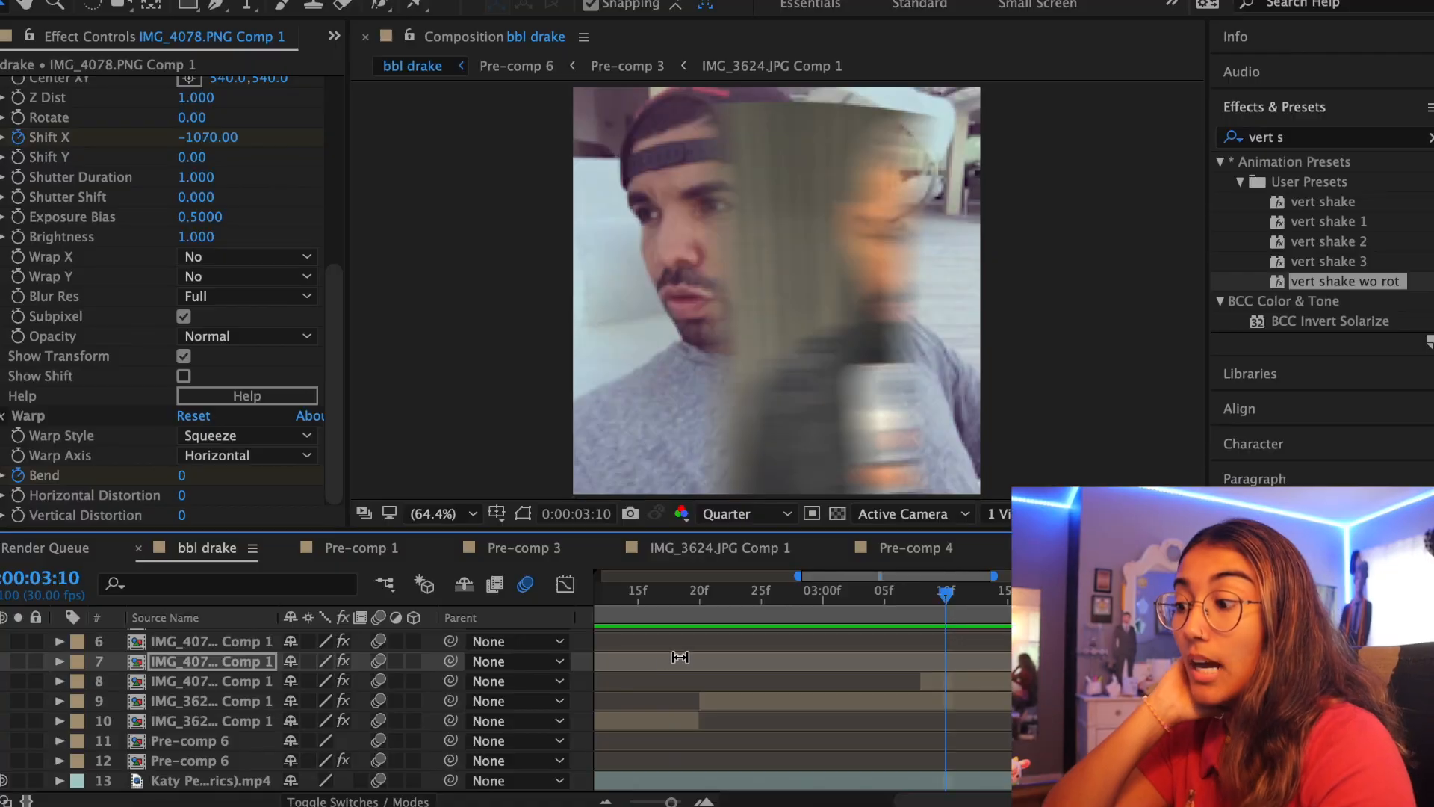
# - Pre-compose both IMG_4078.PNG copies with the clip below, starting at 0:00:02:20, and apply S_TileScramble with Tiles at 2.40
pyautogui.moveTo(593, 665); pyautogui.dragTo(699, 701)
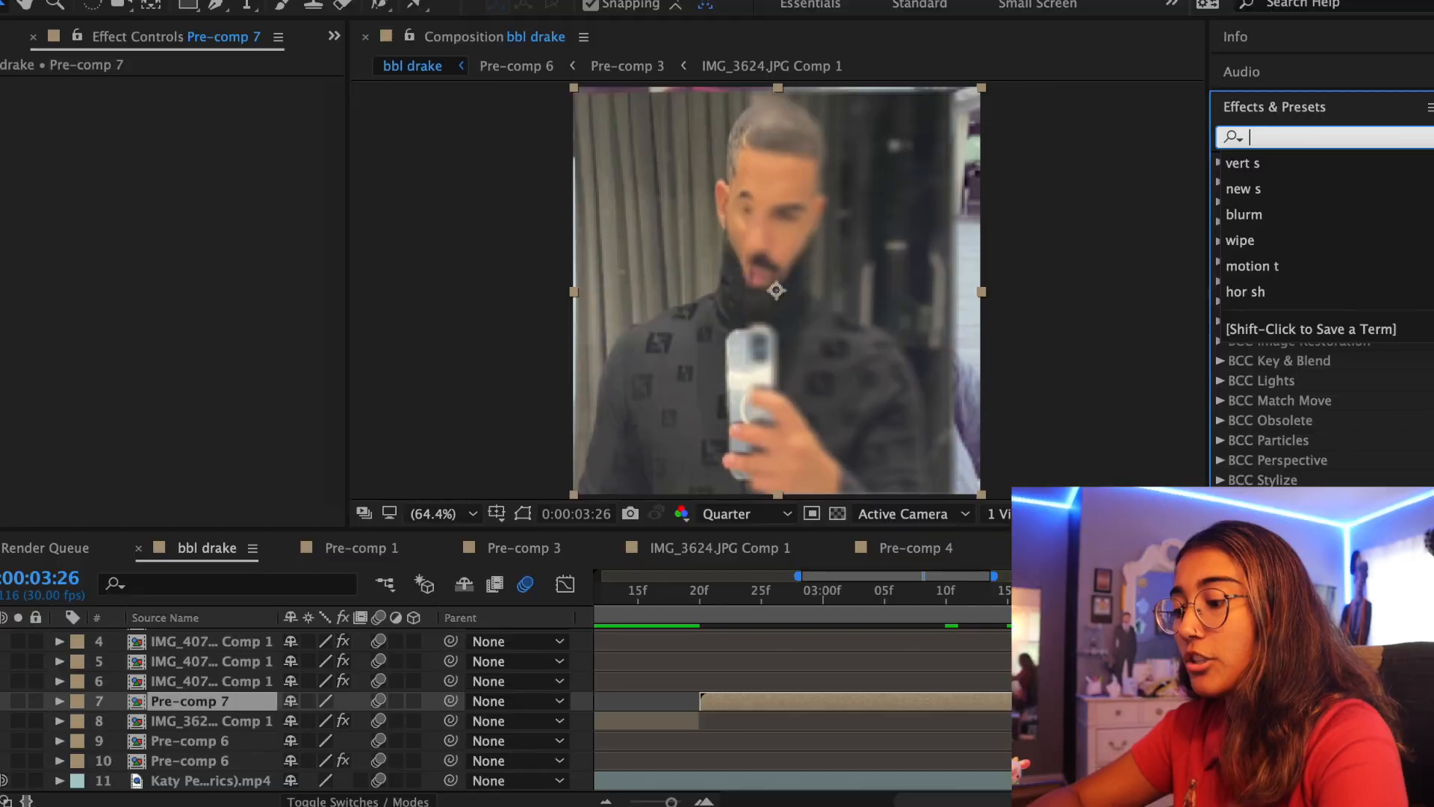
pyautogui.write('scramb')
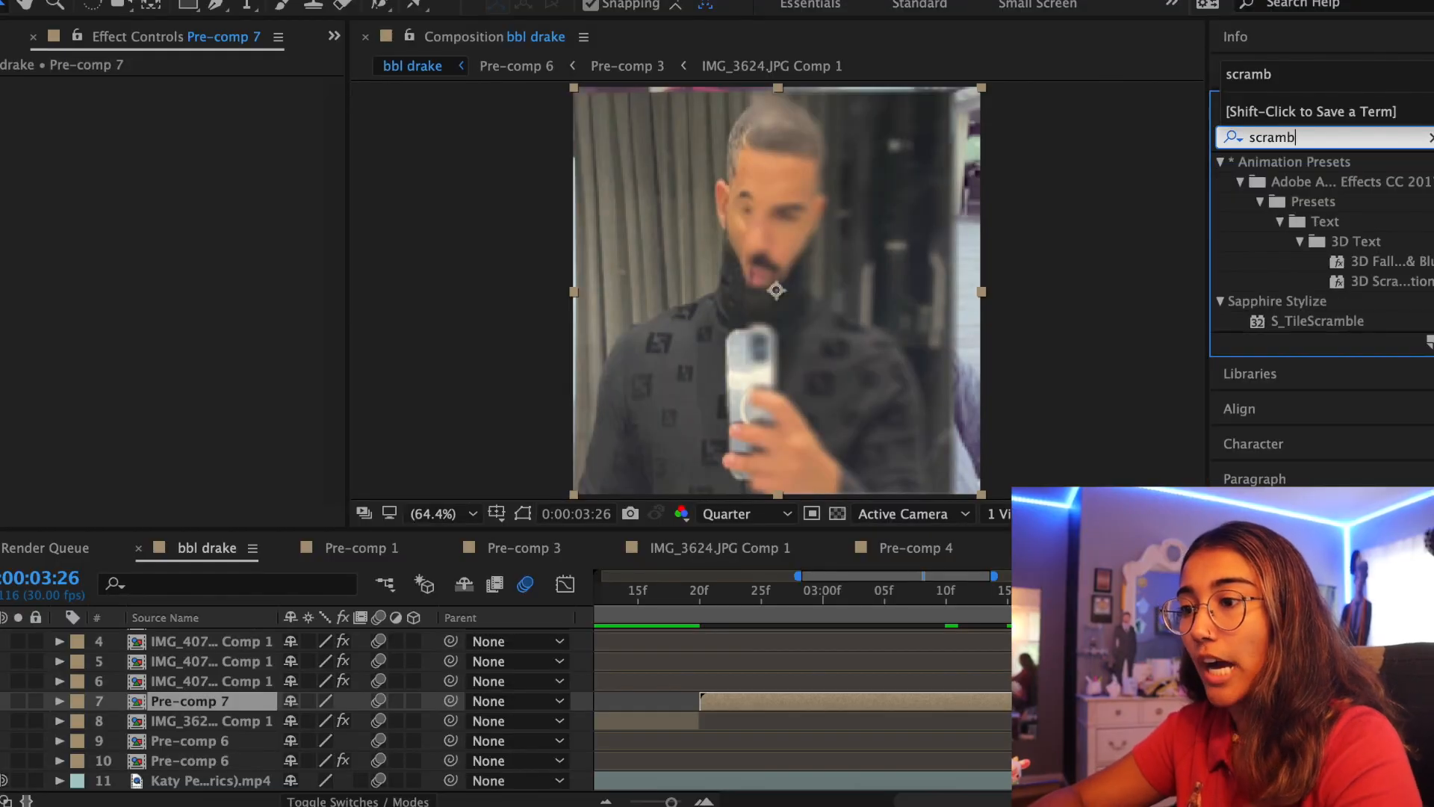
pyautogui.doubleClick(1304, 323)
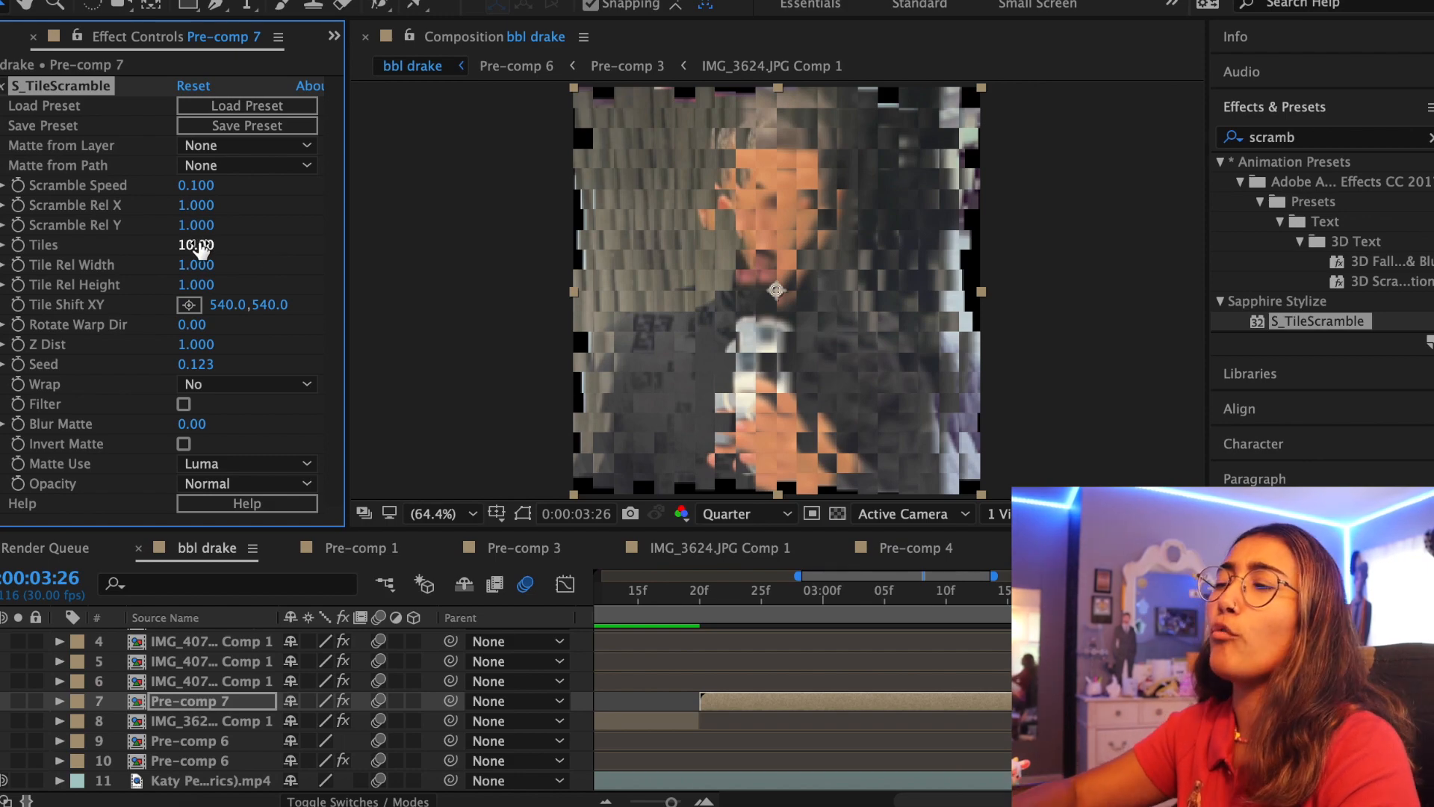
pyautogui.moveTo(182, 245); pyautogui.dragTo(116, 247)
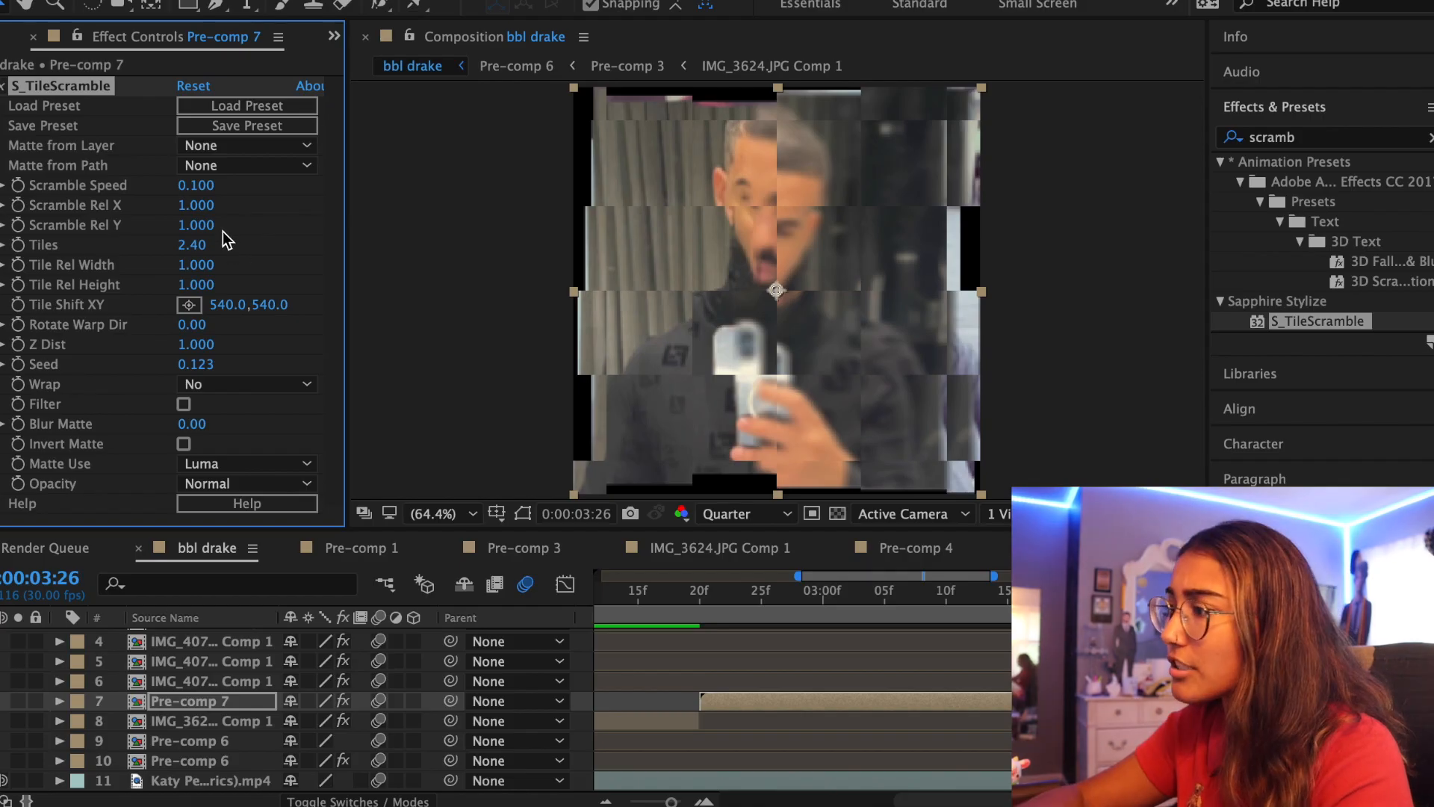
# - Keyframe S_TileScramble's Scramble Rel X and Rel Y at 0 at 0:00:03:26 and at 1 at 0:00:04:03, and preview the transition
pyautogui.click(205, 212)
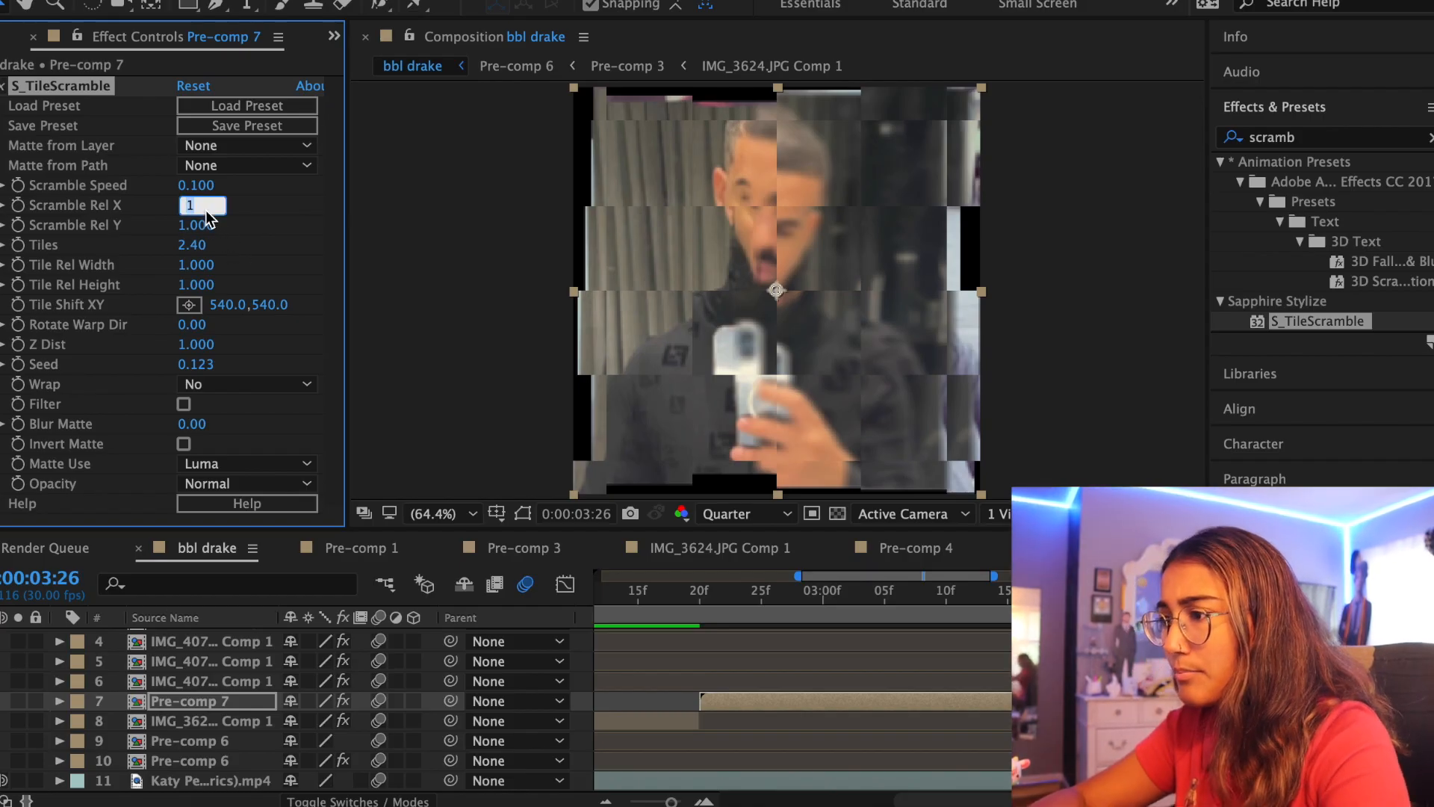
pyautogui.write('0')
pyautogui.press('Return')
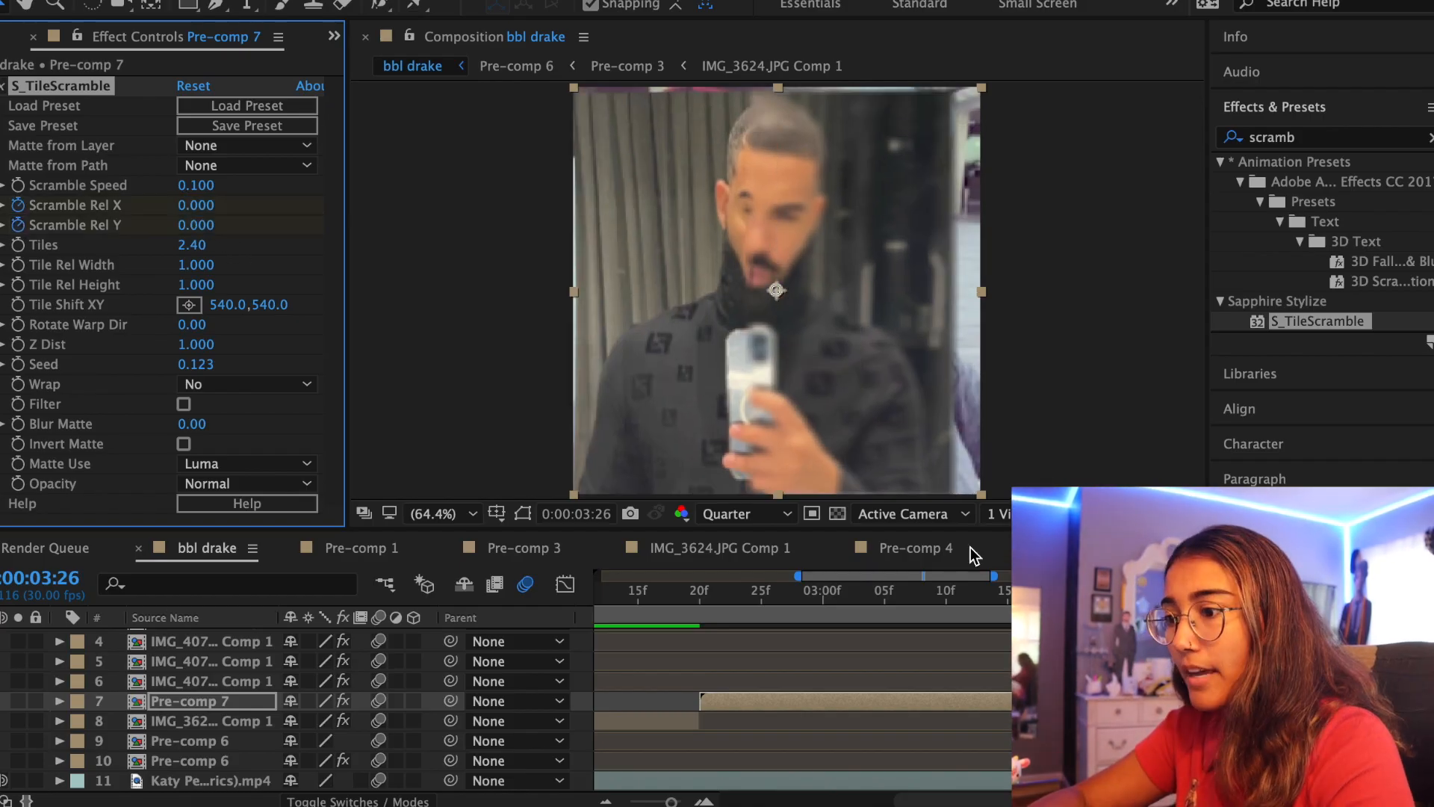
pyautogui.moveTo(1143, 592); pyautogui.dragTo(1230, 591)
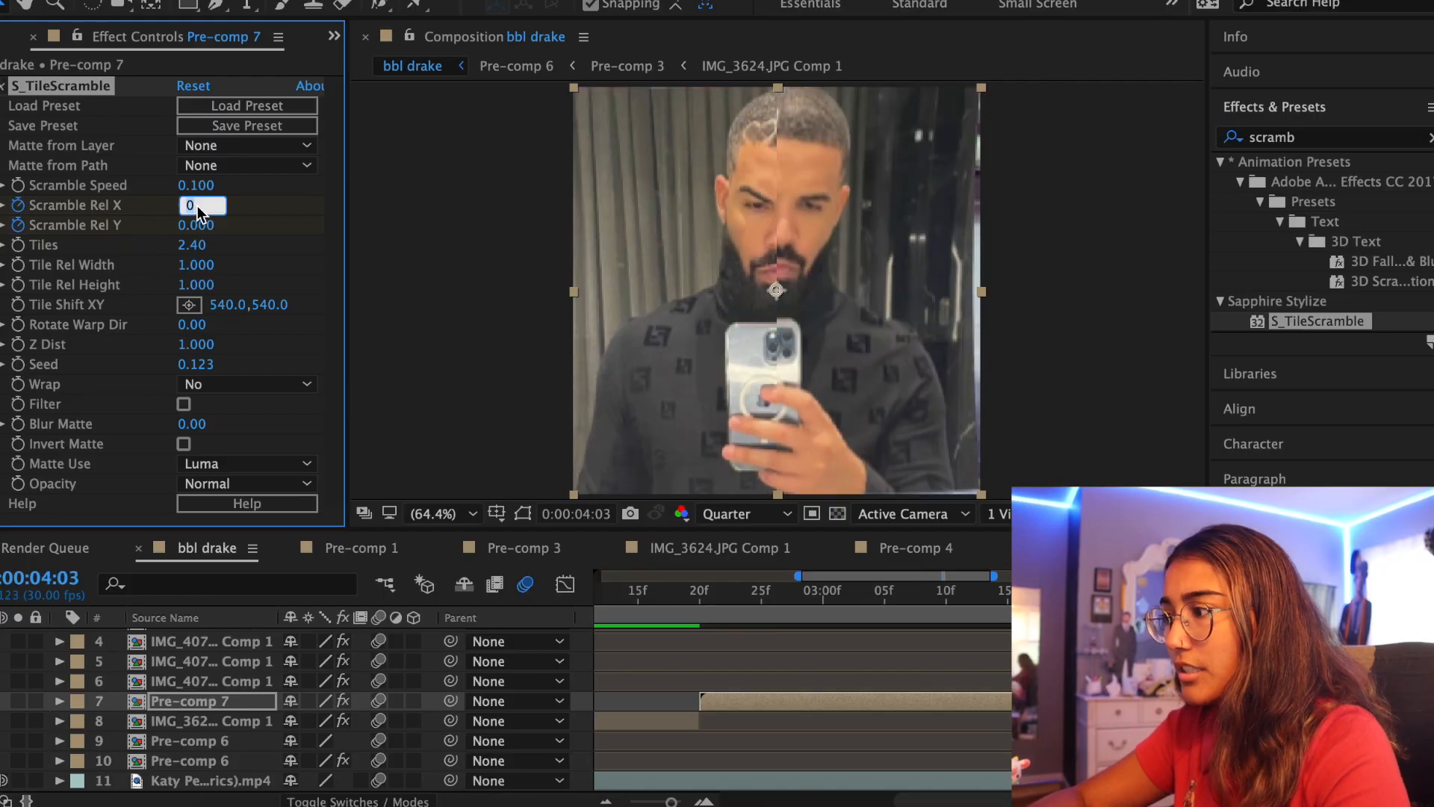
pyautogui.write('1')
pyautogui.press('Return')
pyautogui.press('Return')
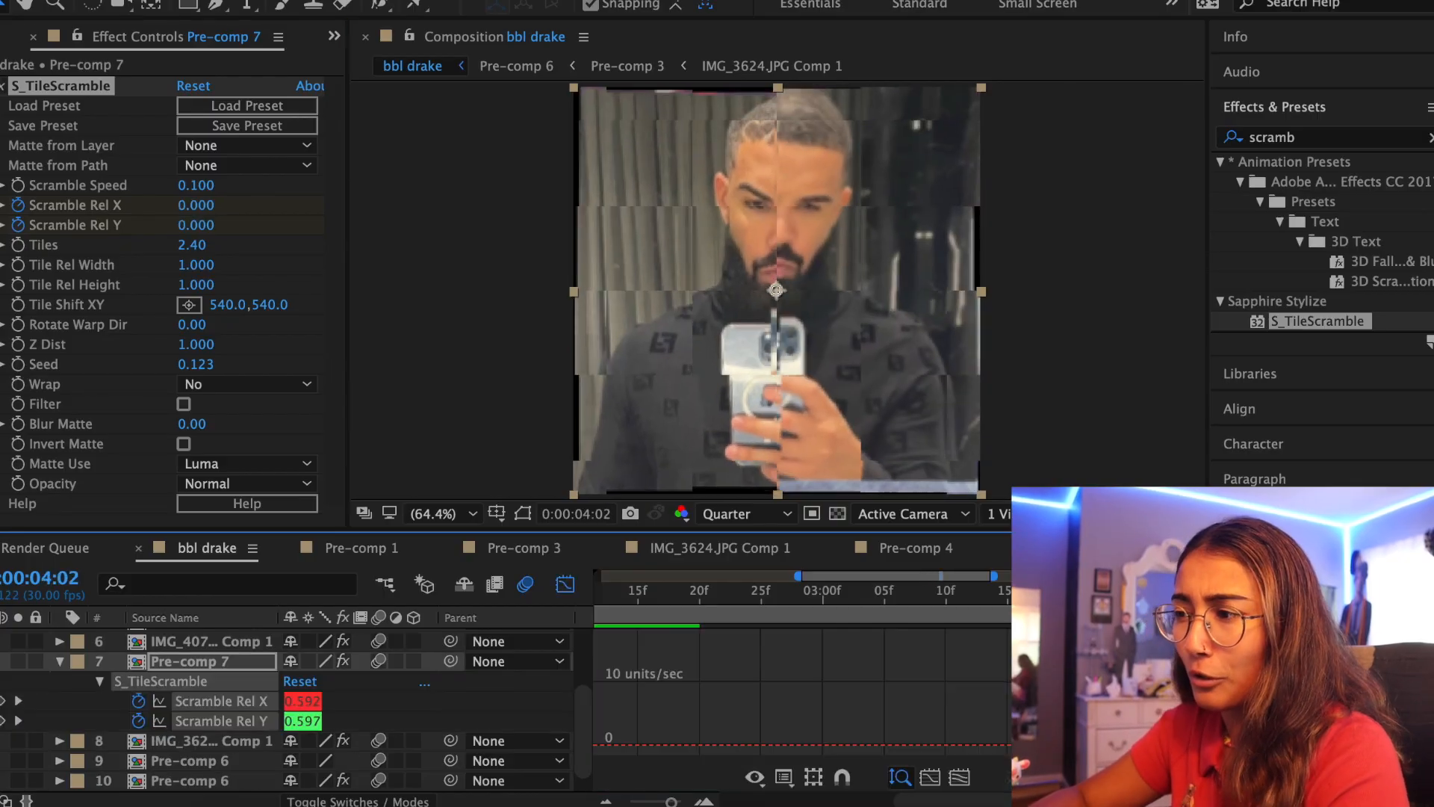
pyautogui.moveTo(1217, 592); pyautogui.dragTo(1230, 592)
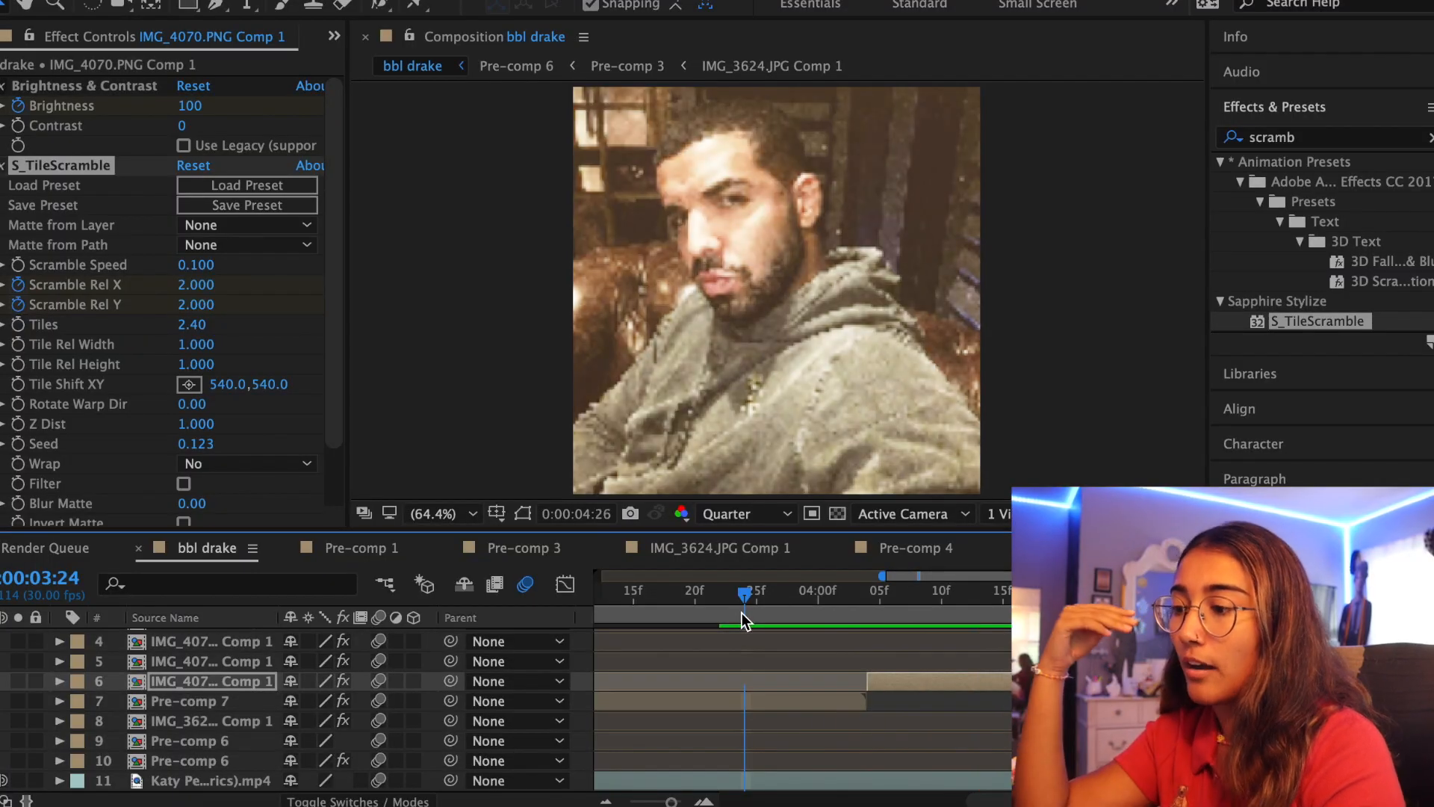
pyautogui.moveTo(741, 612); pyautogui.dragTo(864, 639)
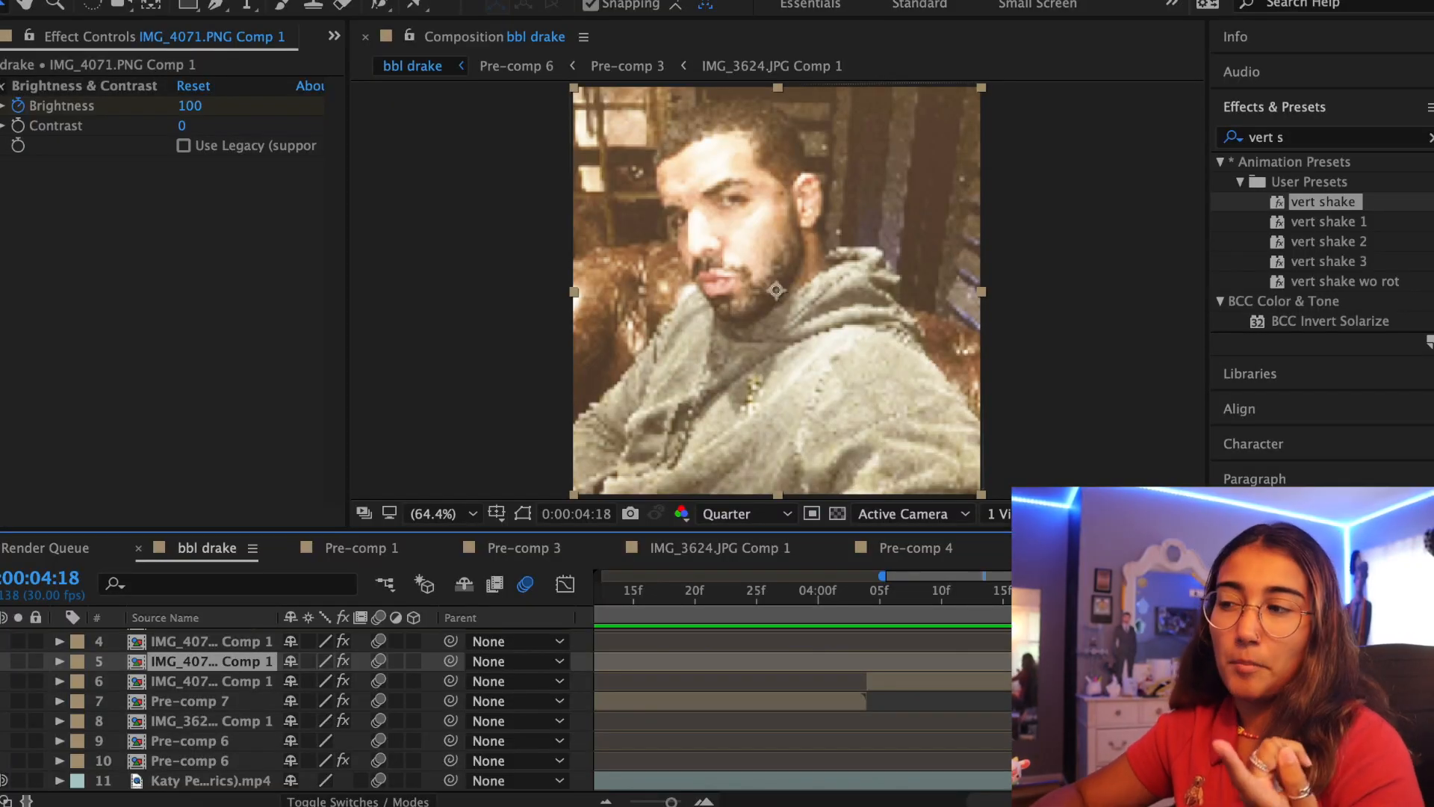
# - Duplicate the IMG_4071.PNG Comp 1 layer and draw a triangular mask from the frame's top centre to both lower corners
pyautogui.press('super+z')
pyautogui.press('super+z')
pyautogui.press('super+z')
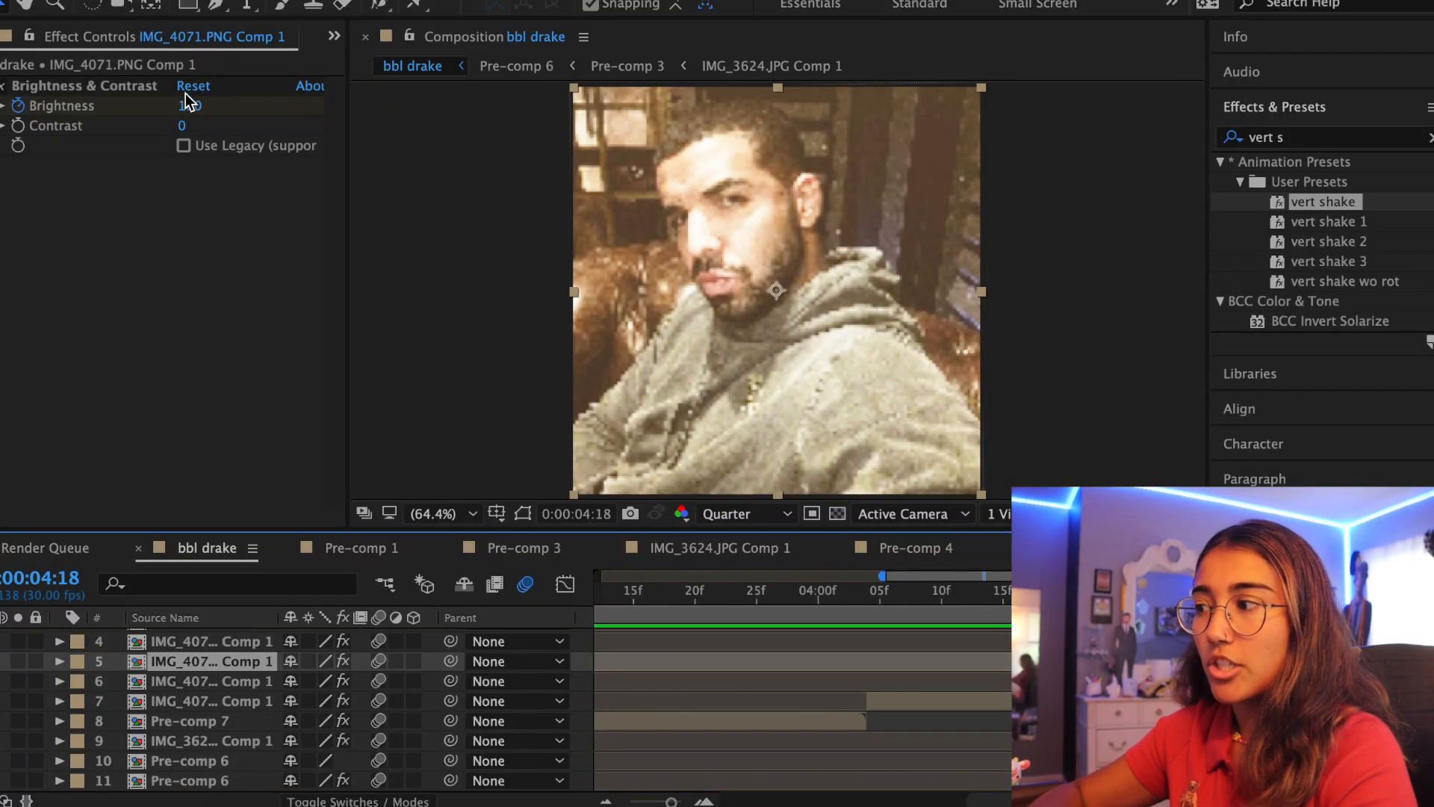
pyautogui.press('g')
pyautogui.click(775, 89)
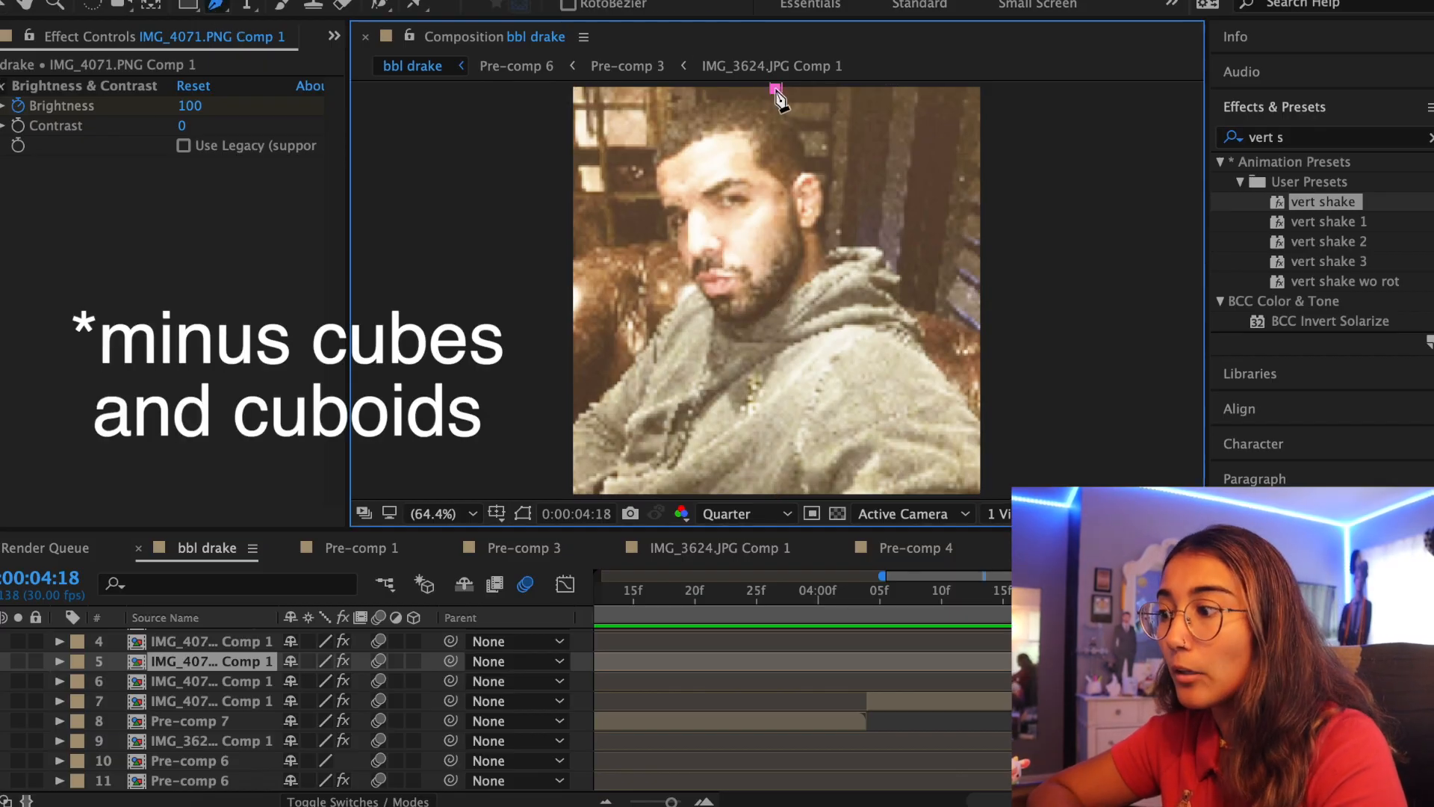
pyautogui.click(572, 493)
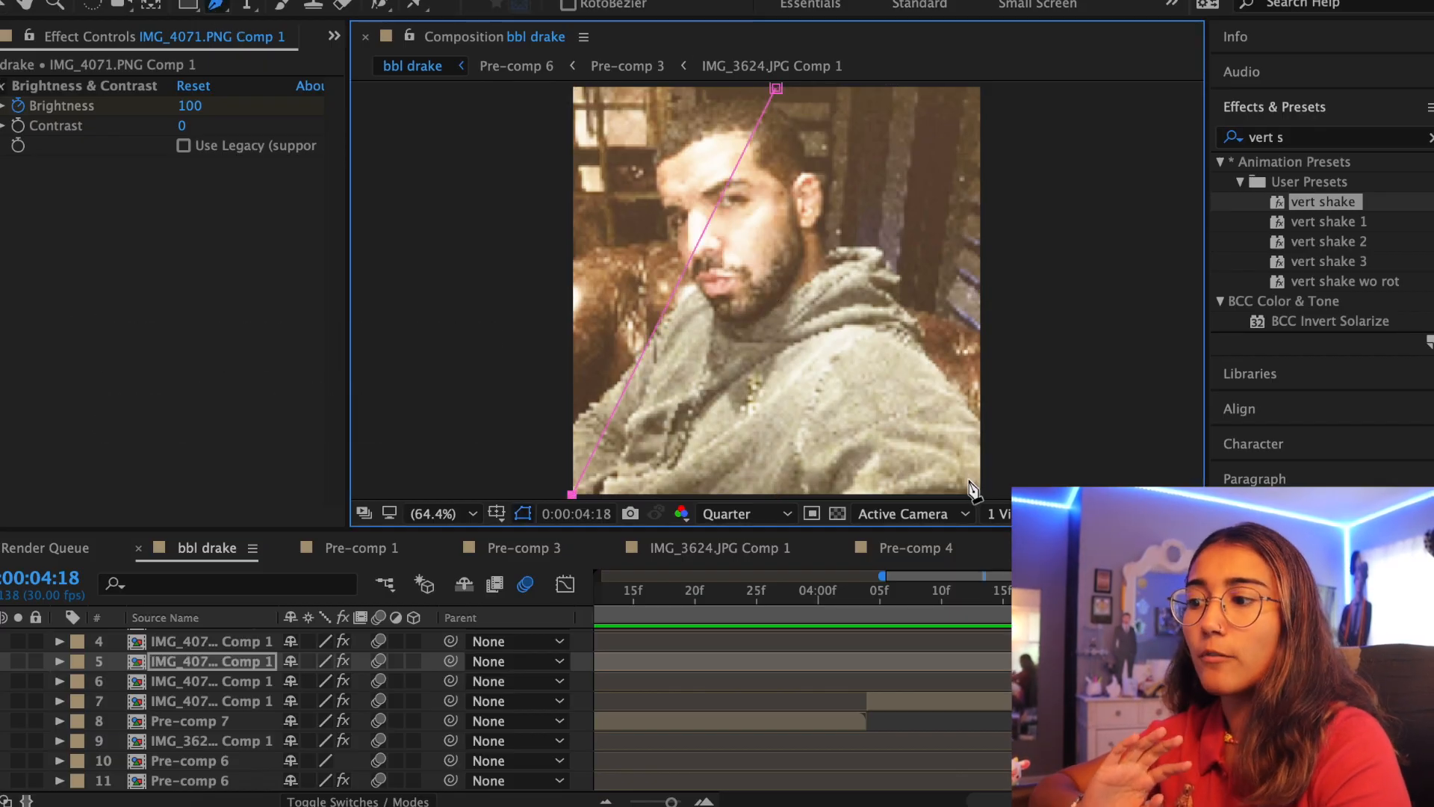
pyautogui.click(983, 492)
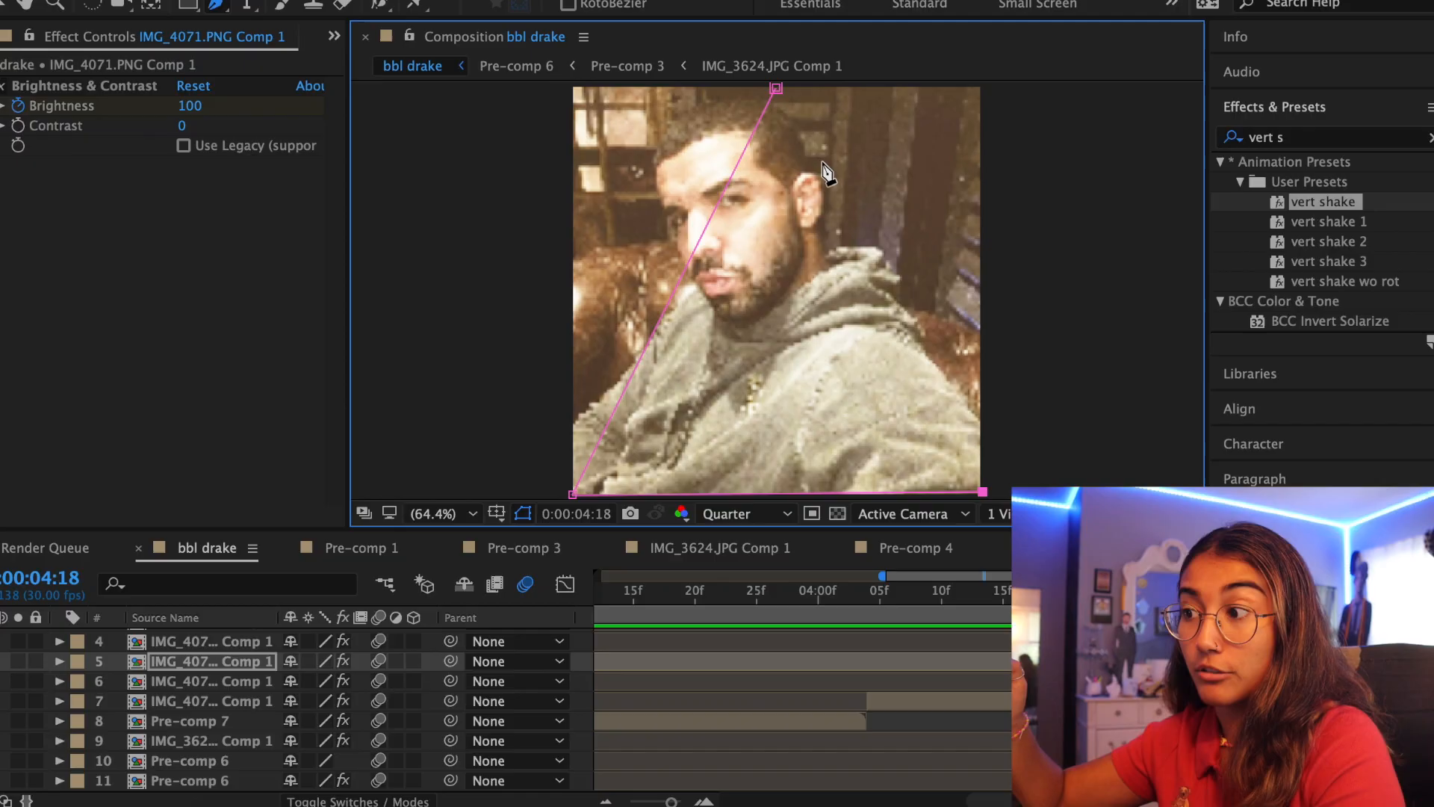
pyautogui.click(775, 88)
# - Duplicate the triangle-masked IMG_4071.PNG Comp 1 layer three times to provide the pyramid's remaining sides
pyautogui.hotkey('ctrl', 'd')
pyautogui.hotkey('ctrl', 'd')
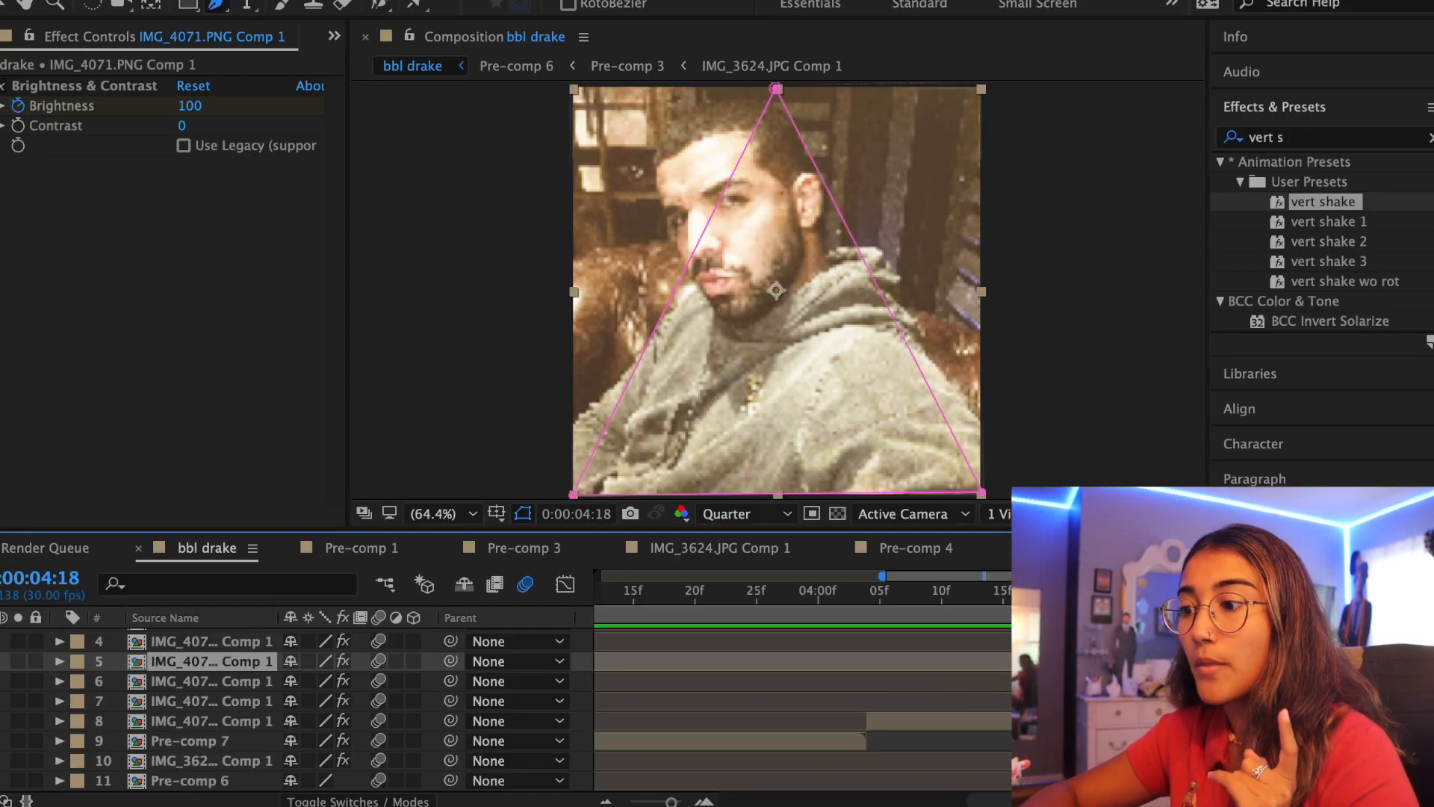
pyautogui.hotkey('ctrl', 'd')
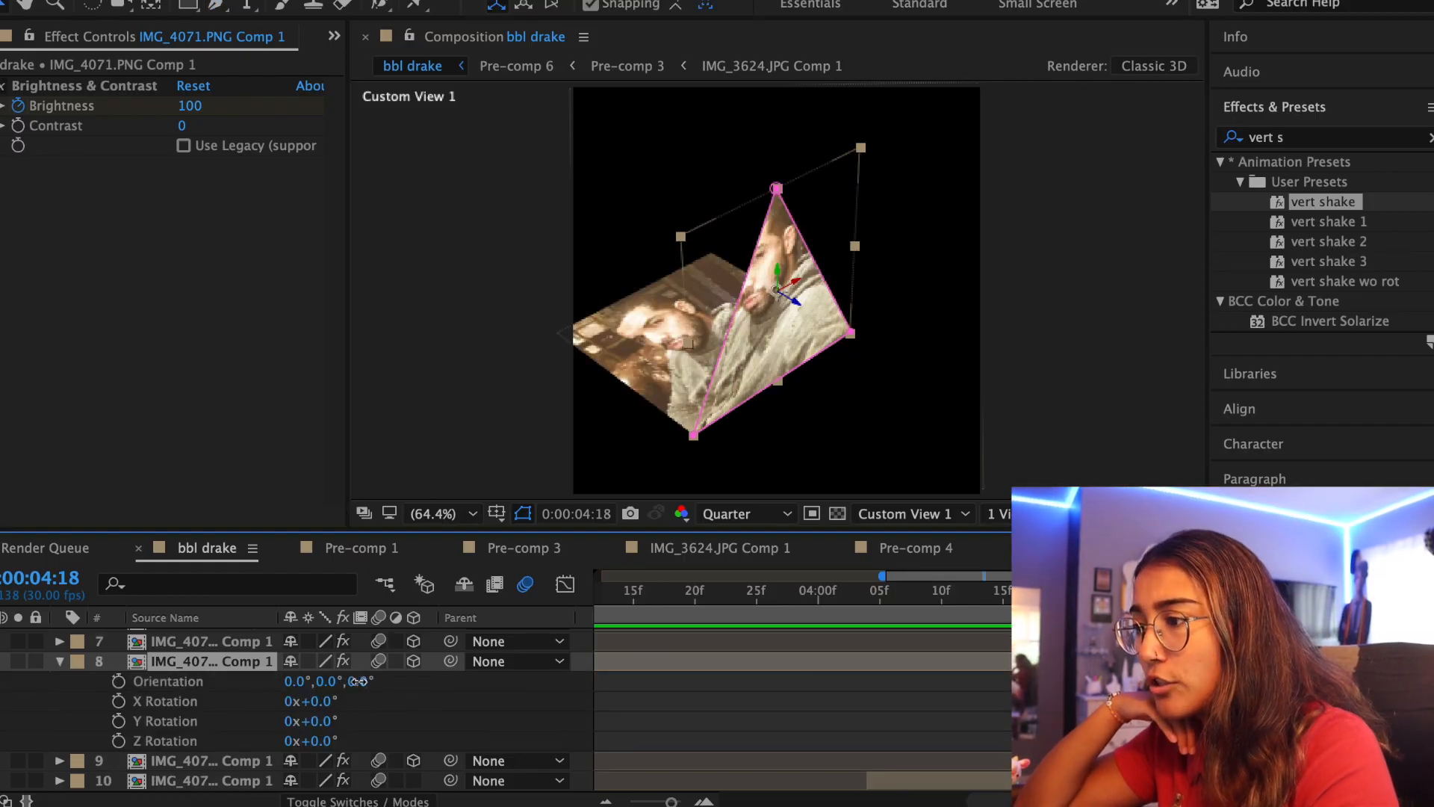
# - Set the X Orientation of triangle layer 8 to 337° and align its lower edge with the square base's edge
pyautogui.moveTo(359, 680); pyautogui.dragTo(267, 680)
pyautogui.hotkey('ctrl', 'z')
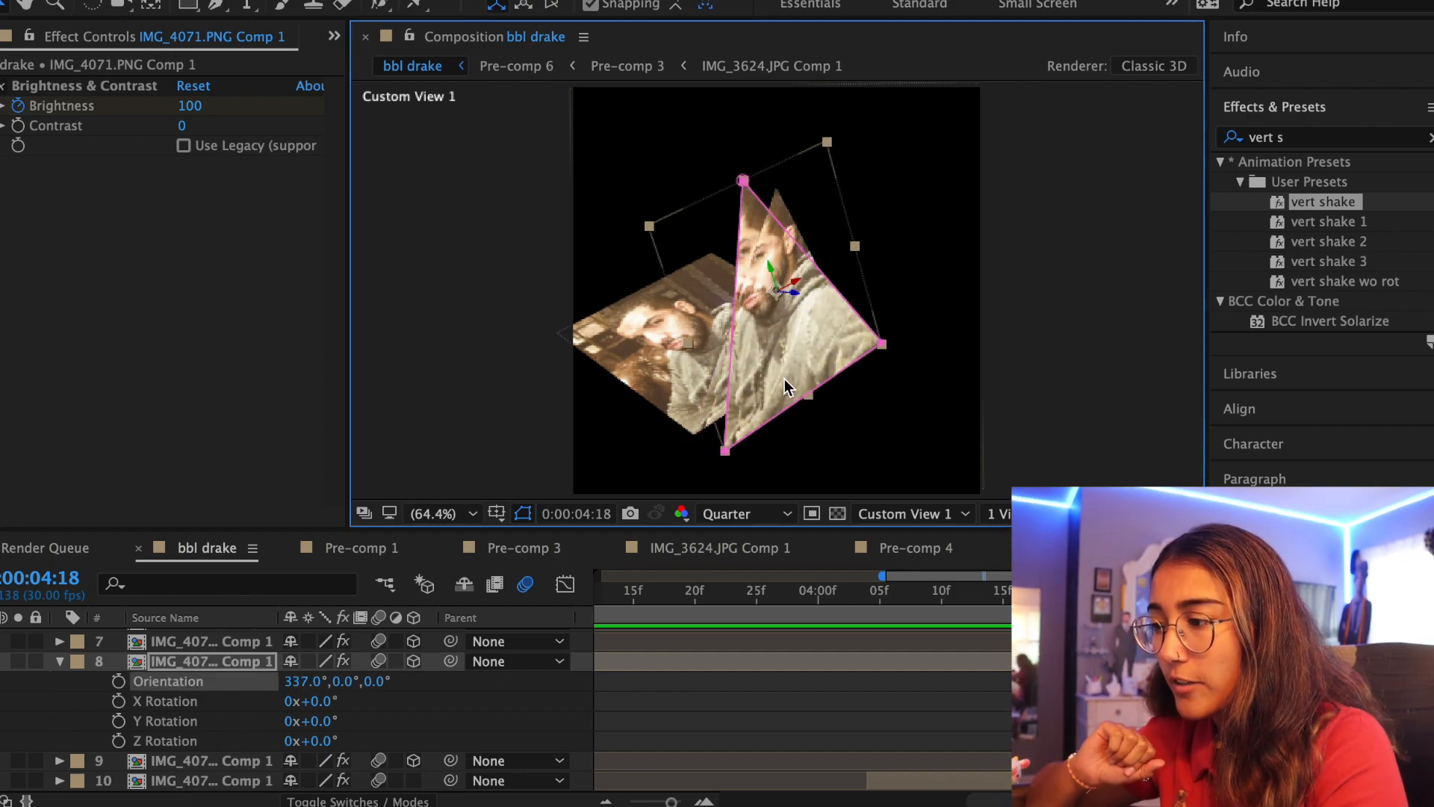
pyautogui.moveTo(785, 379); pyautogui.dragTo(760, 375)
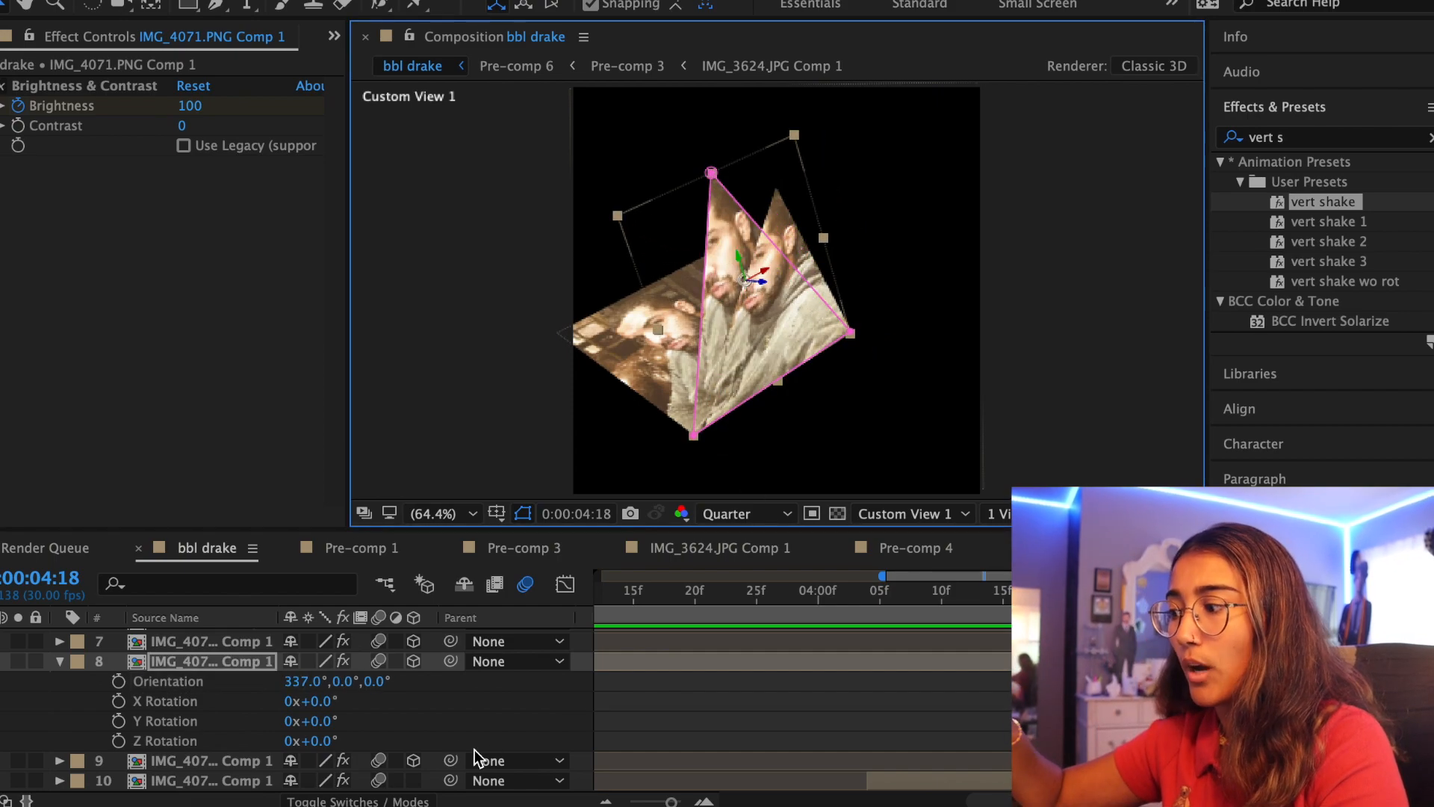
# - Rotate triangle layer 7 to Y Rotation -90° and Z Orientation 334°, and move it against the base's right edge in Custom View 2
pyautogui.click(57, 662)
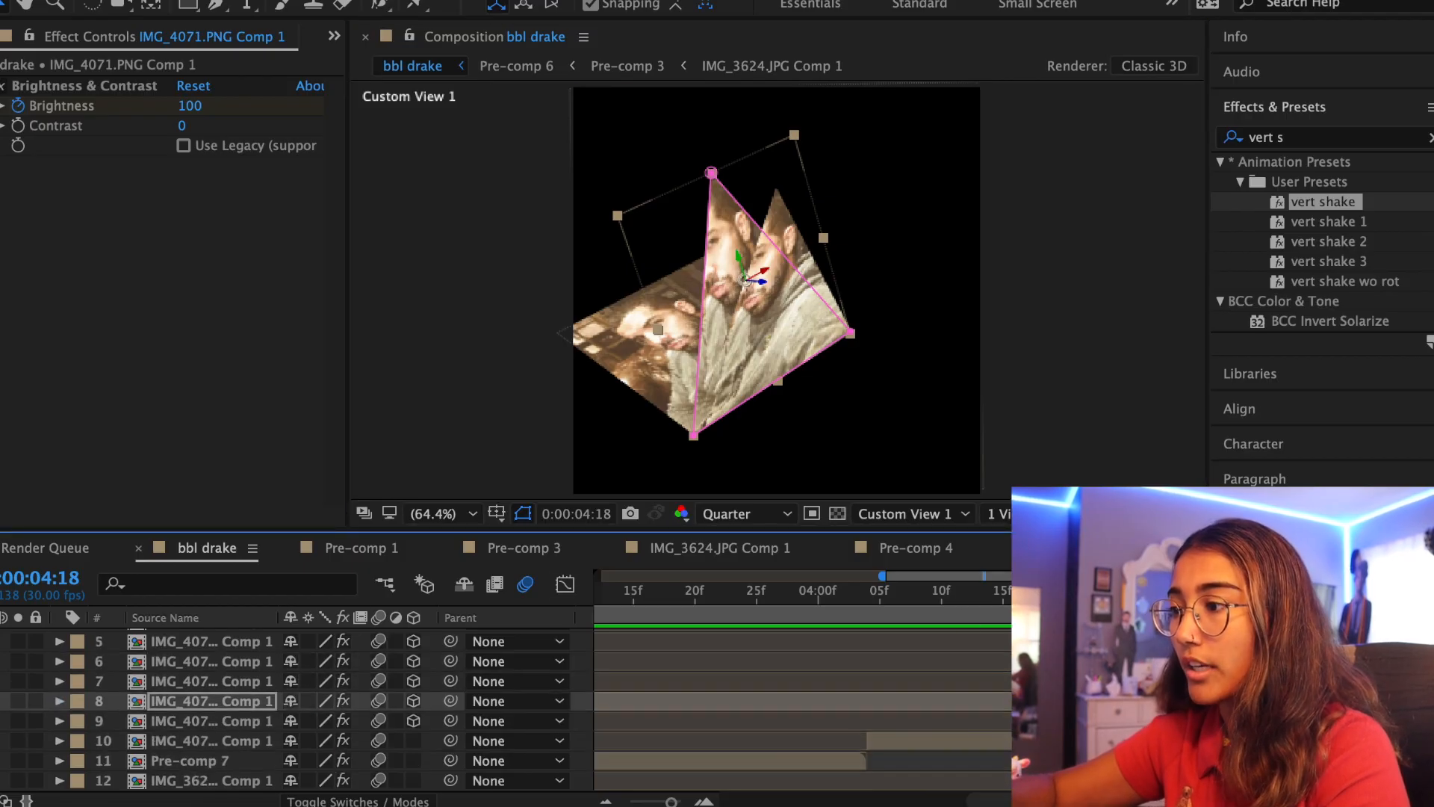
pyautogui.click(258, 681)
pyautogui.write('r')
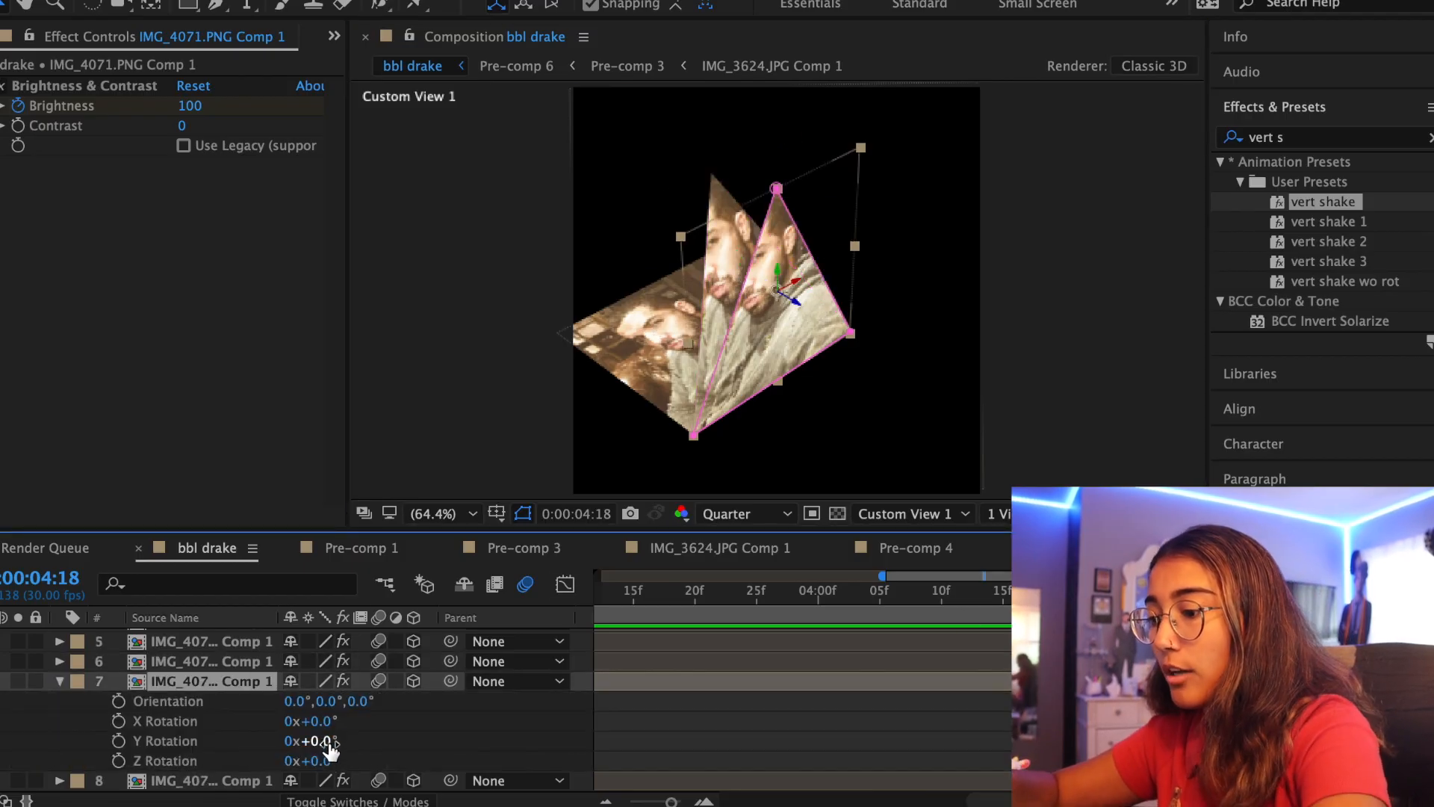
pyautogui.write('-90')
pyautogui.press('Return')
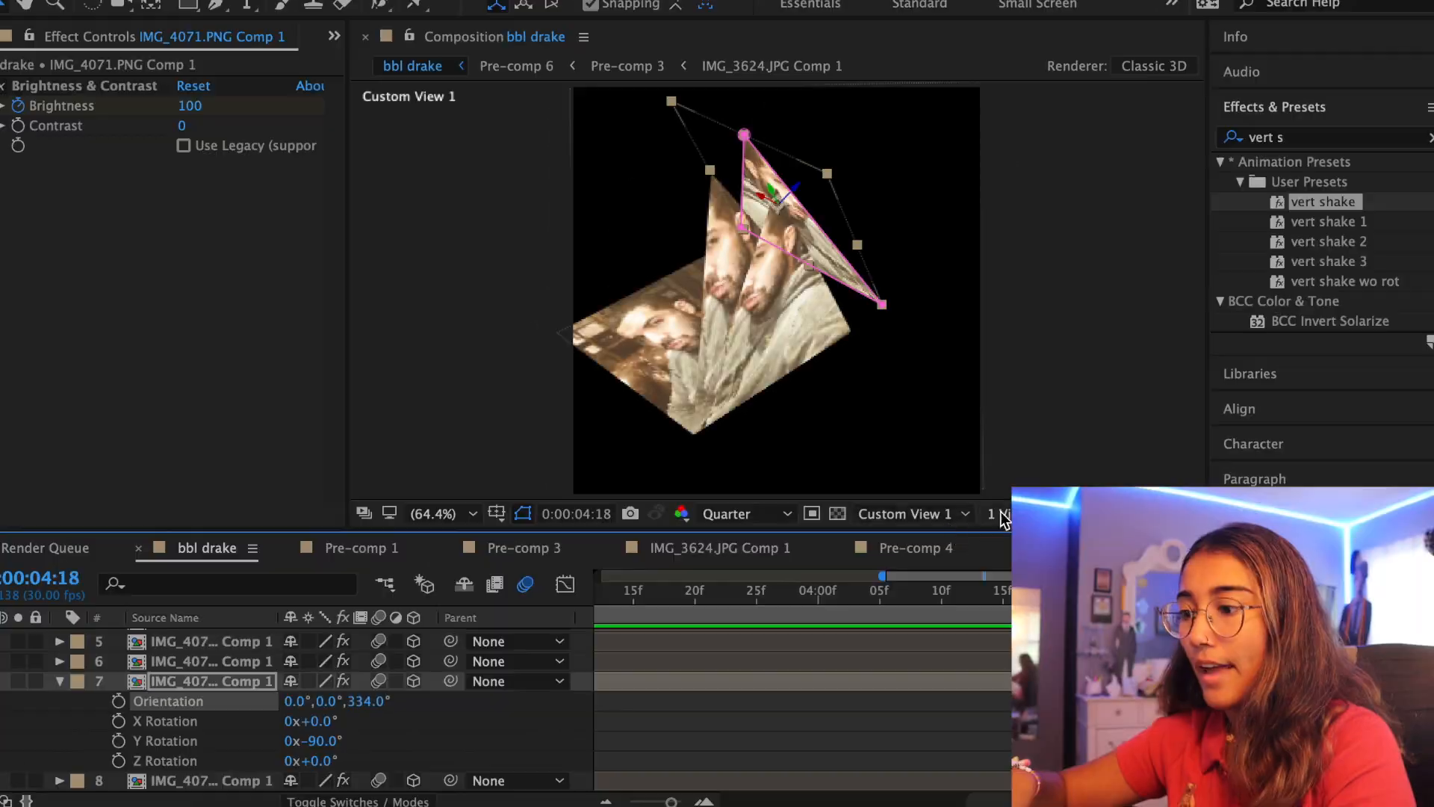
pyautogui.click(986, 523)
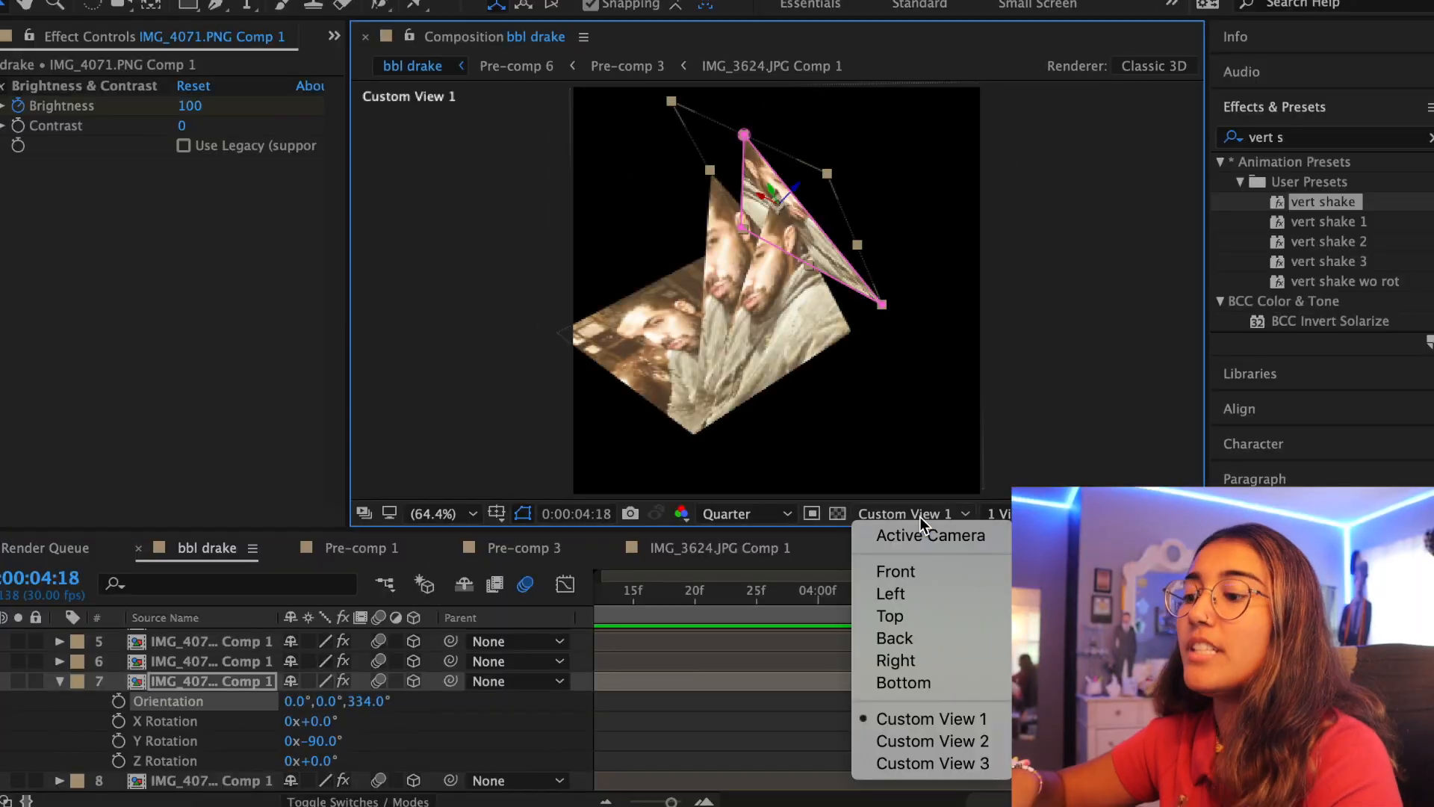
pyautogui.click(969, 741)
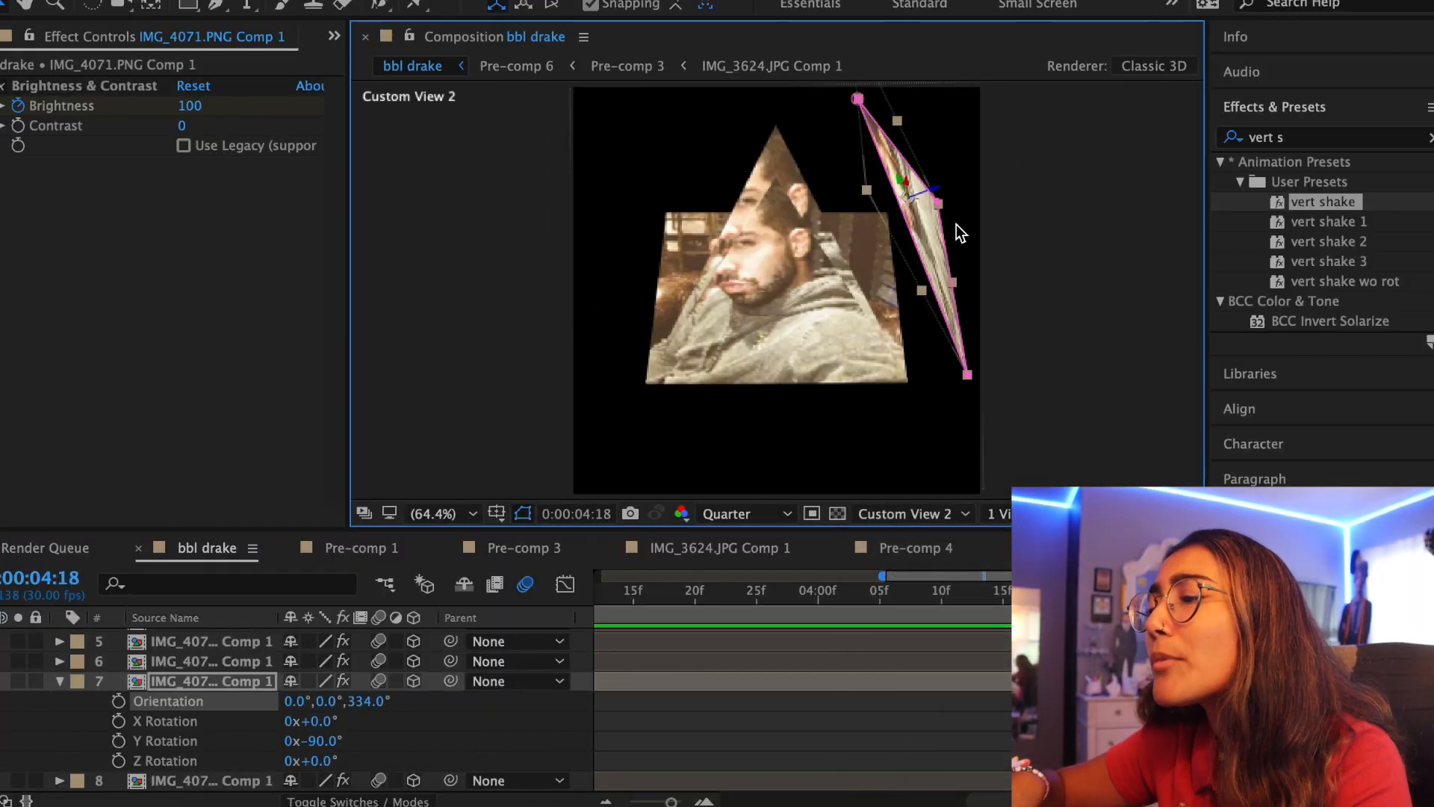
pyautogui.moveTo(932, 231); pyautogui.dragTo(884, 232)
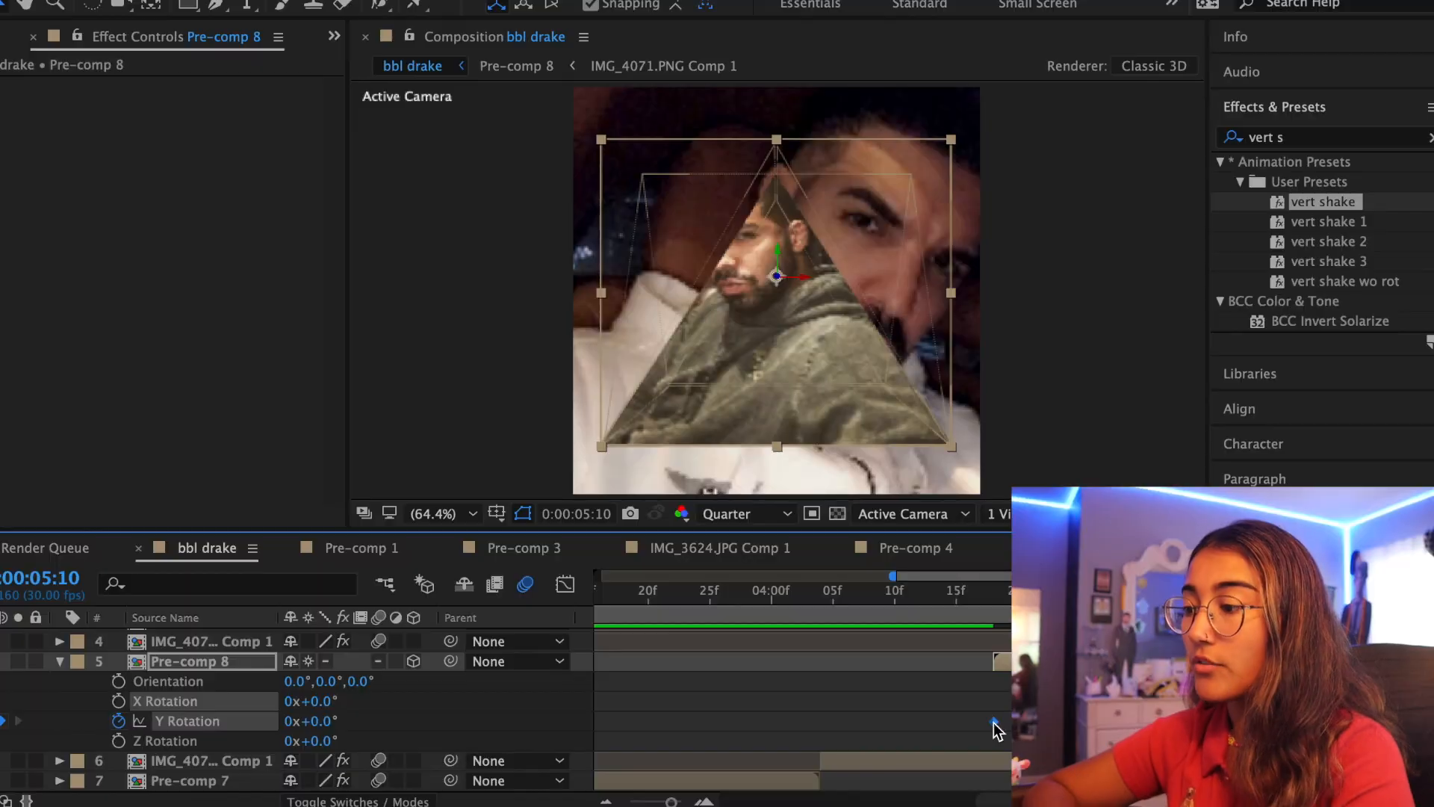
# - Easy ease Pre-comp 8's Y Rotation keyframes and offset its starting Position X to the right at 0:00:04:18
pyautogui.rightClick(992, 721)
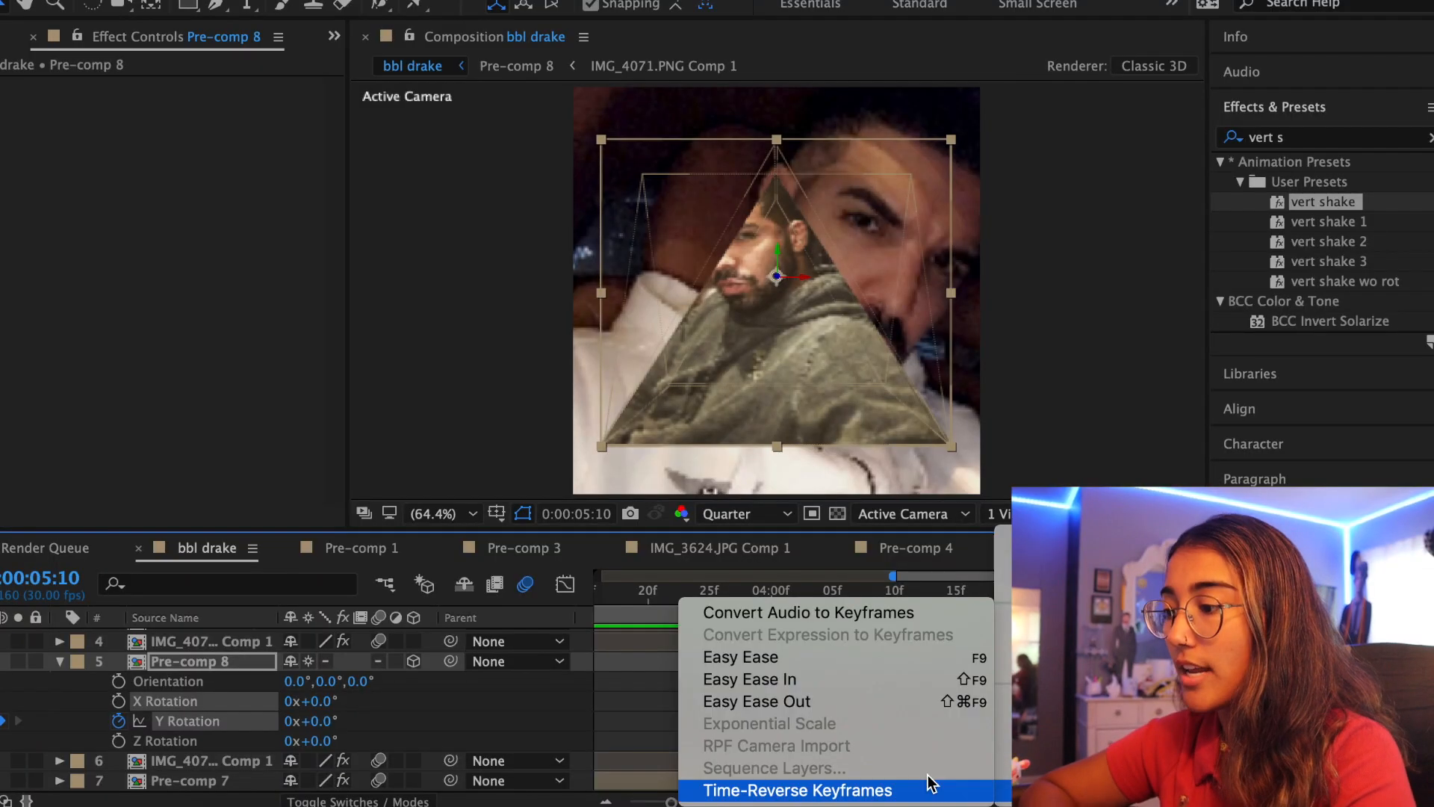
pyautogui.click(802, 657)
pyautogui.click(566, 583)
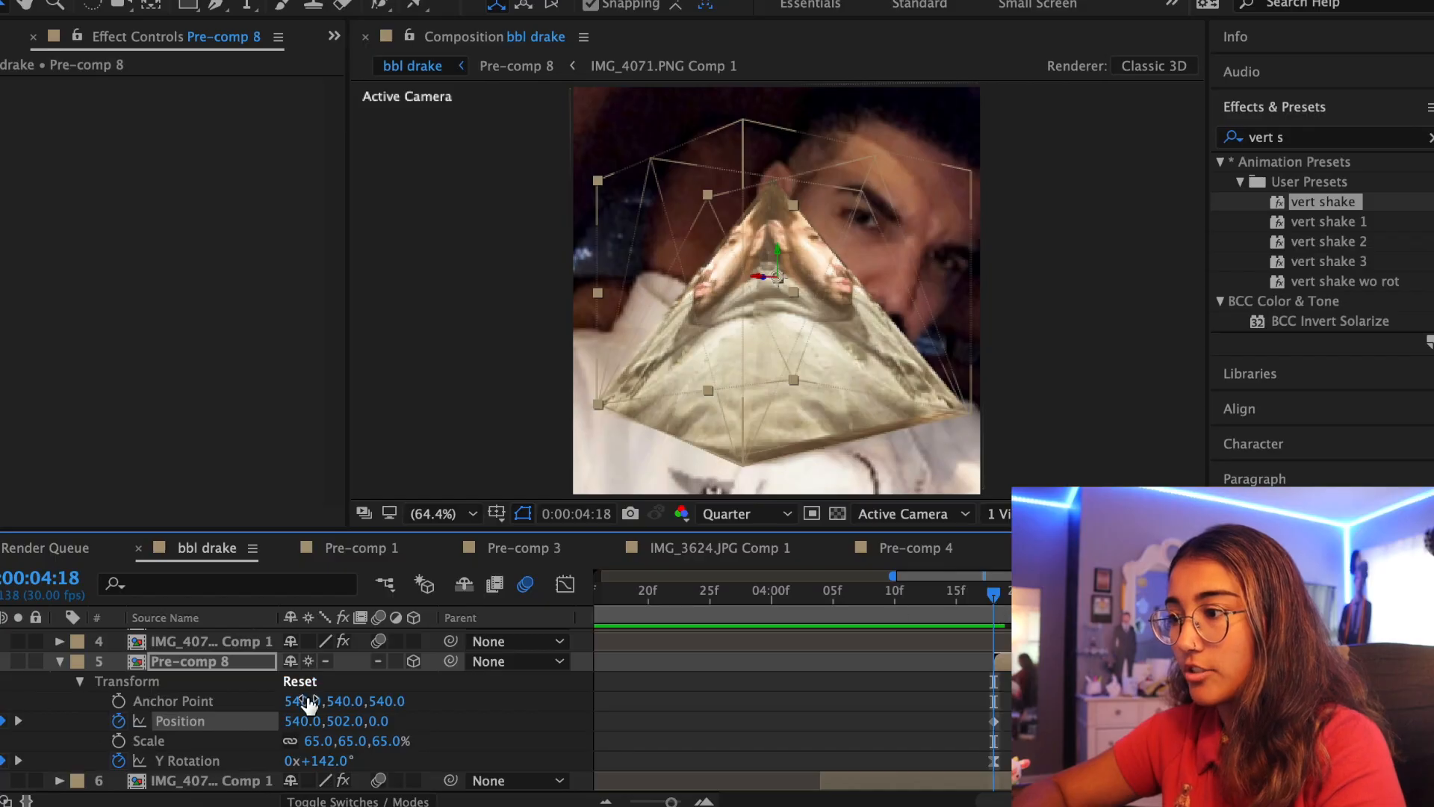
pyautogui.moveTo(295, 721); pyautogui.dragTo(351, 721)
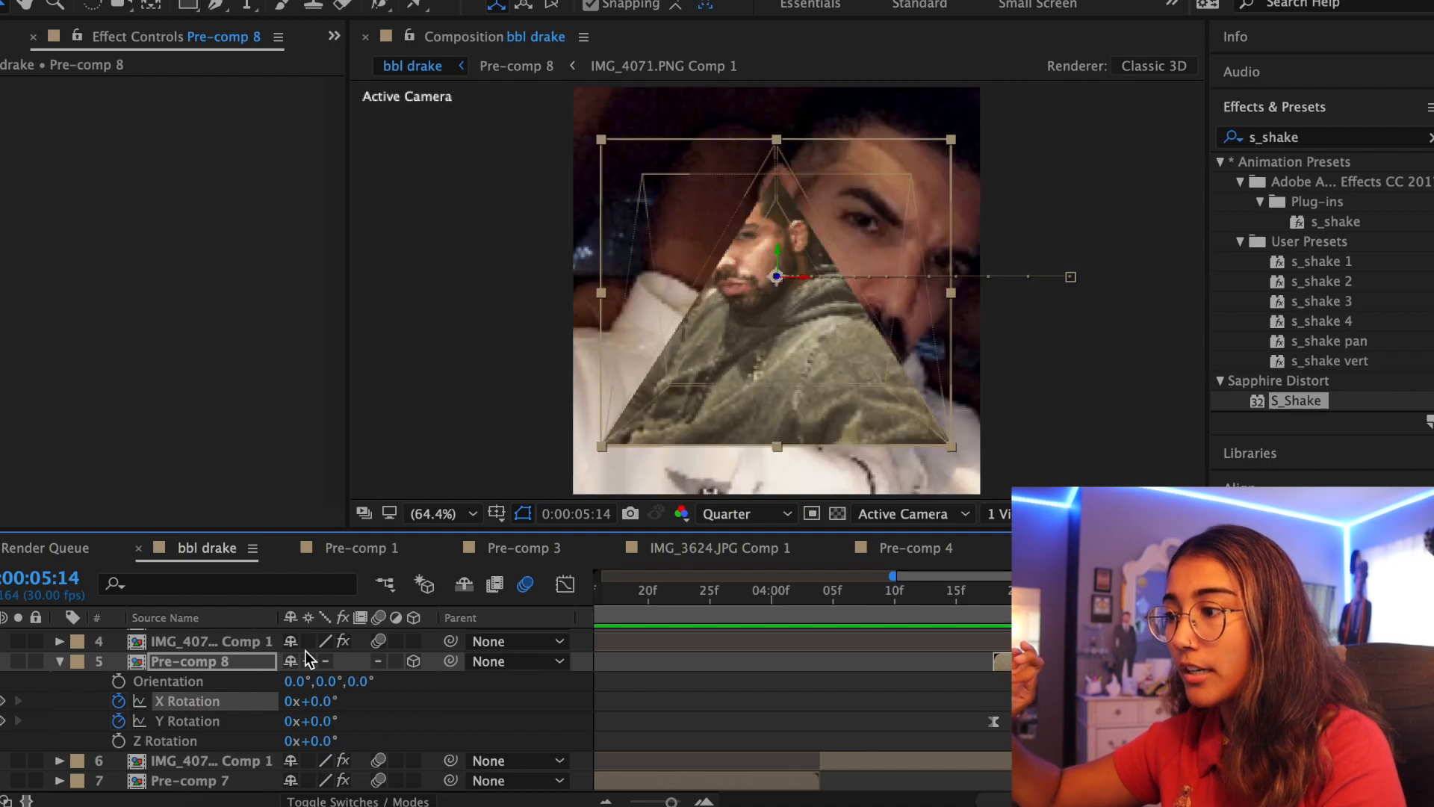
# - Set Pre-comp 8's X Rotation to 90° at 0:00:05:14 and apply Easy Ease to the X Rotation keyframes
pyautogui.moveTo(317, 701); pyautogui.dragTo(447, 727)
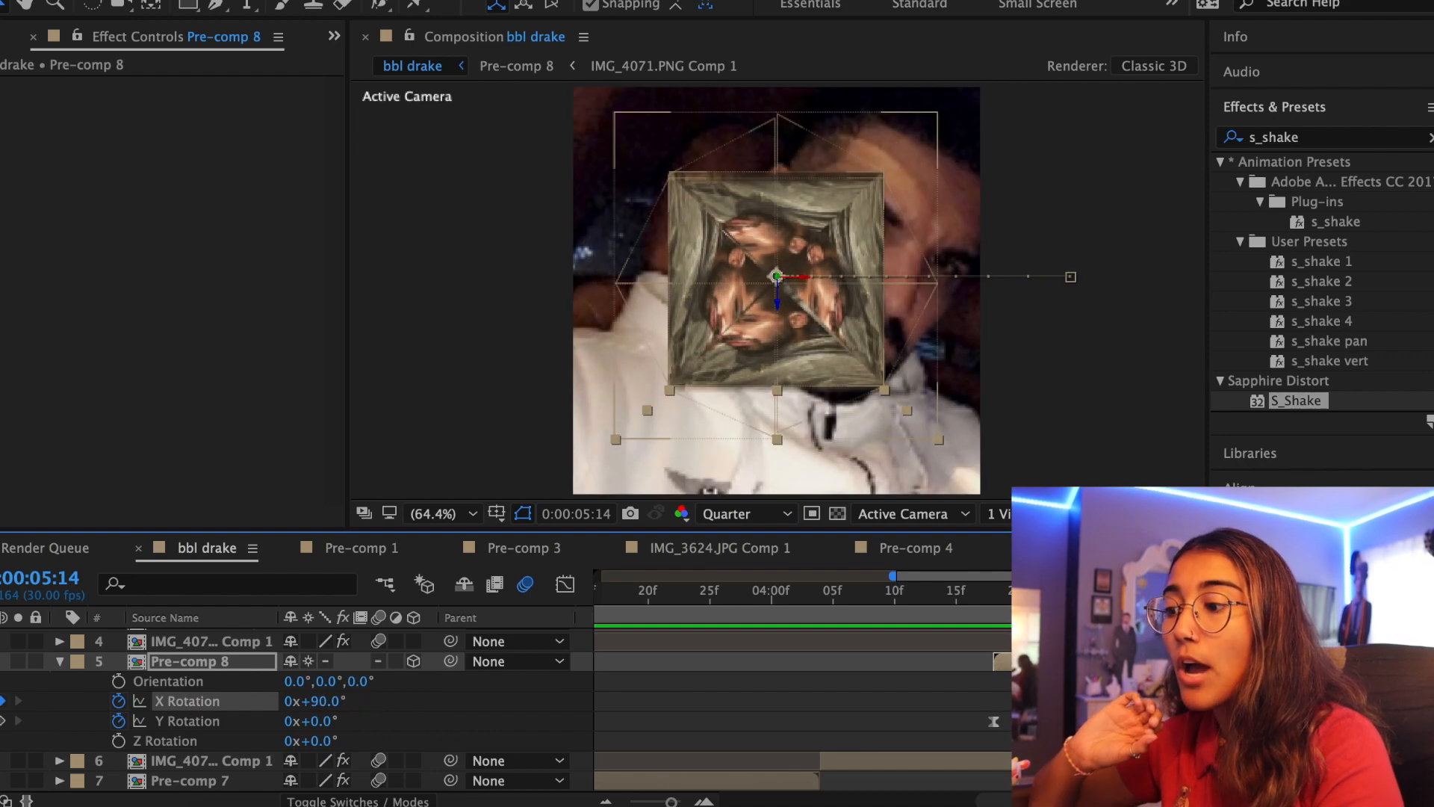
pyautogui.rightClick(1263, 701)
pyautogui.moveTo(1061, 791)
pyautogui.click(763, 657)
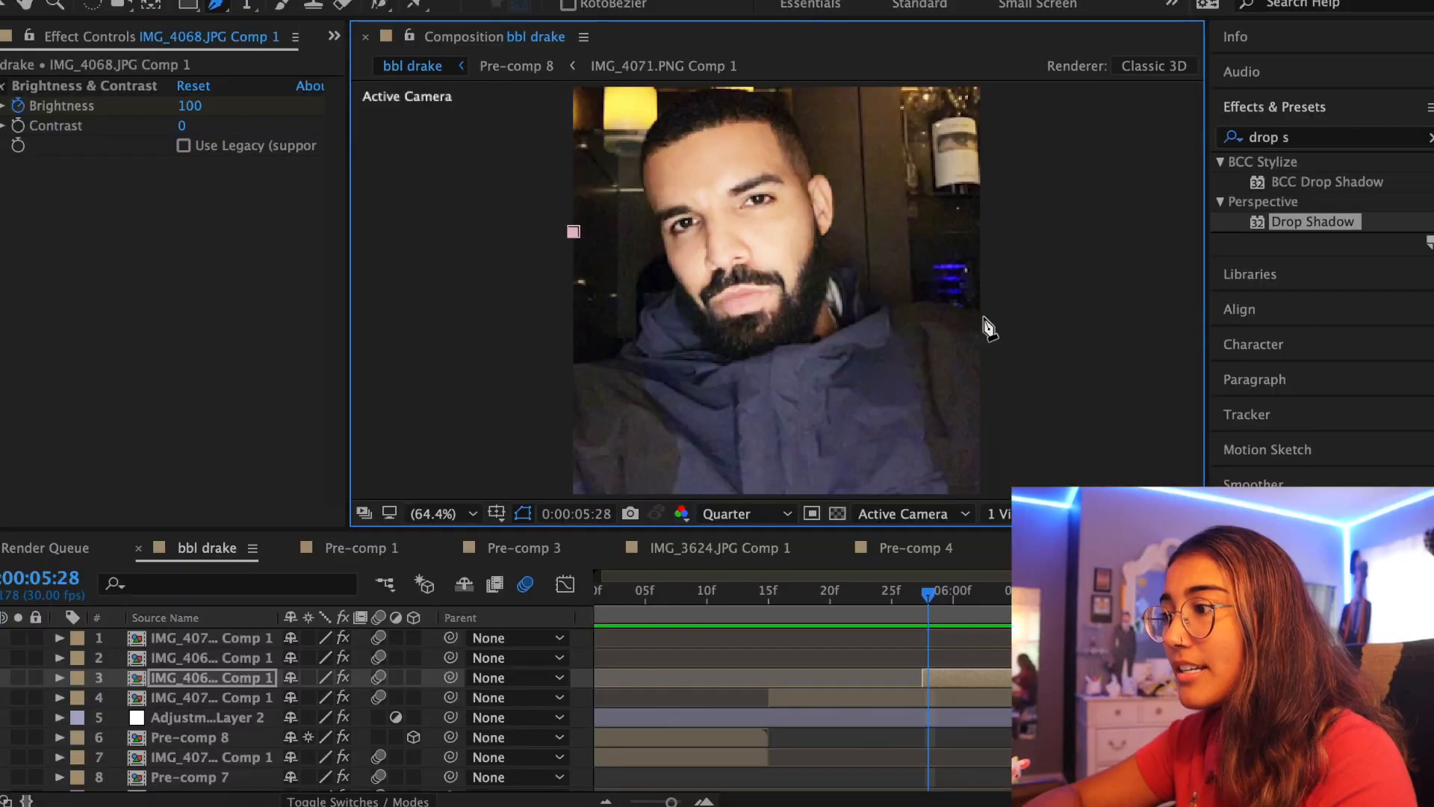
# - Draw a triangular mask across the upper part of IMG_4068.JPG Comp 1 and extend its corners beyond the frame edges
pyautogui.click(573, 234)
pyautogui.moveTo(573, 231); pyautogui.dragTo(563, 248)
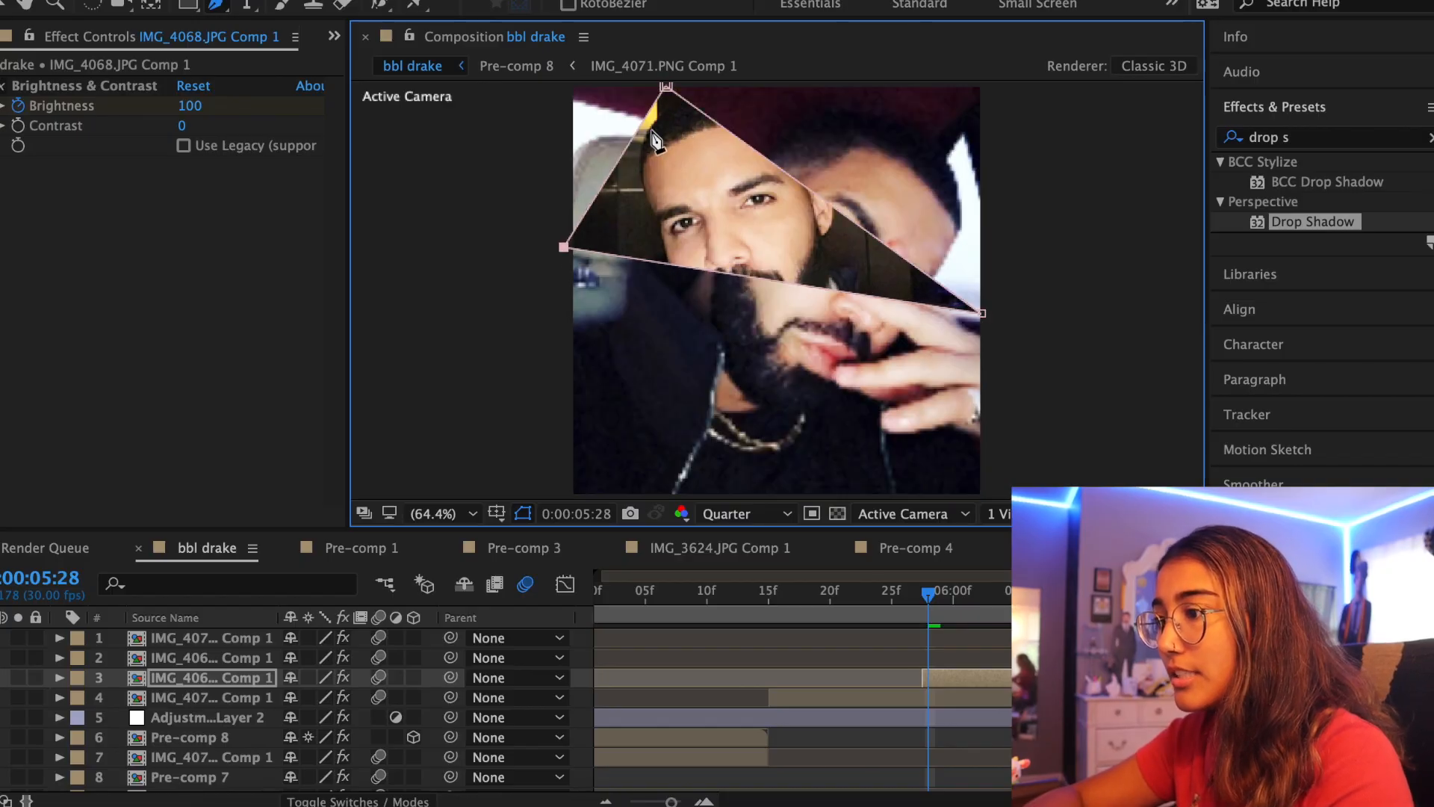
pyautogui.moveTo(666, 87); pyautogui.dragTo(567, 90)
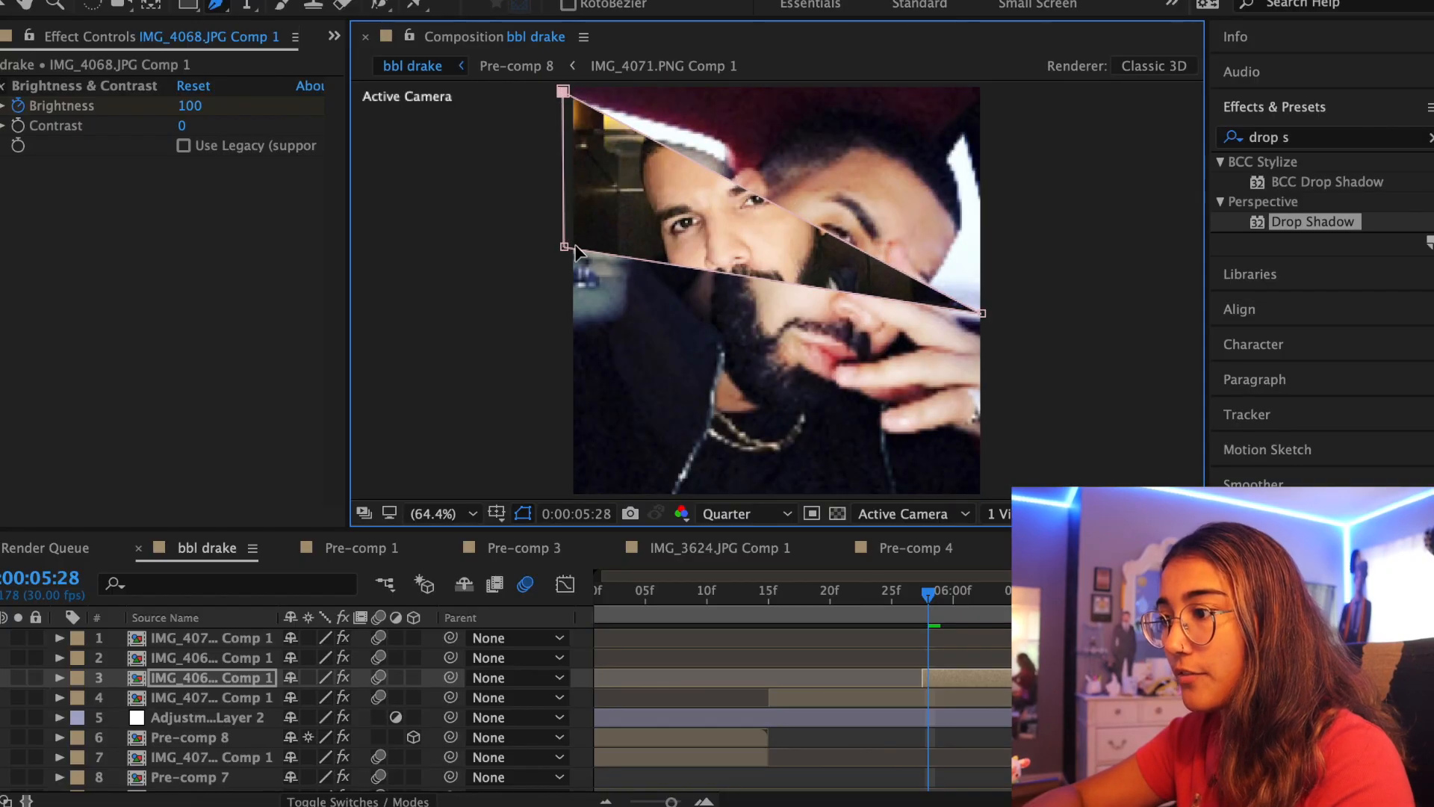
pyautogui.moveTo(937, 309); pyautogui.dragTo(986, 349)
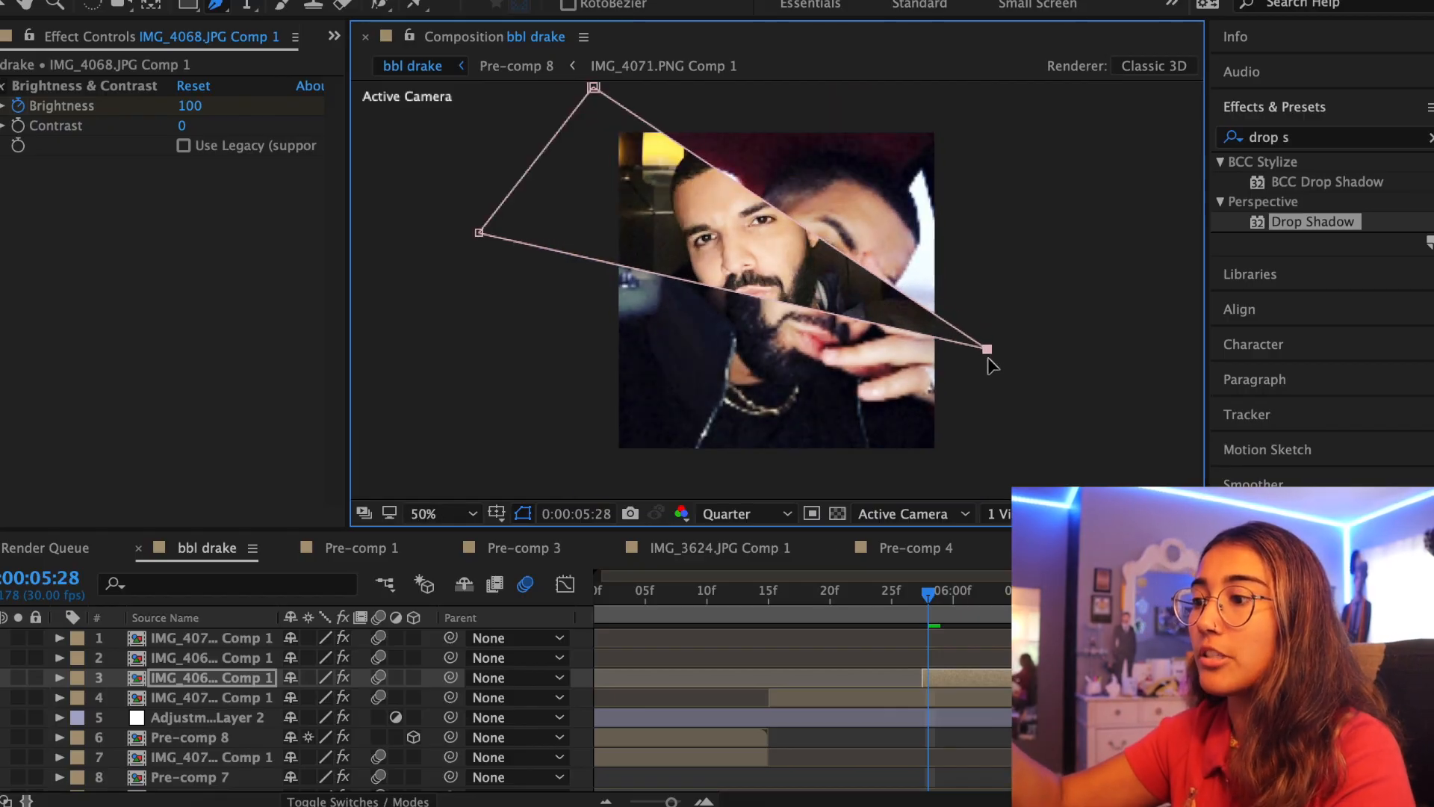
pyautogui.click(944, 693)
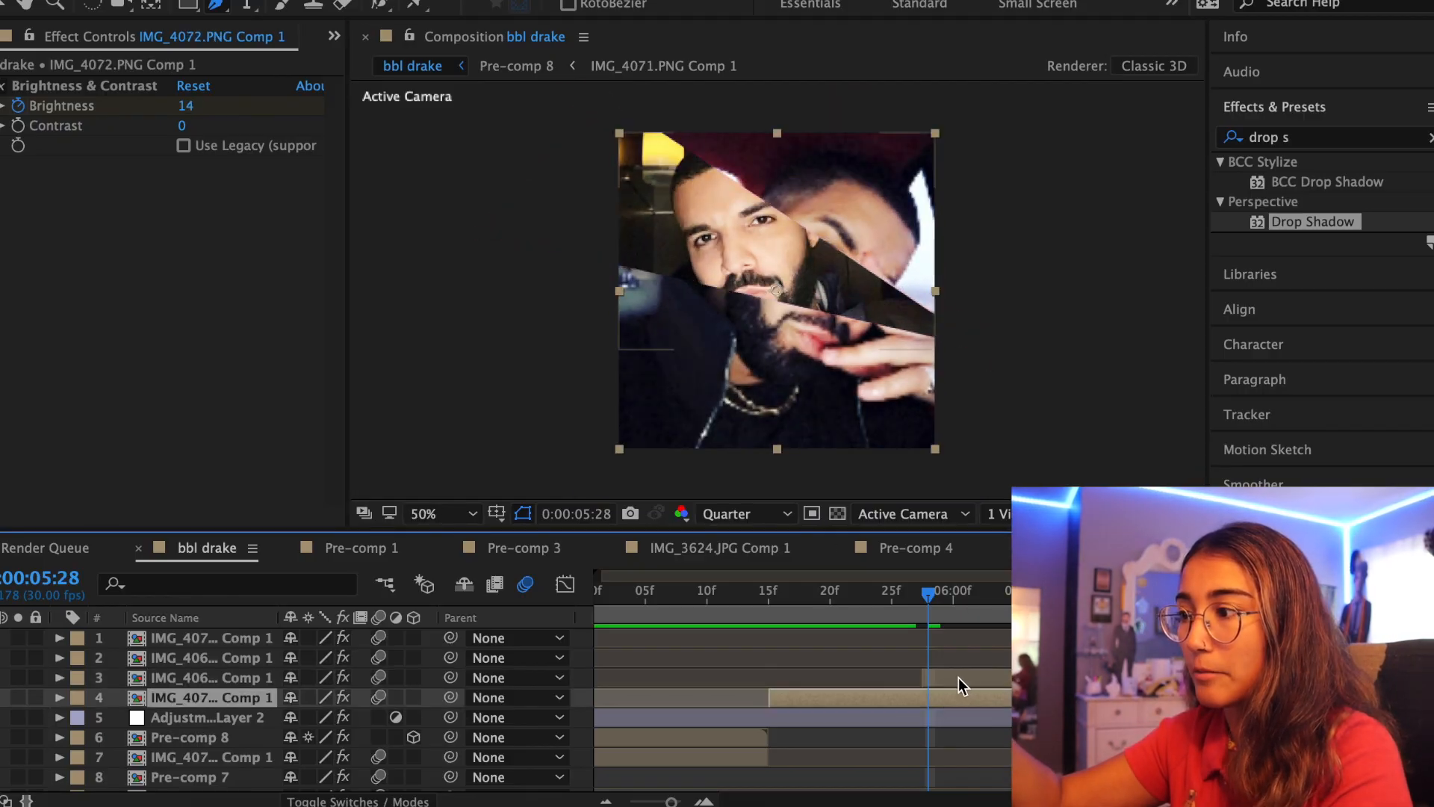
pyautogui.click(958, 679)
pyautogui.moveTo(987, 349); pyautogui.dragTo(955, 344)
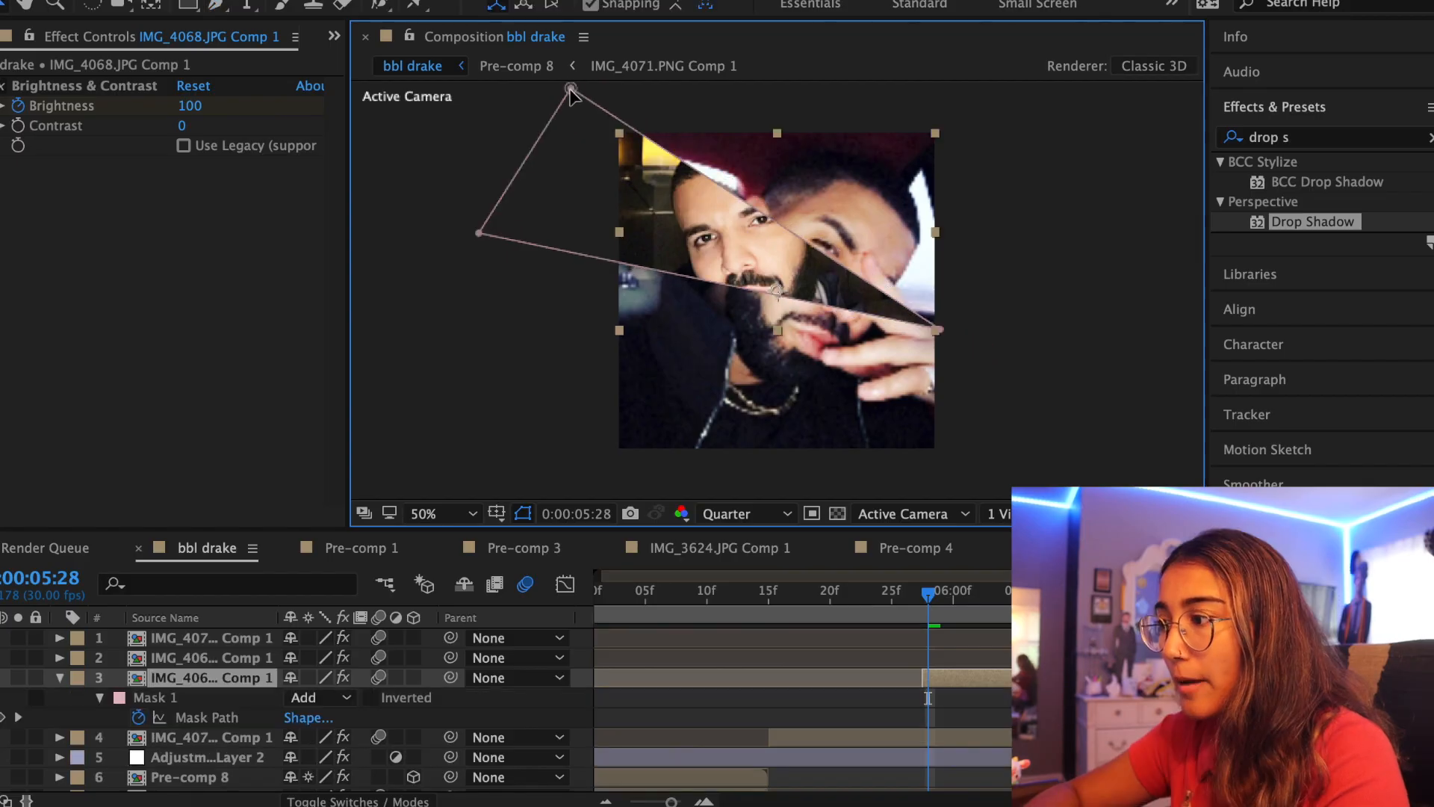
# - Collapse IMG_4068.JPG Comp 1's Mask 1 into a thin diagonal line for the Mask Path keyframe at 0:00:05:28
pyautogui.click(572, 89)
pyautogui.moveTo(526, 156); pyautogui.dragTo(517, 172)
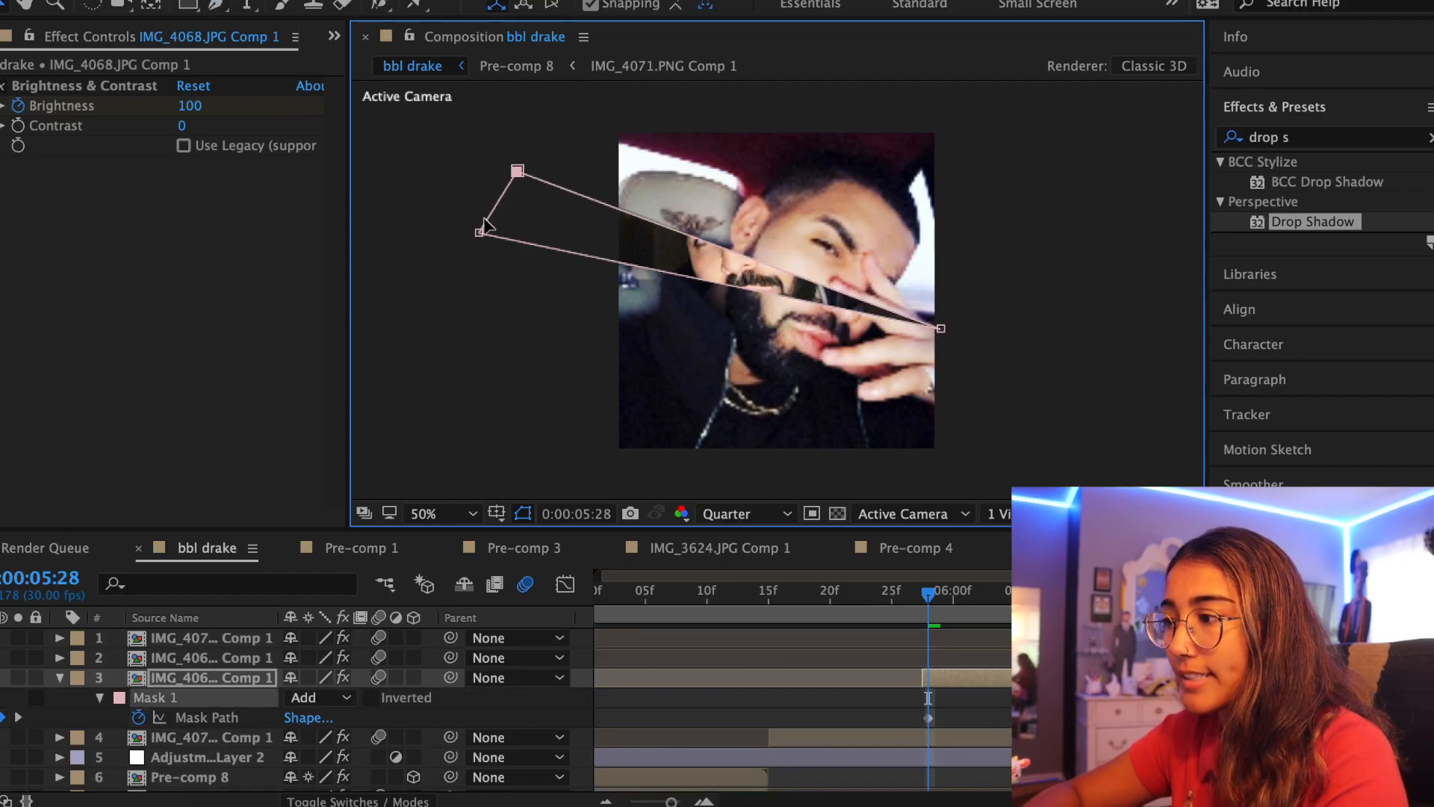
pyautogui.moveTo(479, 231); pyautogui.dragTo(494, 190)
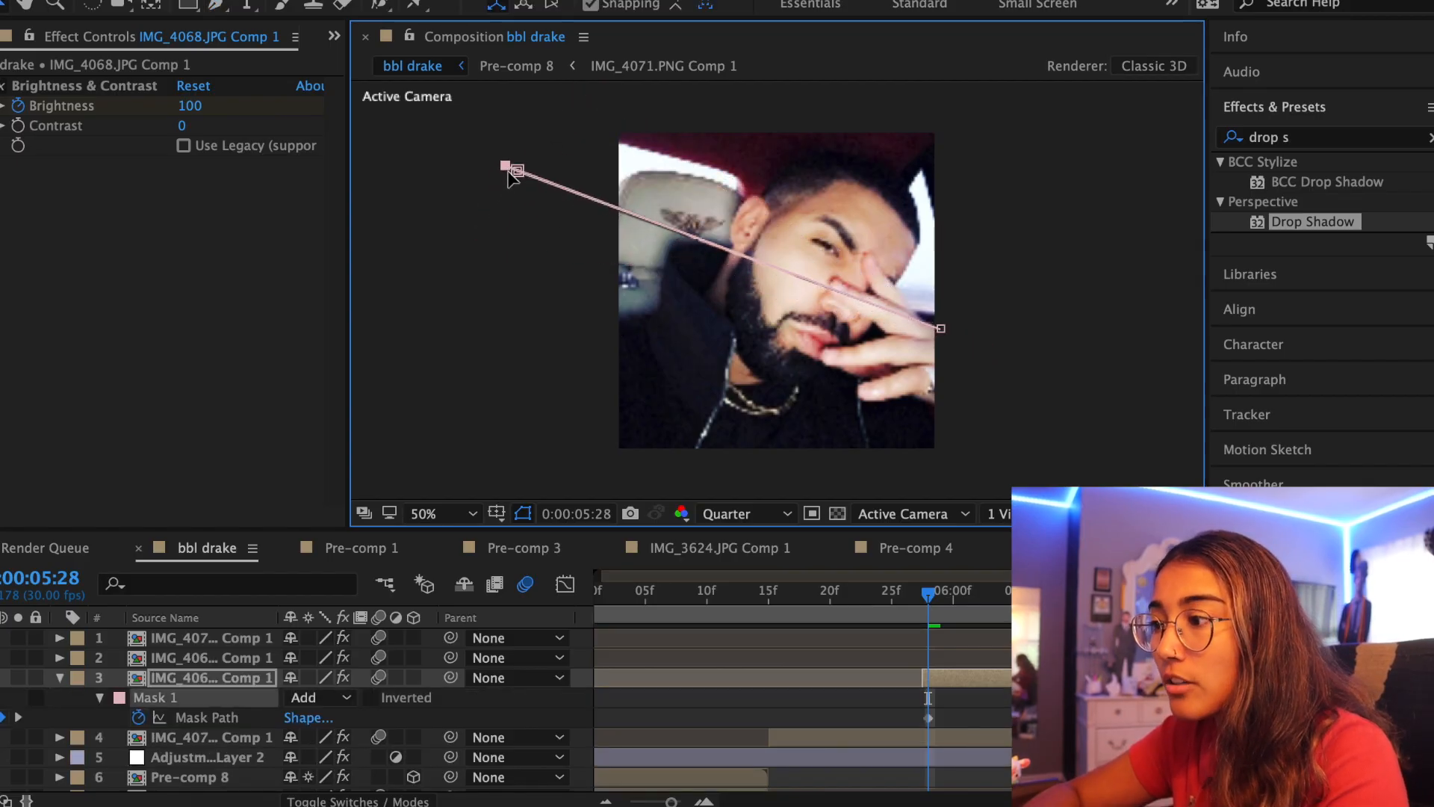
# - Apply Easy Ease to the Mask Path keyframes and shorten the first keyframe's speed handle for a fast start
pyautogui.click(906, 723)
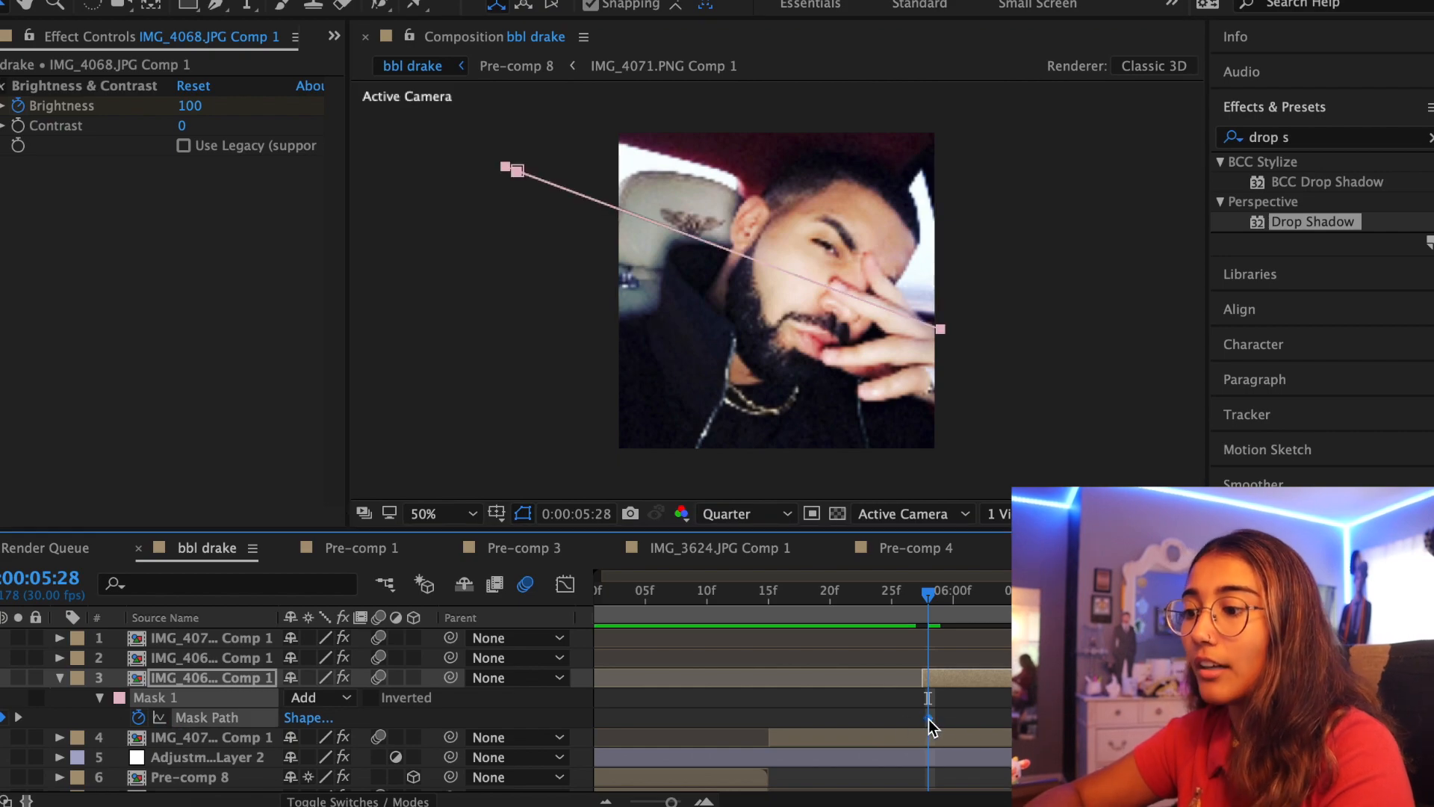
pyautogui.rightClick(929, 720)
pyautogui.moveTo(967, 789)
pyautogui.click(822, 662)
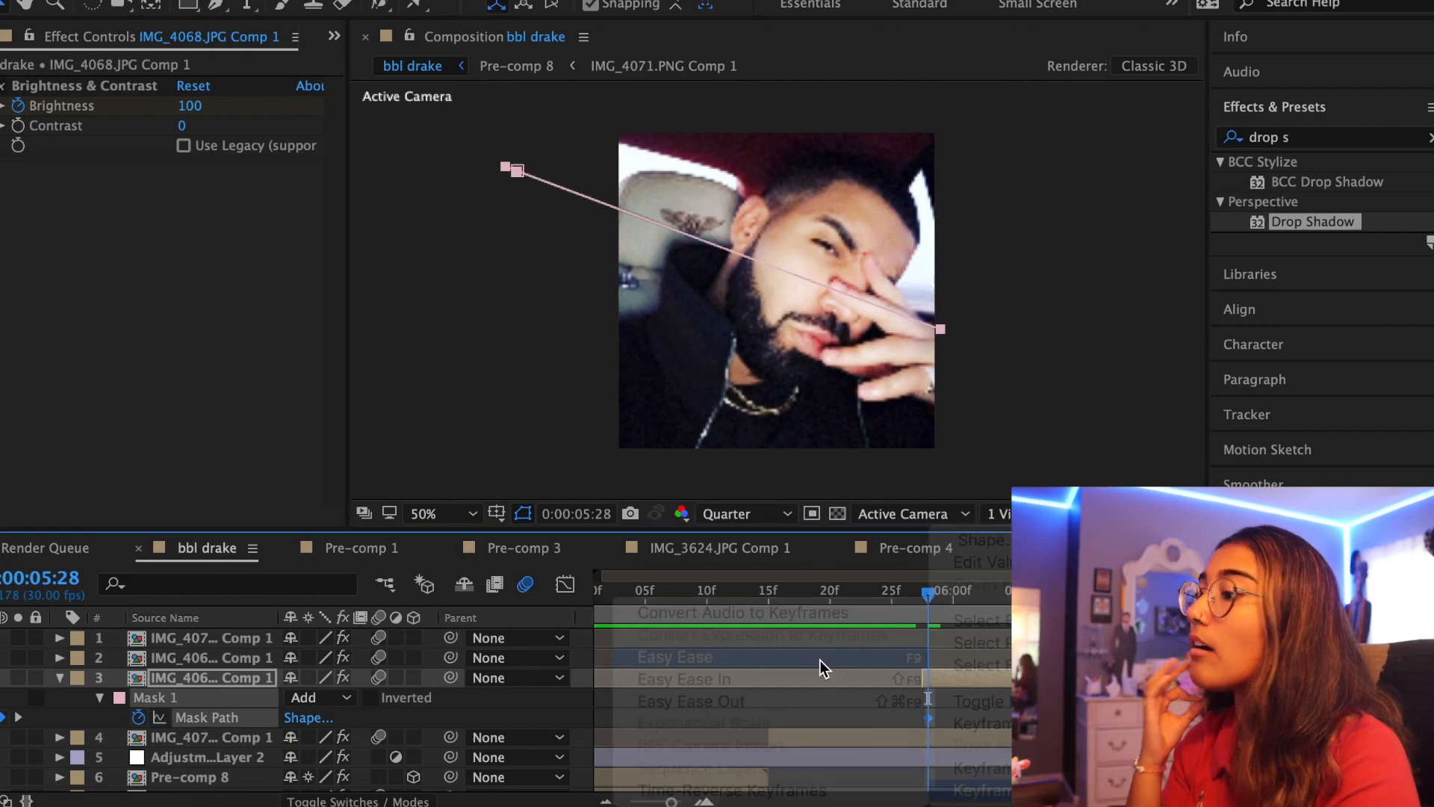
pyautogui.click(565, 585)
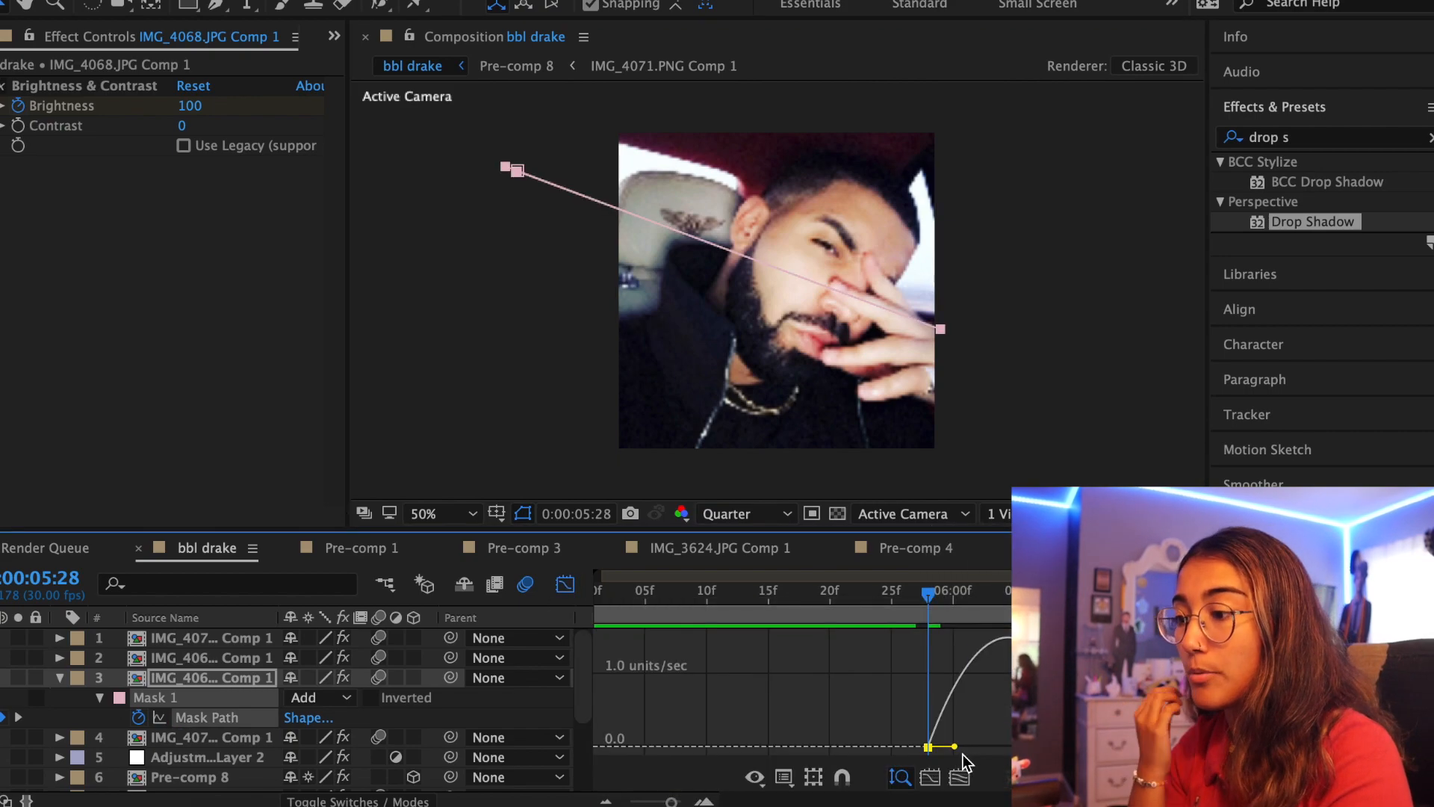
pyautogui.moveTo(945, 756); pyautogui.dragTo(931, 747)
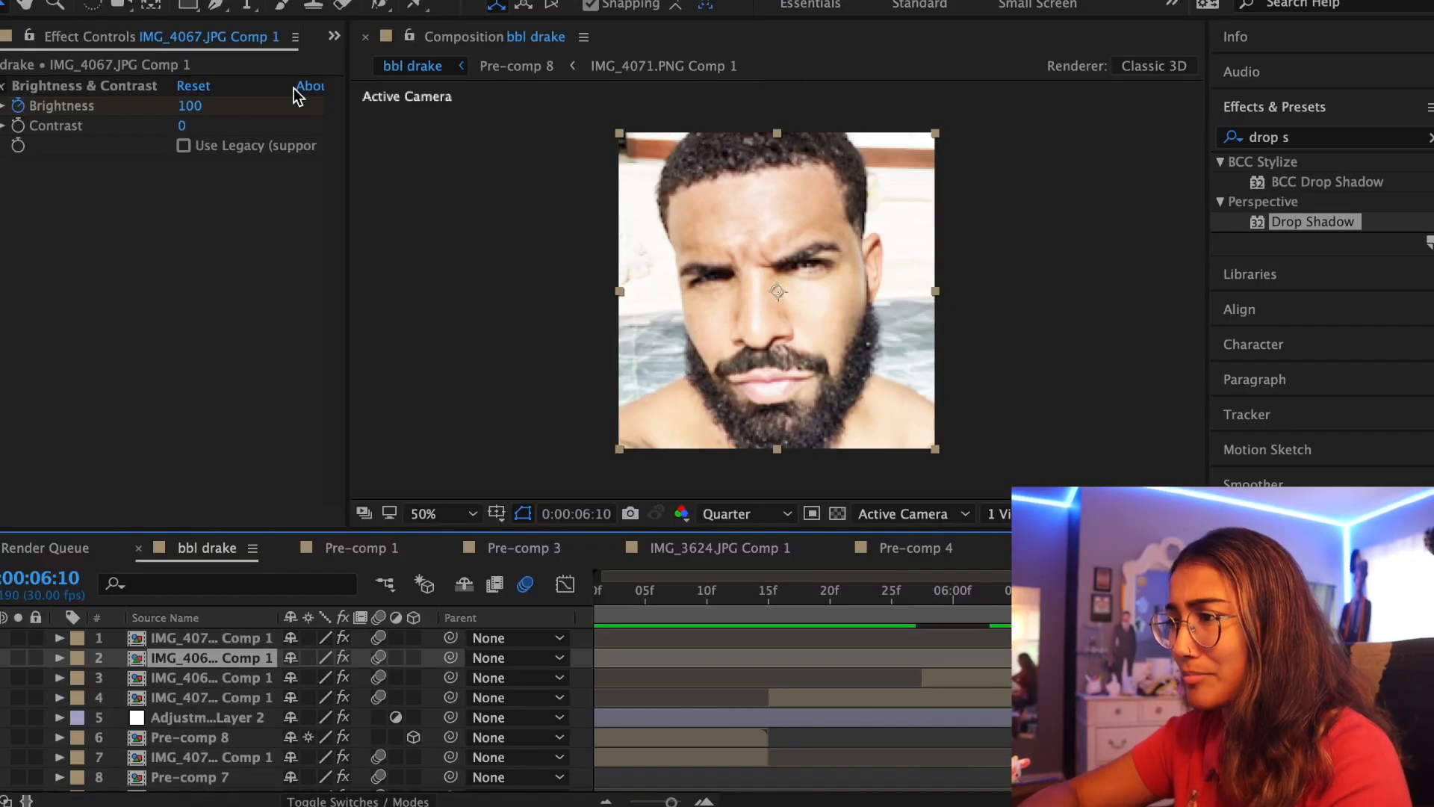
# - Start a Pen mask on IMG_4067.JPG Comp 1 with a point on the frame's upper edge near its right corner
pyautogui.click(219, 6)
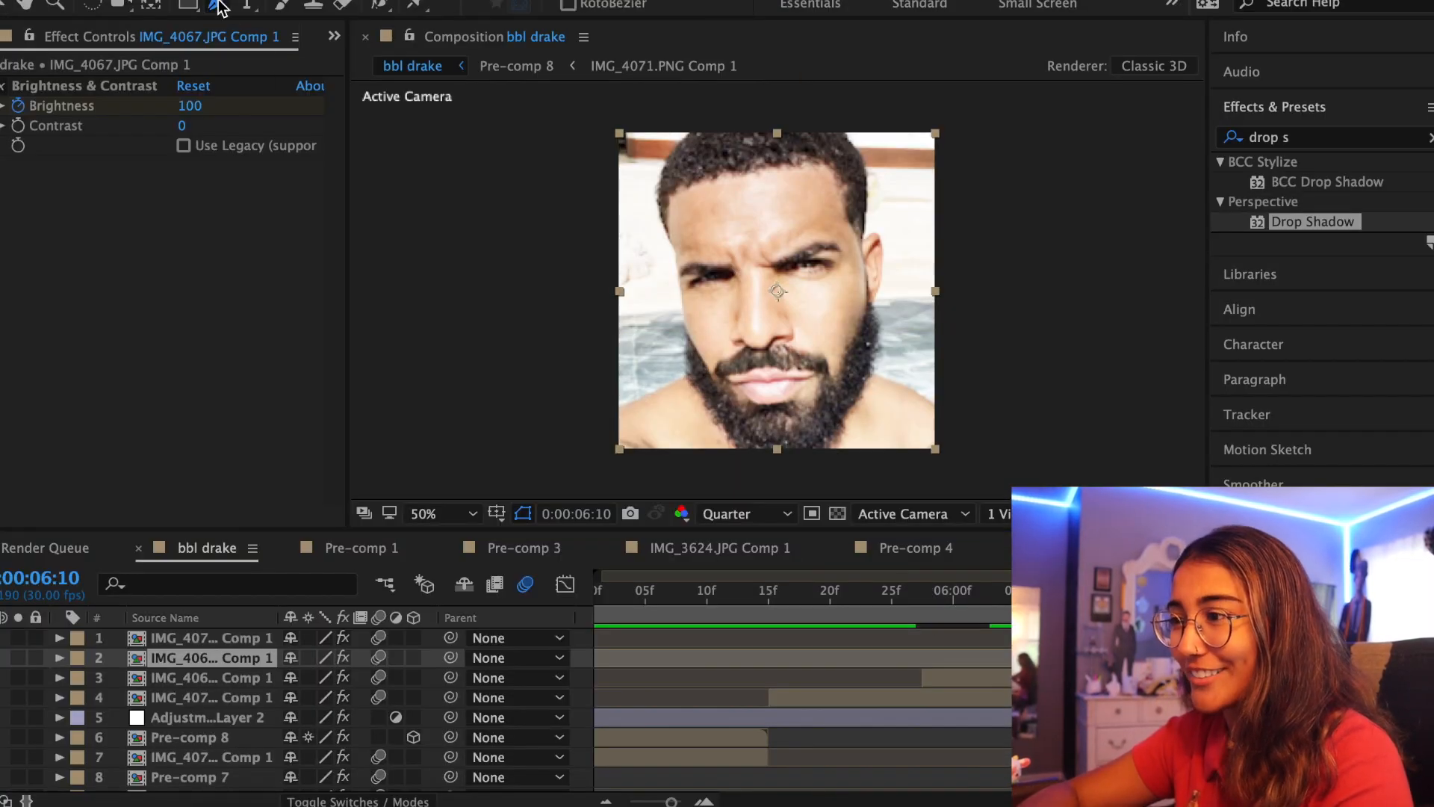
pyautogui.click(894, 133)
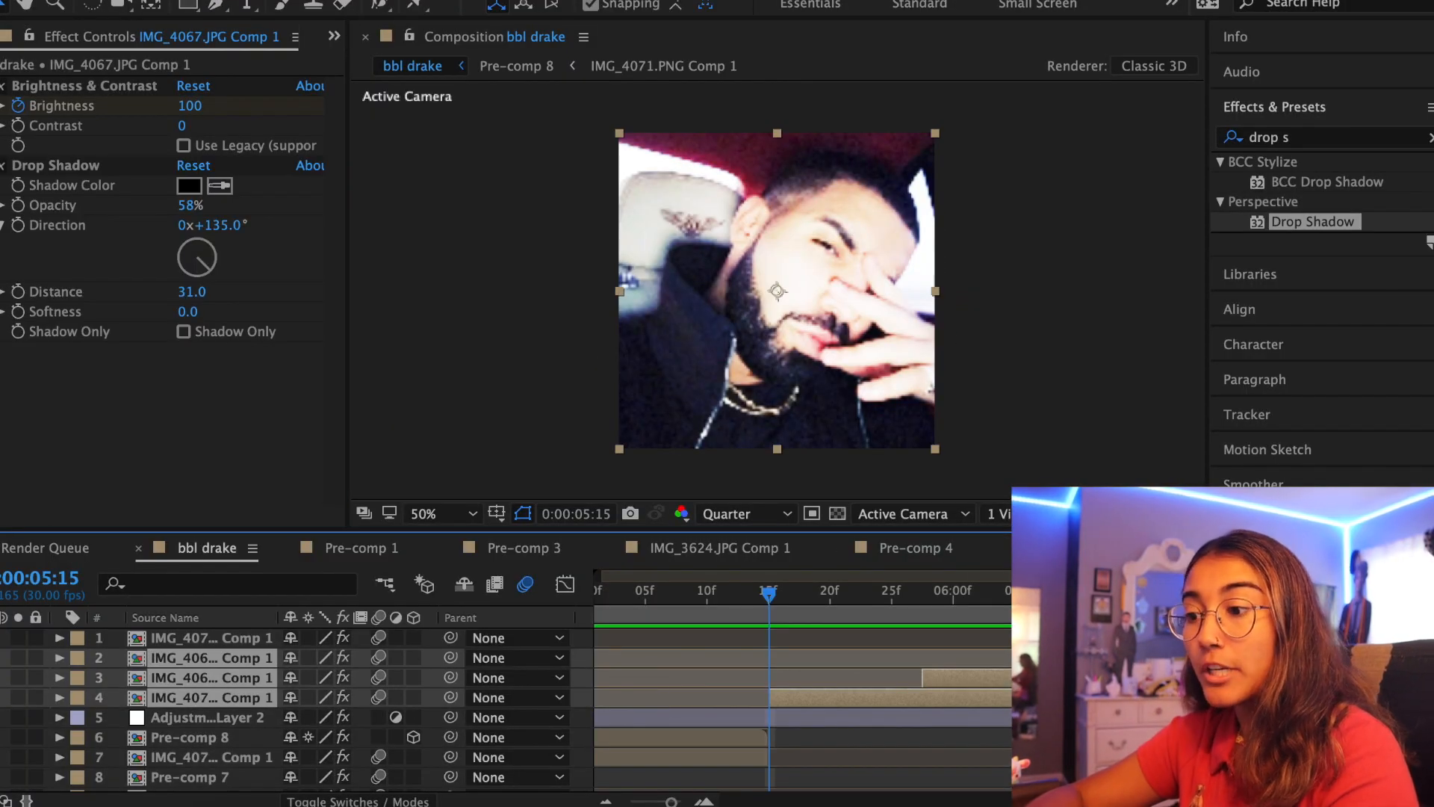
# - Pre-compose the selected IMG_4067.JPG, IMG_4068.JPG and IMG_4072.PNG Comp 1 layers
pyautogui.rightClick(1138, 677)
pyautogui.click(1195, 532)
pyautogui.click(946, 531)
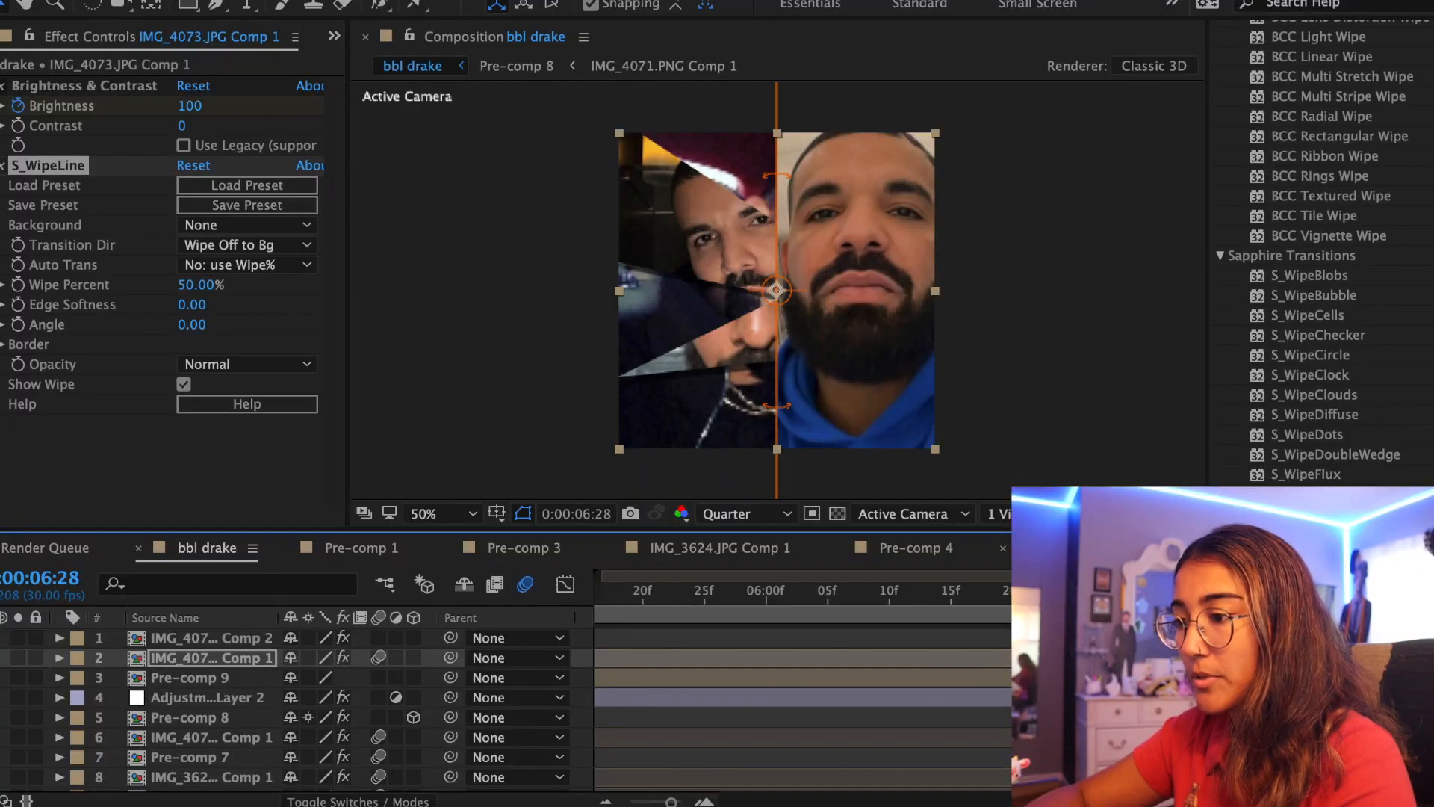
# - Remove S_WipeLine from IMG_4073.JPG Comp 1 to compare the clip without it, and undo the removal
pyautogui.press('Delete')
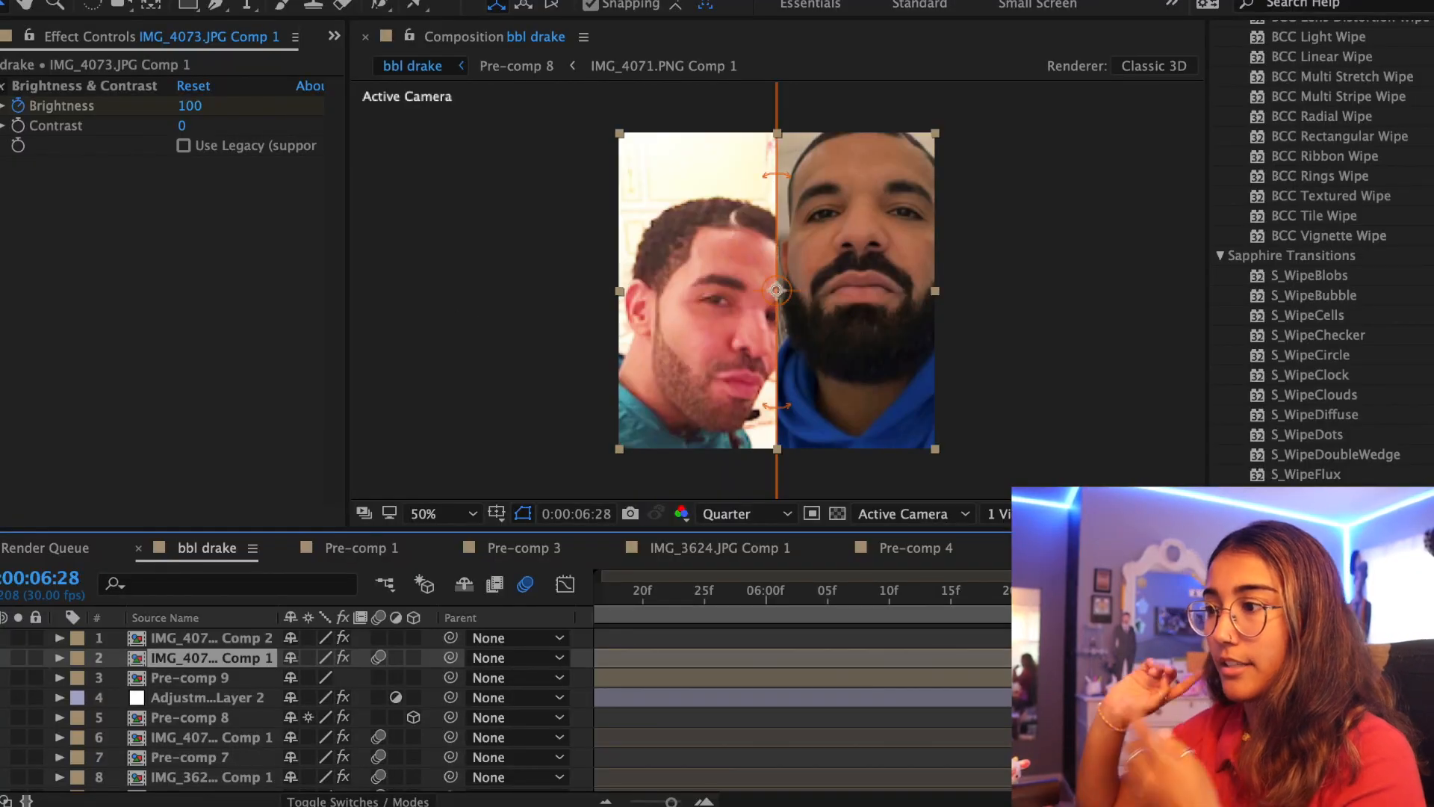
pyautogui.press('super+z')
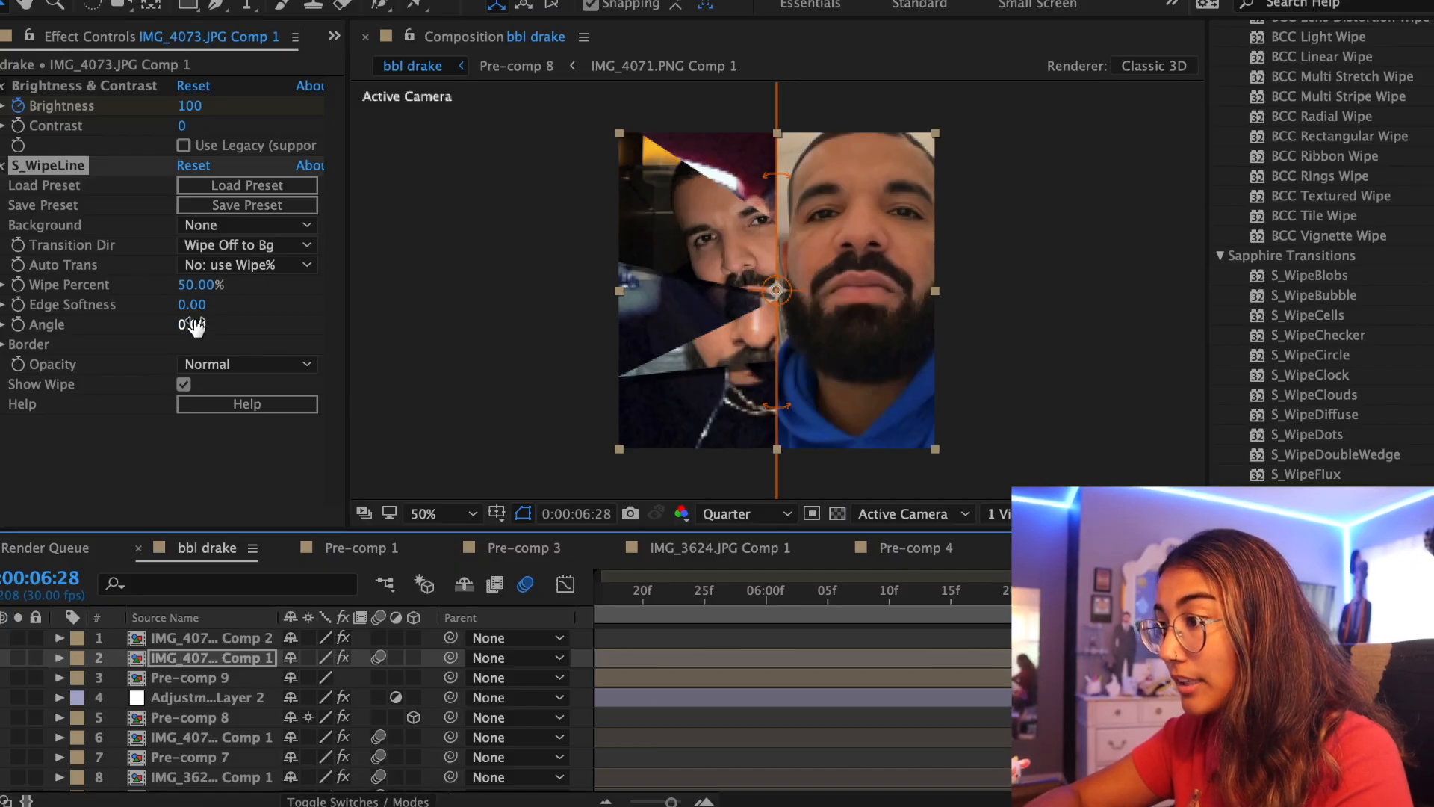
# - Set the S_WipeLine angle on IMG_4073.JPG Comp 1 to -180
pyautogui.moveTo(193, 326); pyautogui.dragTo(153, 320)
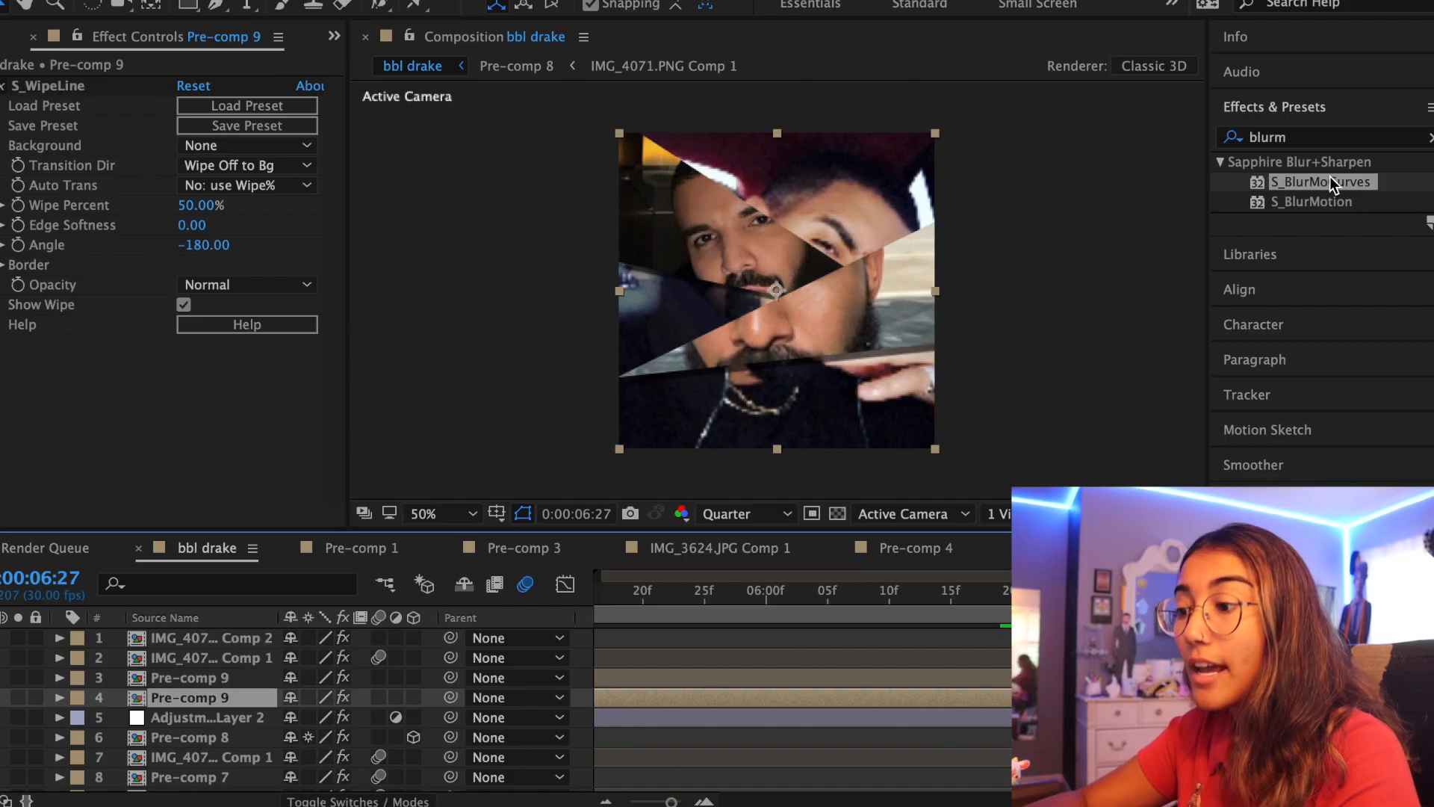
# - Apply S_BlurMoCurves to the lower Pre-comp 9 layer and keyframe its Shift Y, starting from 0 at 0:00:06:20
pyautogui.doubleClick(1332, 182)
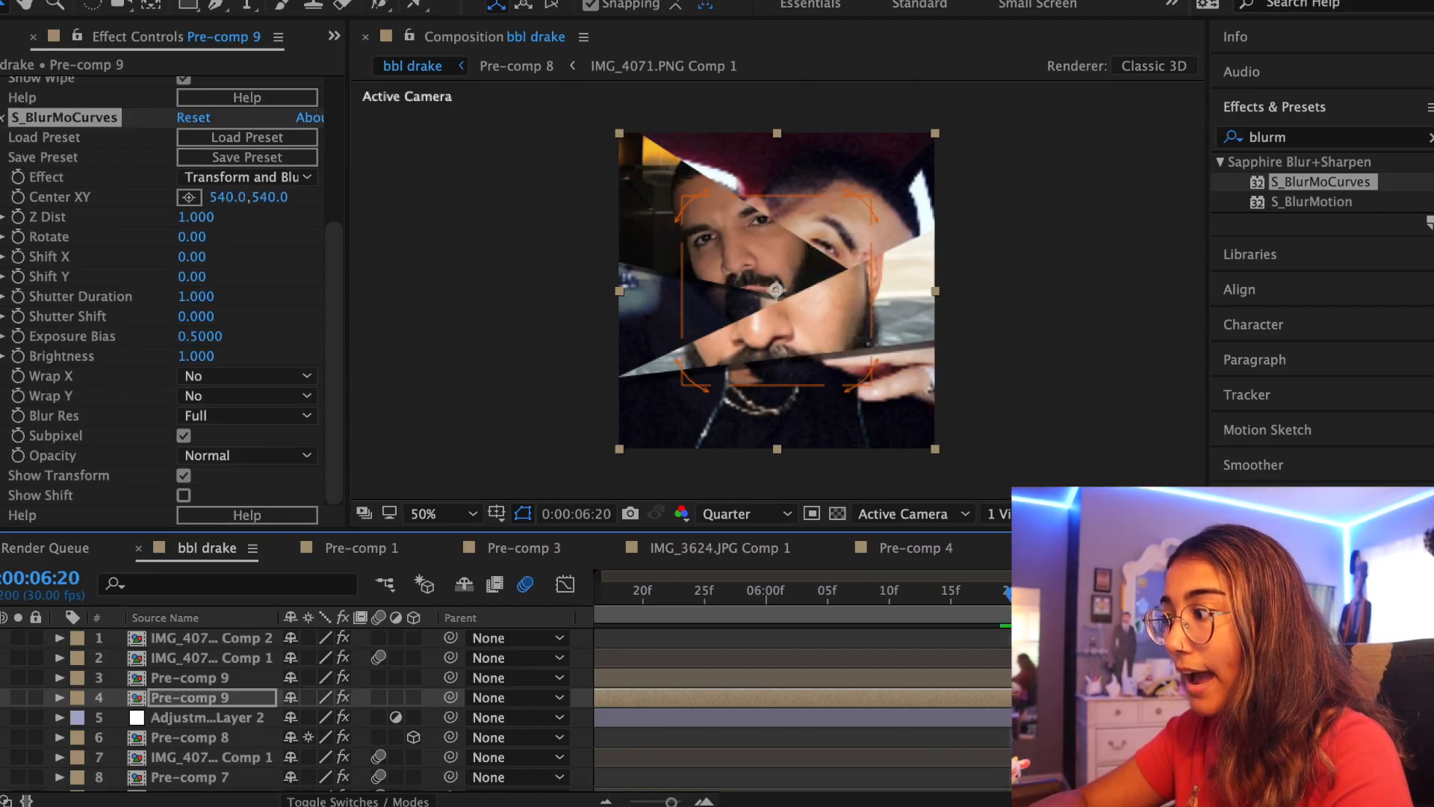
pyautogui.click(24, 281)
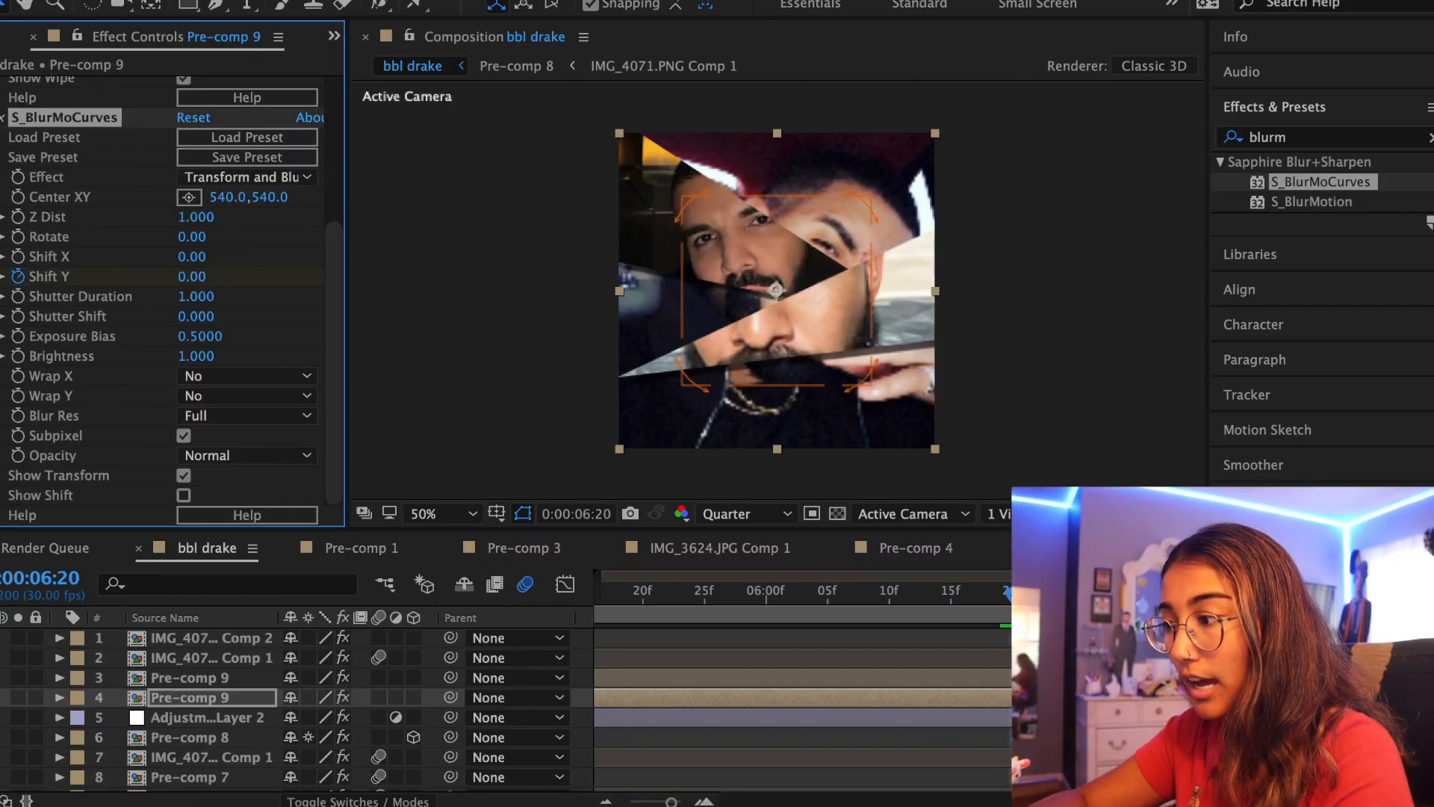
pyautogui.moveTo(192, 277); pyautogui.dragTo(263, 285)
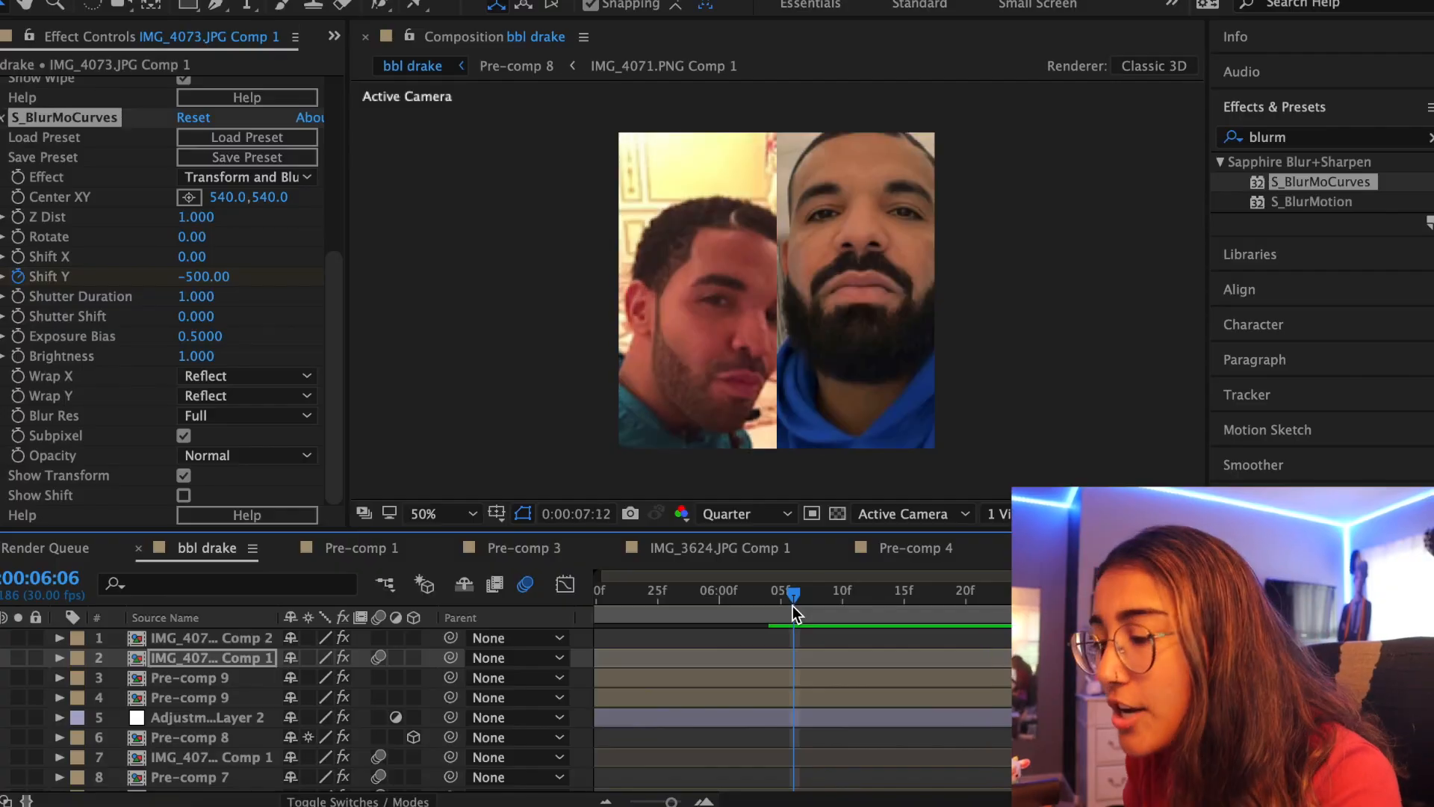
# - Delete the IMG_4079.PNG Comp 2 layer and review the split-wipe transition from 0:00:06:07
pyautogui.moveTo(792, 607); pyautogui.dragTo(1031, 607)
pyautogui.click(211, 638)
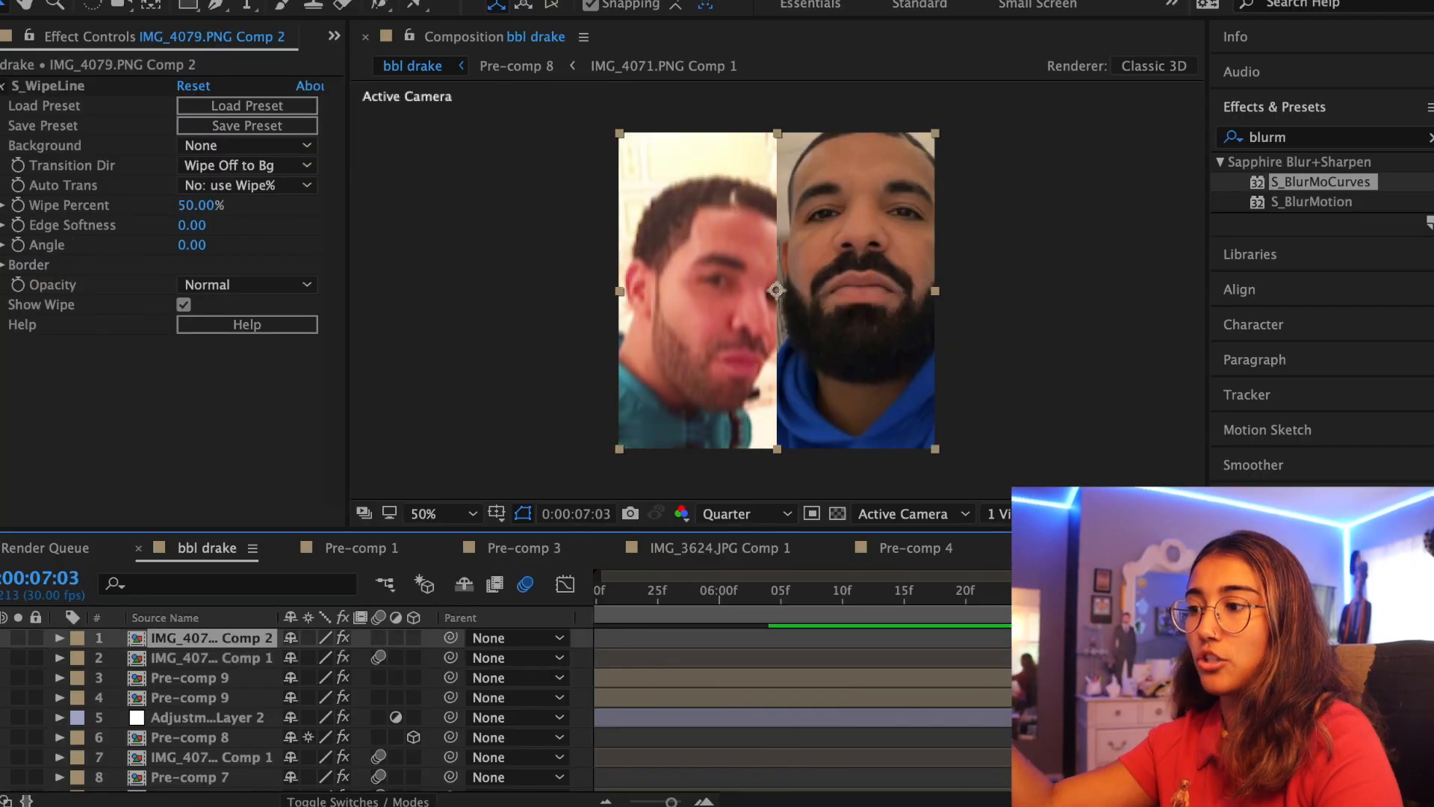
pyautogui.press('Delete')
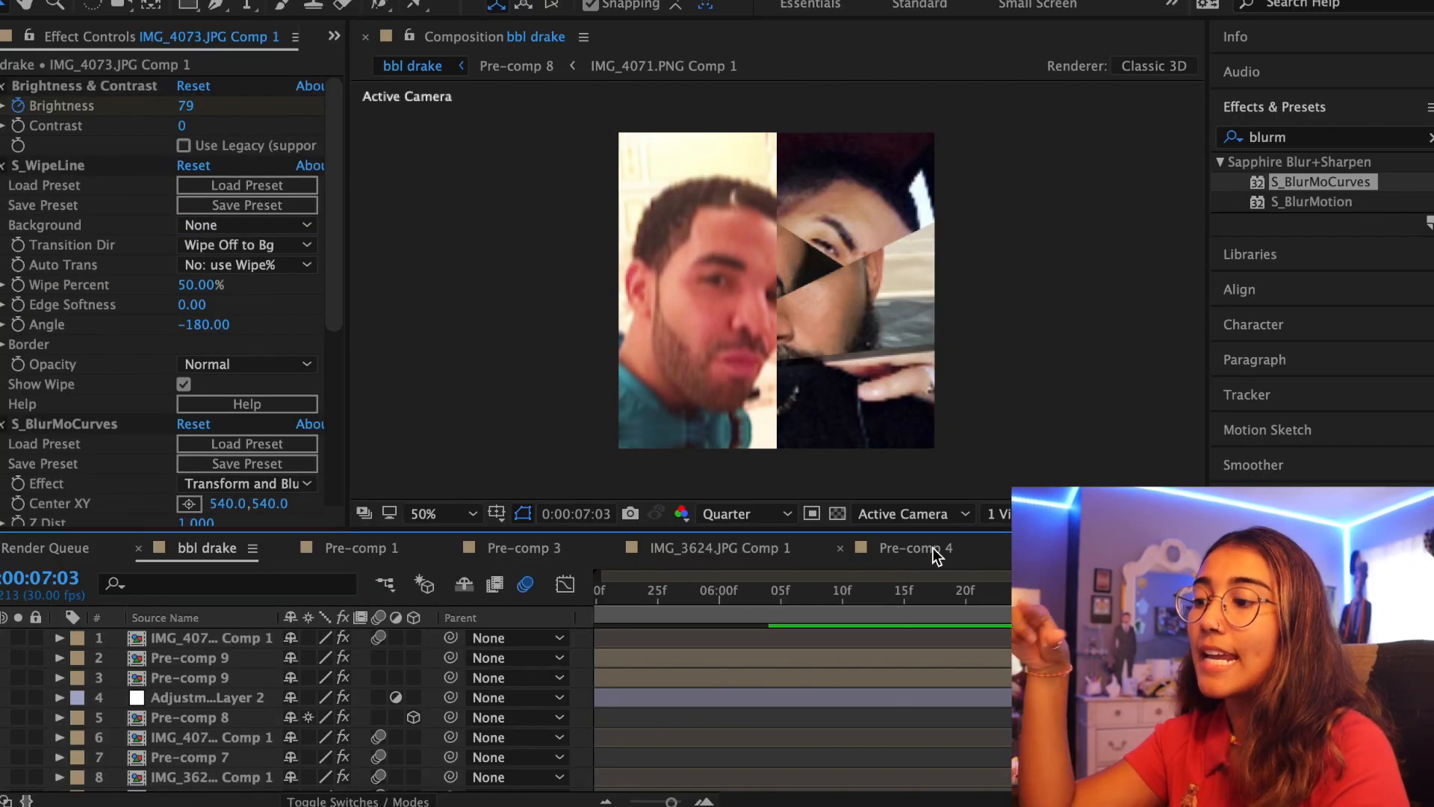
pyautogui.click(805, 595)
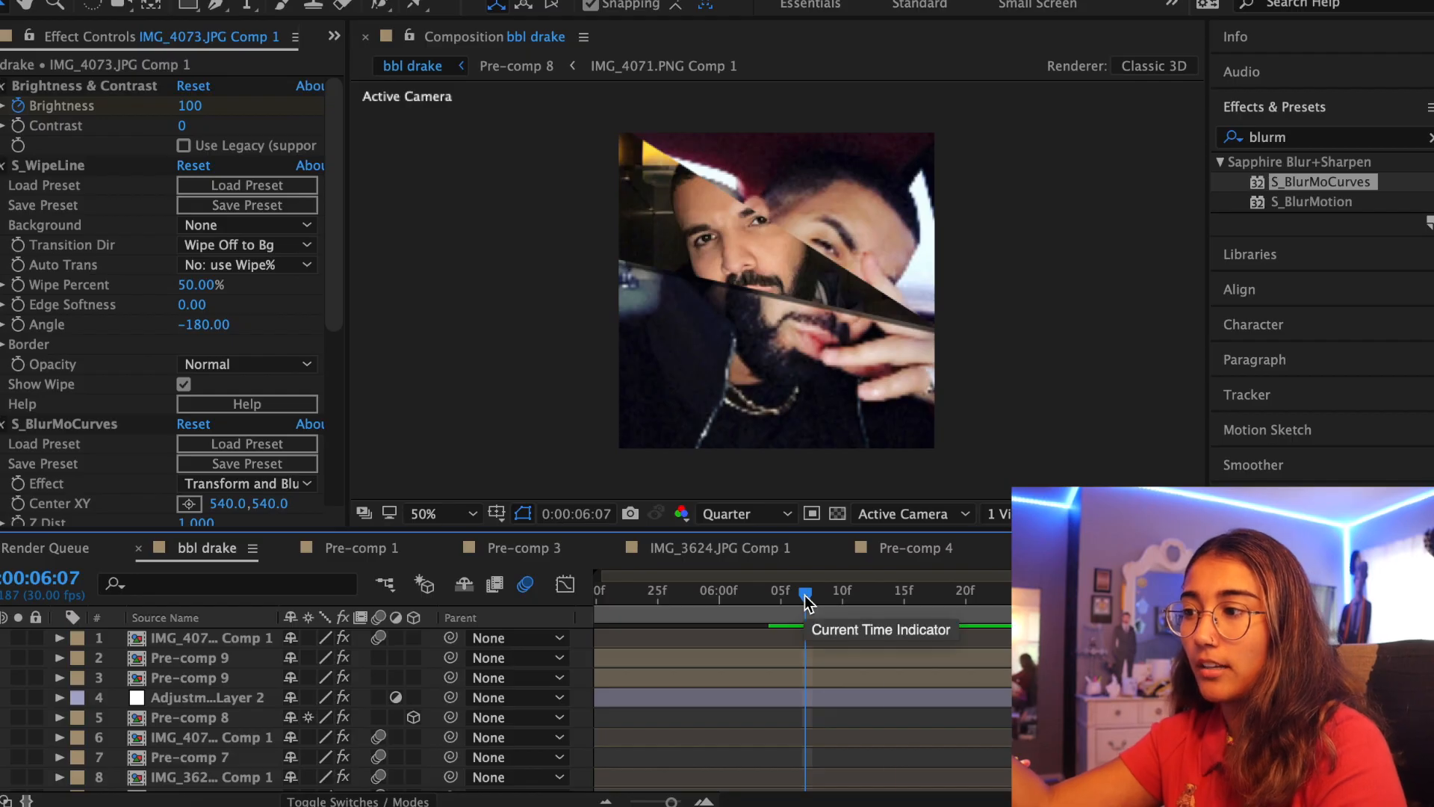
pyautogui.moveTo(805, 594); pyautogui.dragTo(963, 596)
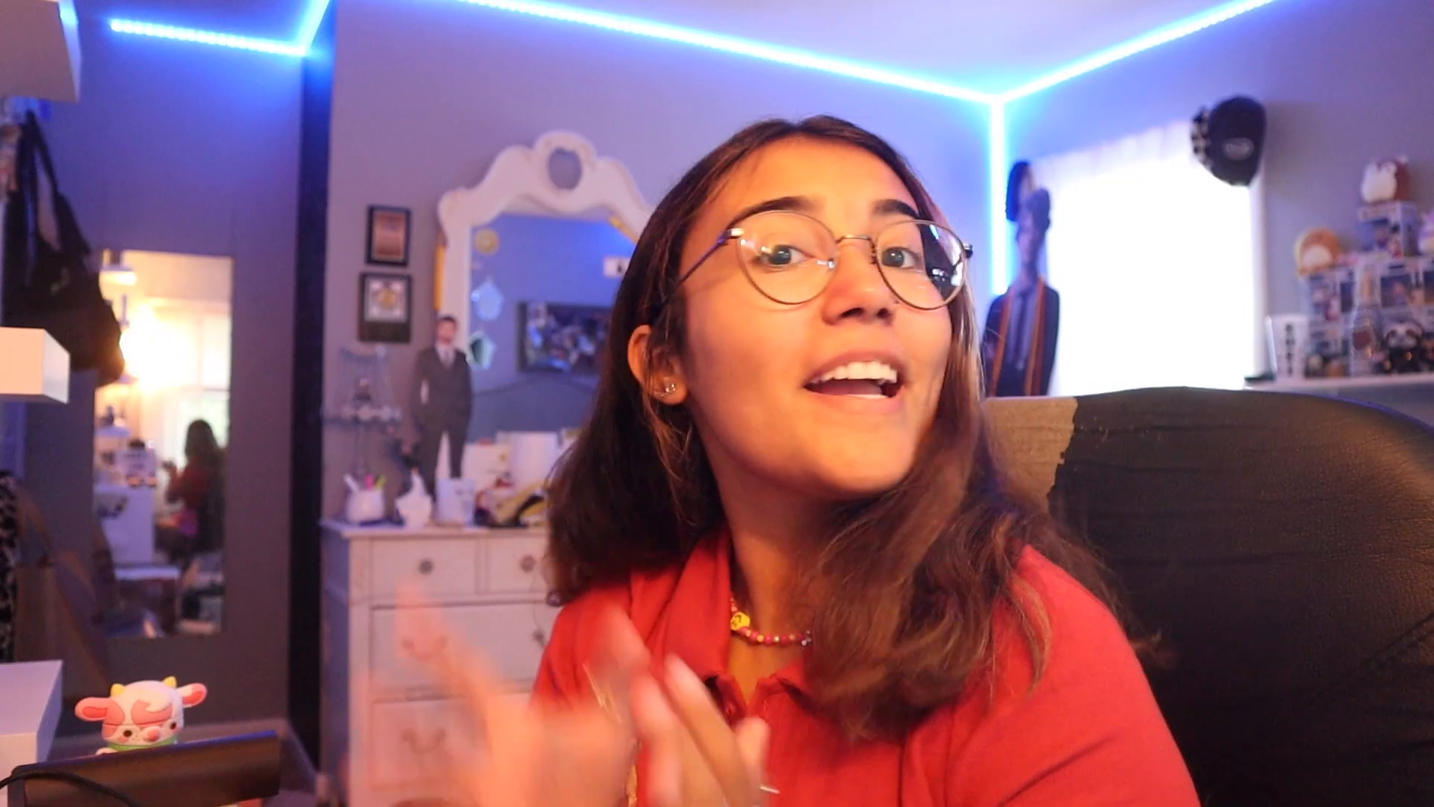